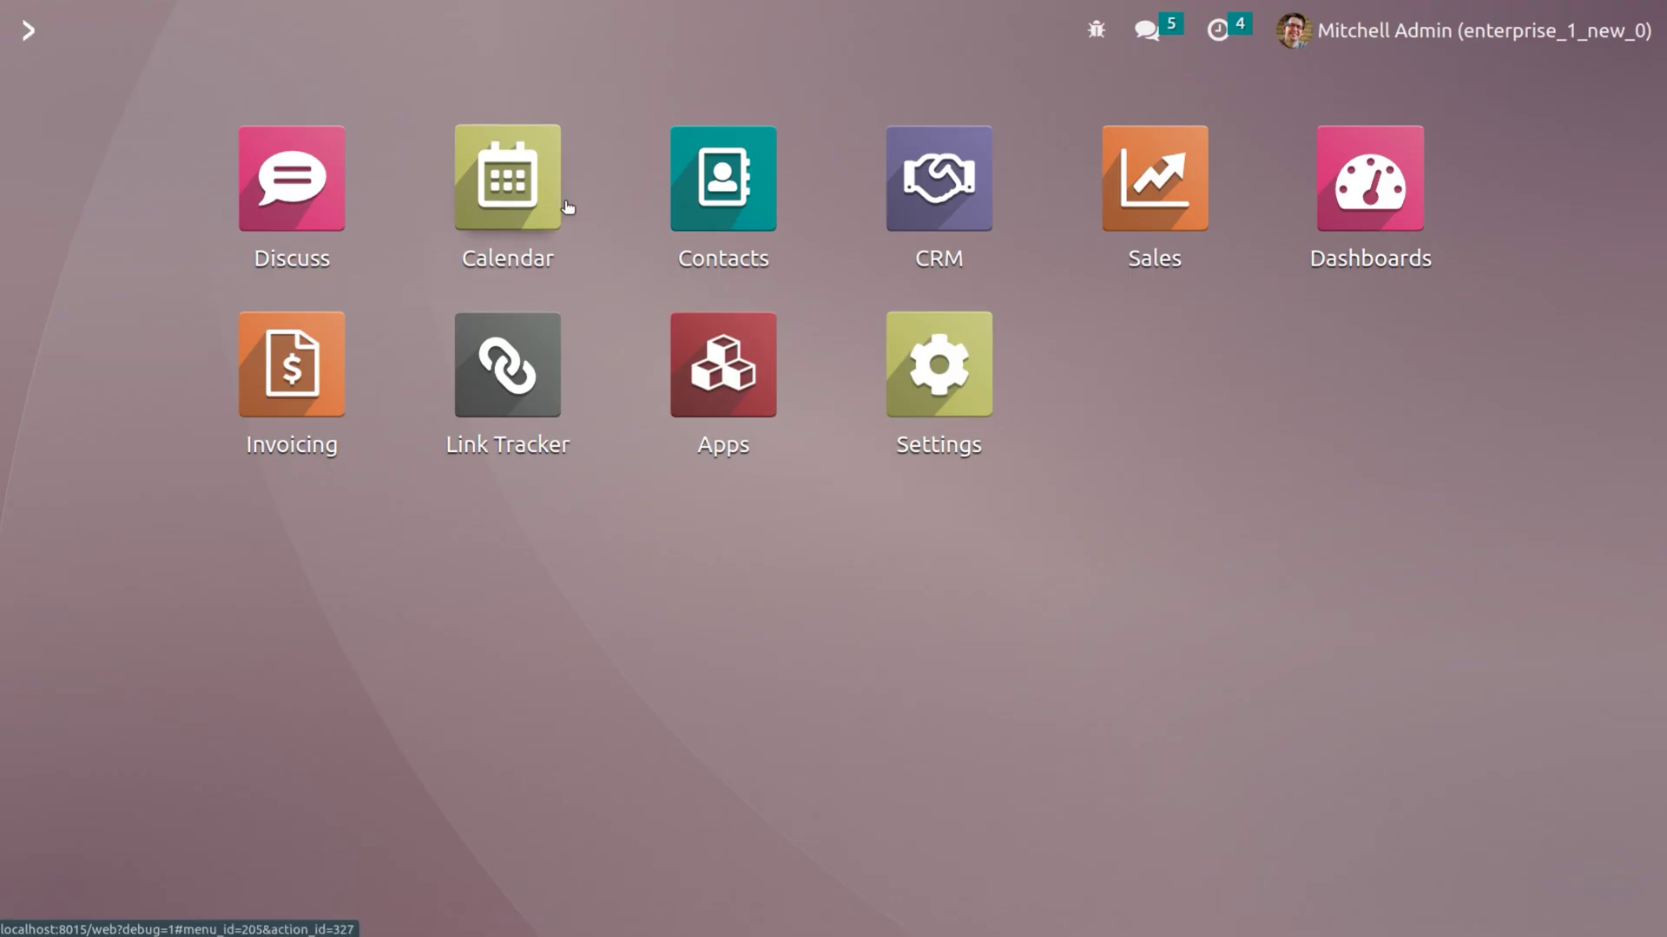
Open the Contacts app from the home dashboard
click(679, 195)
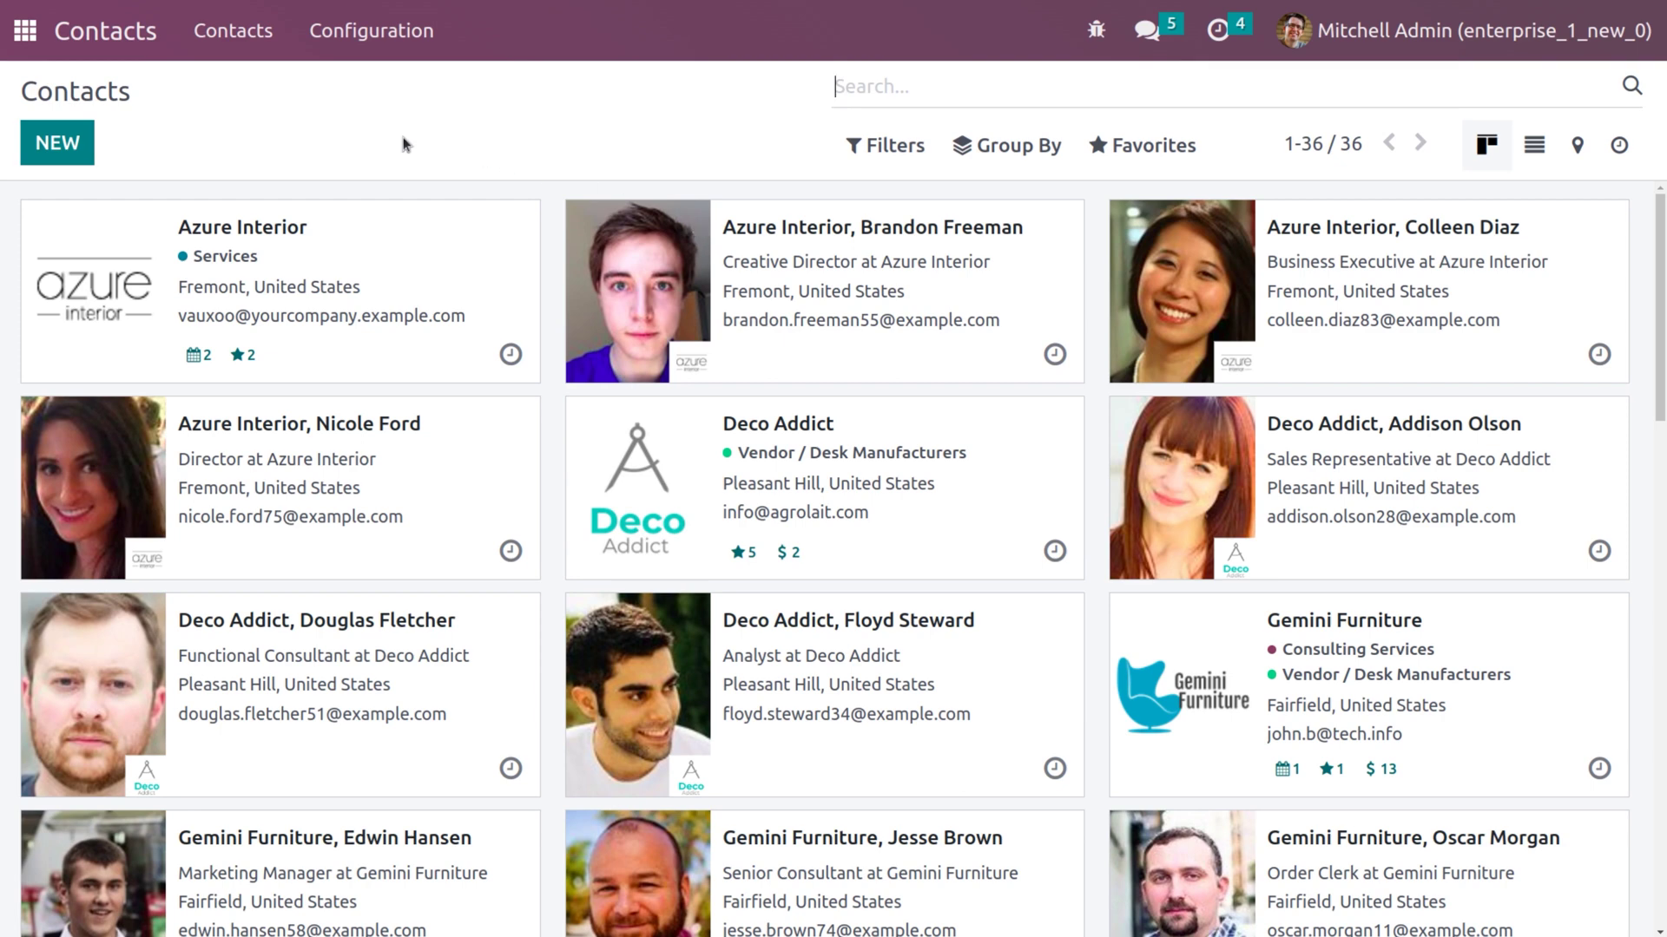
Create a new individual contact named James Watt with street Green Garden
click(62, 144)
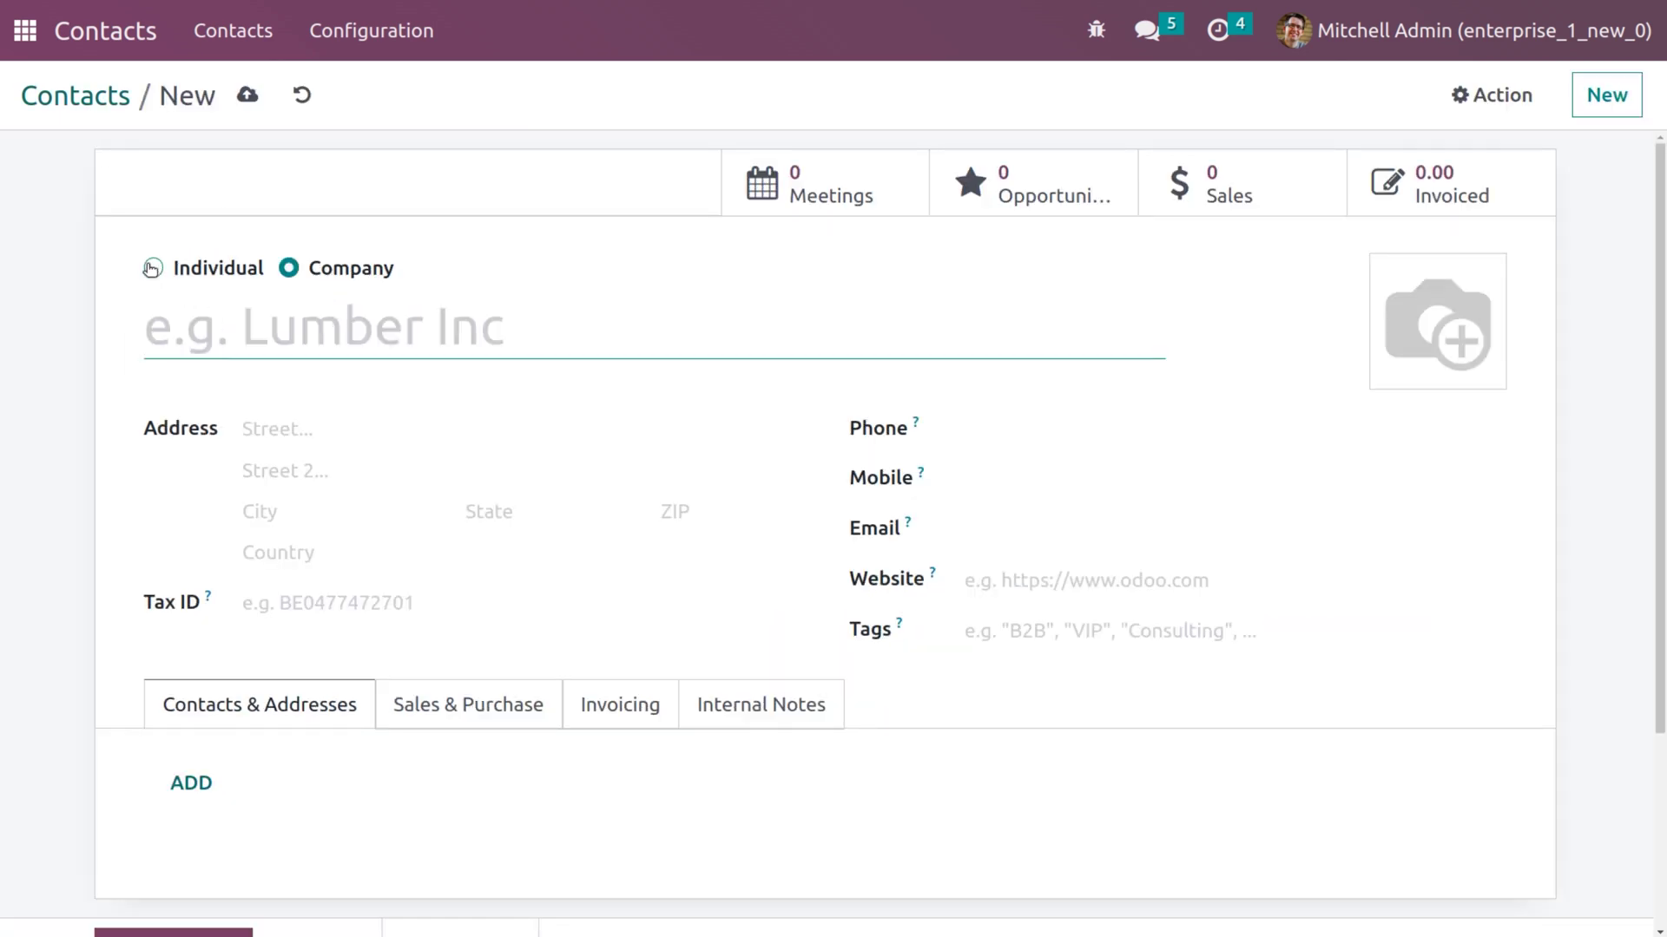
click(152, 269)
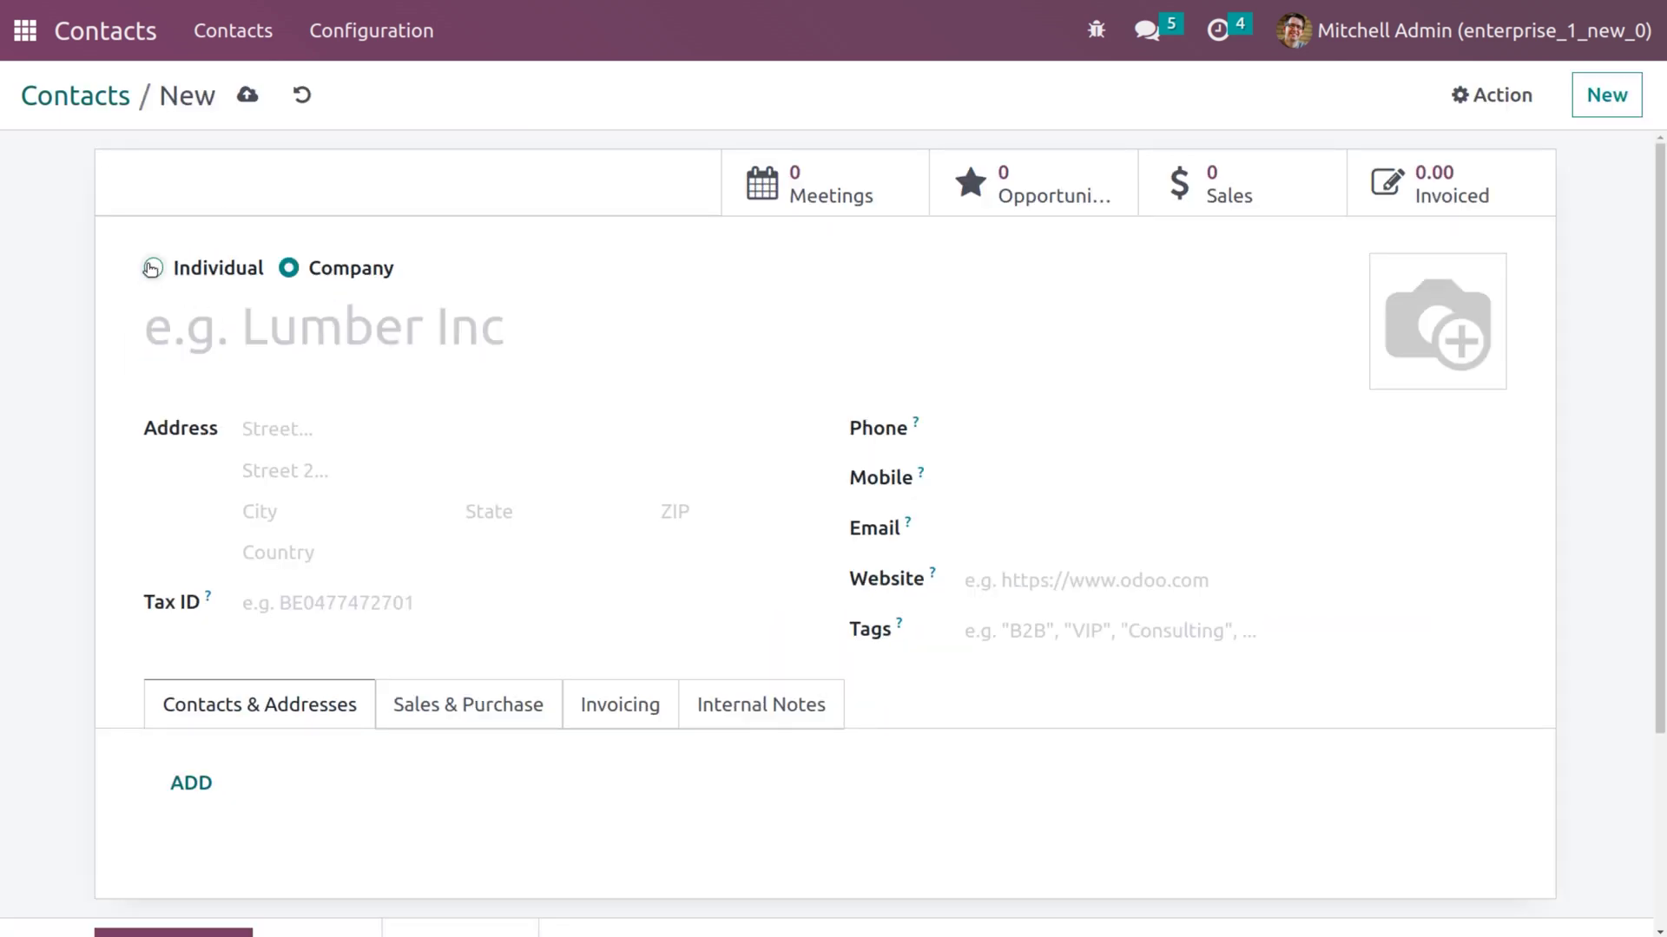
click(262, 321)
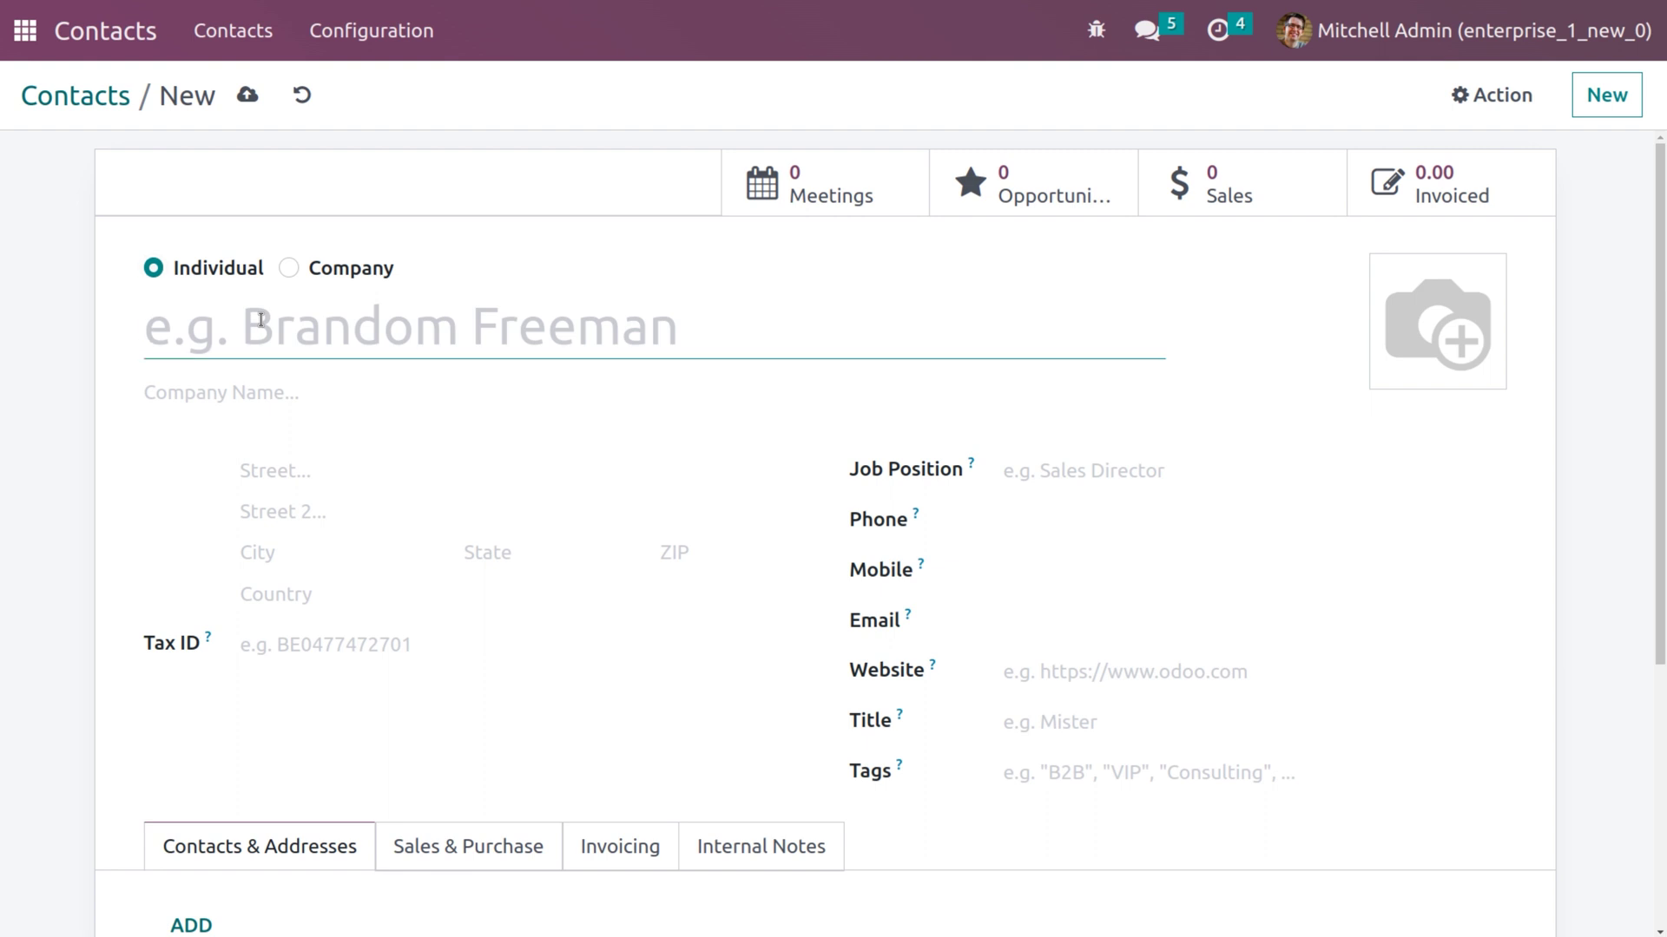
text(James Watt)
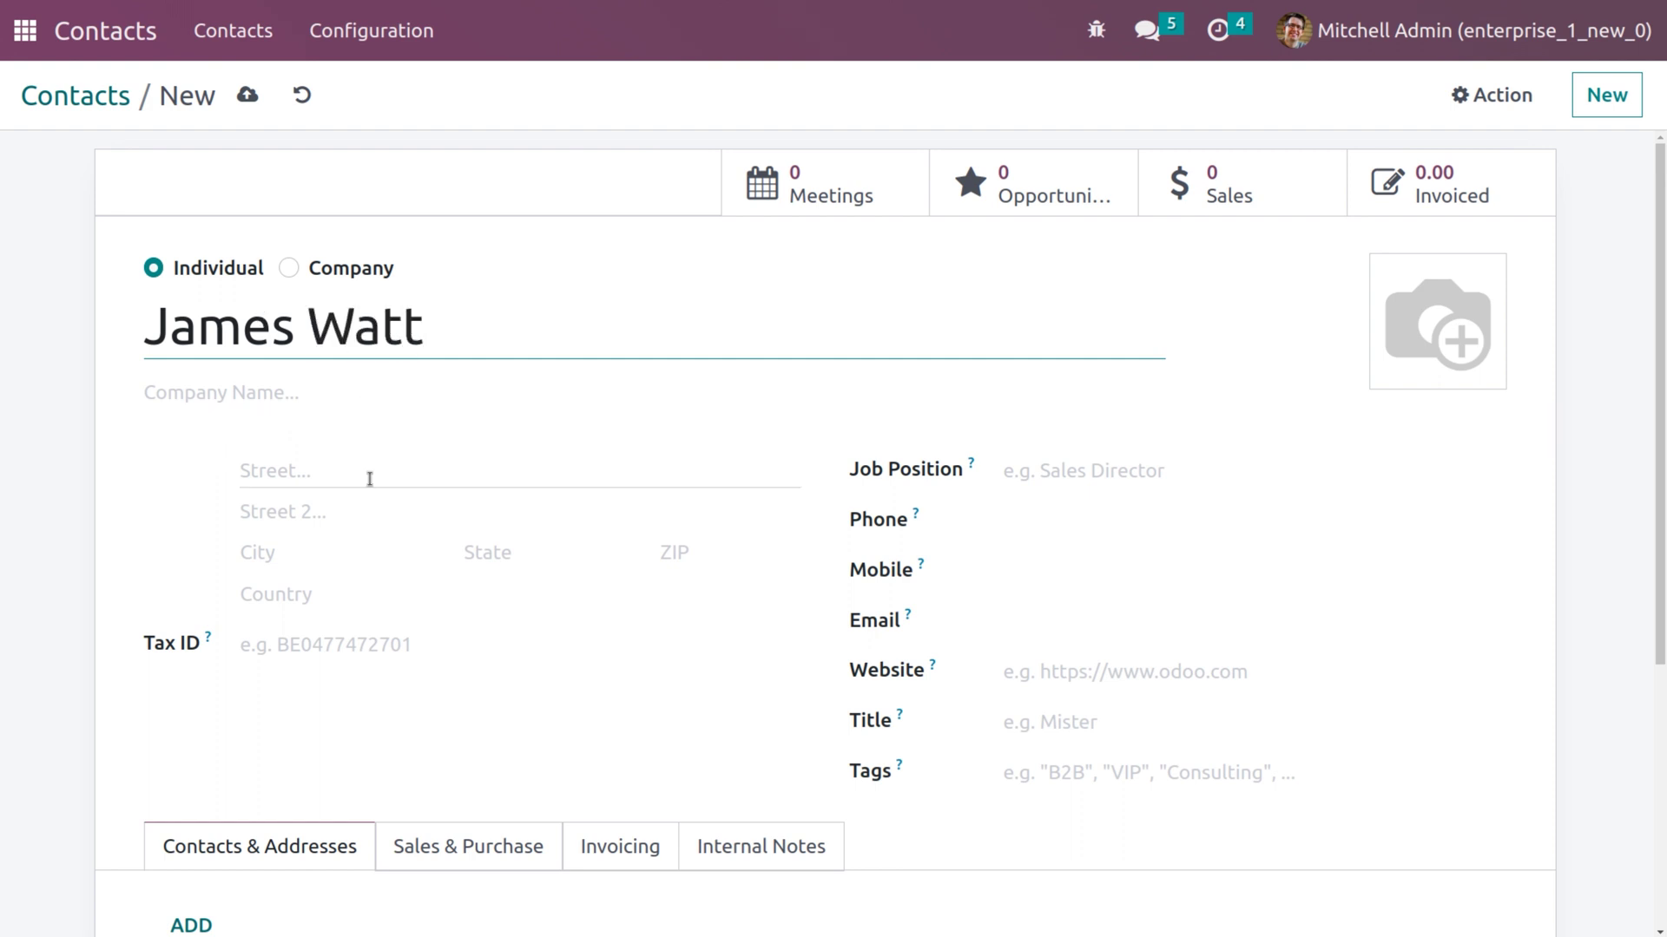
click(275, 388)
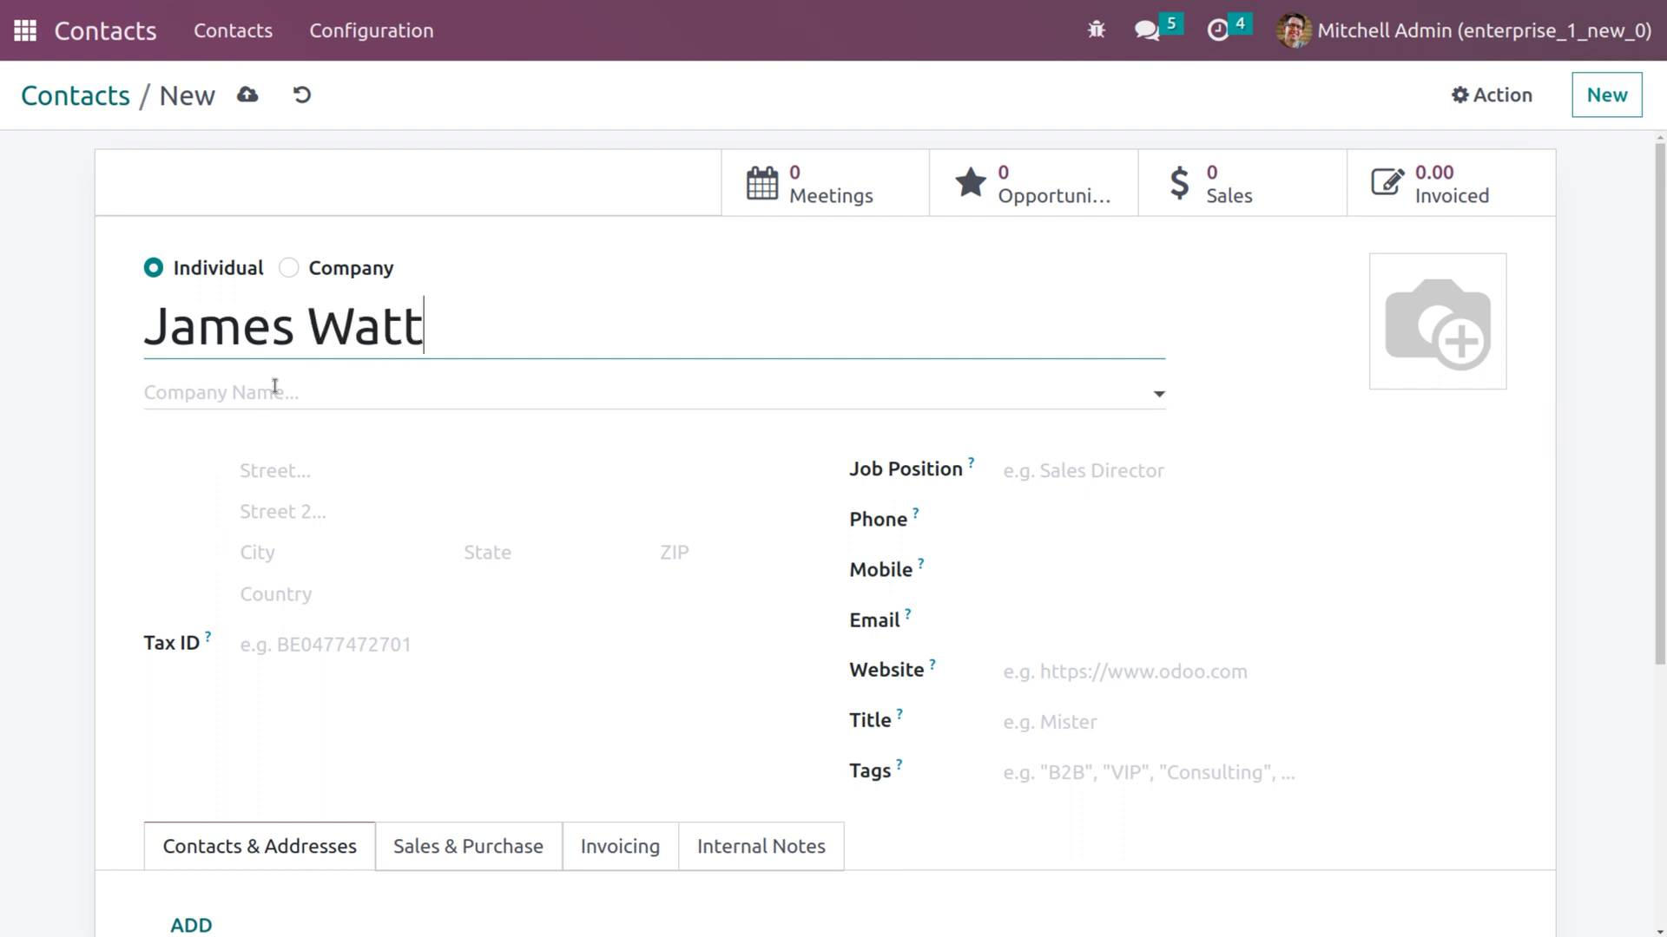
click(289, 469)
text(Green )
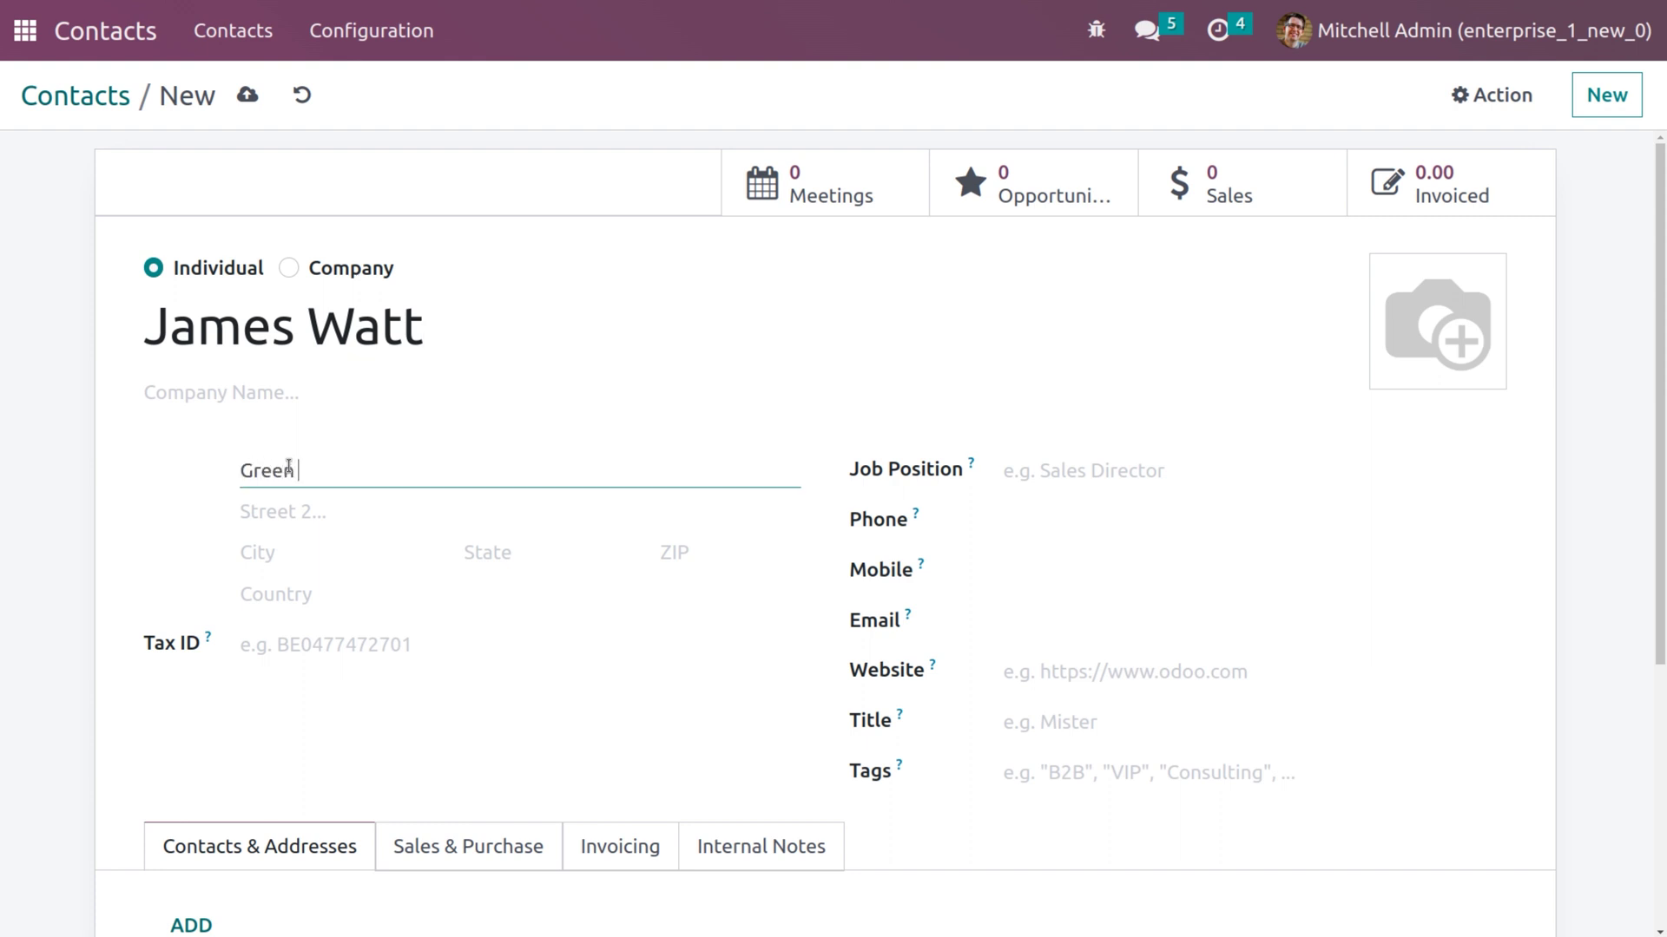
text(GA)
key(BackSpace)
text(de)
key(BackSpace)
key(BackSpace)
text(arden)
Clear the mistaken city text and choose Finland as the country via Search More
click(330, 551)
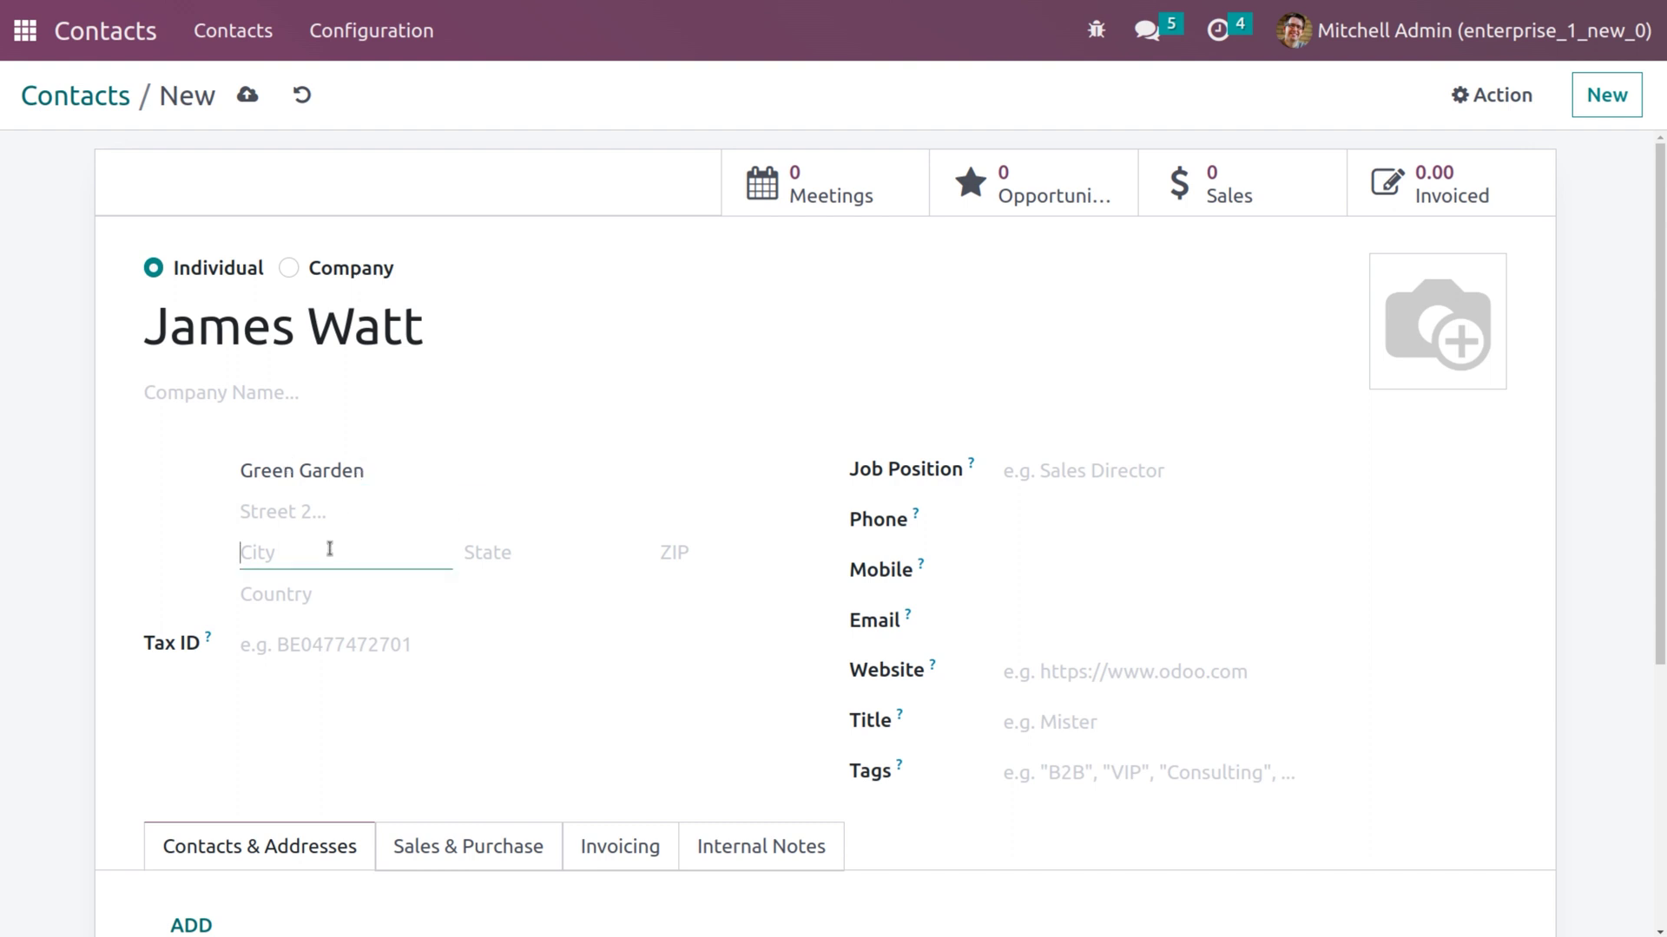
text(fer)
key(BackSpace)
key(BackSpace)
click(373, 592)
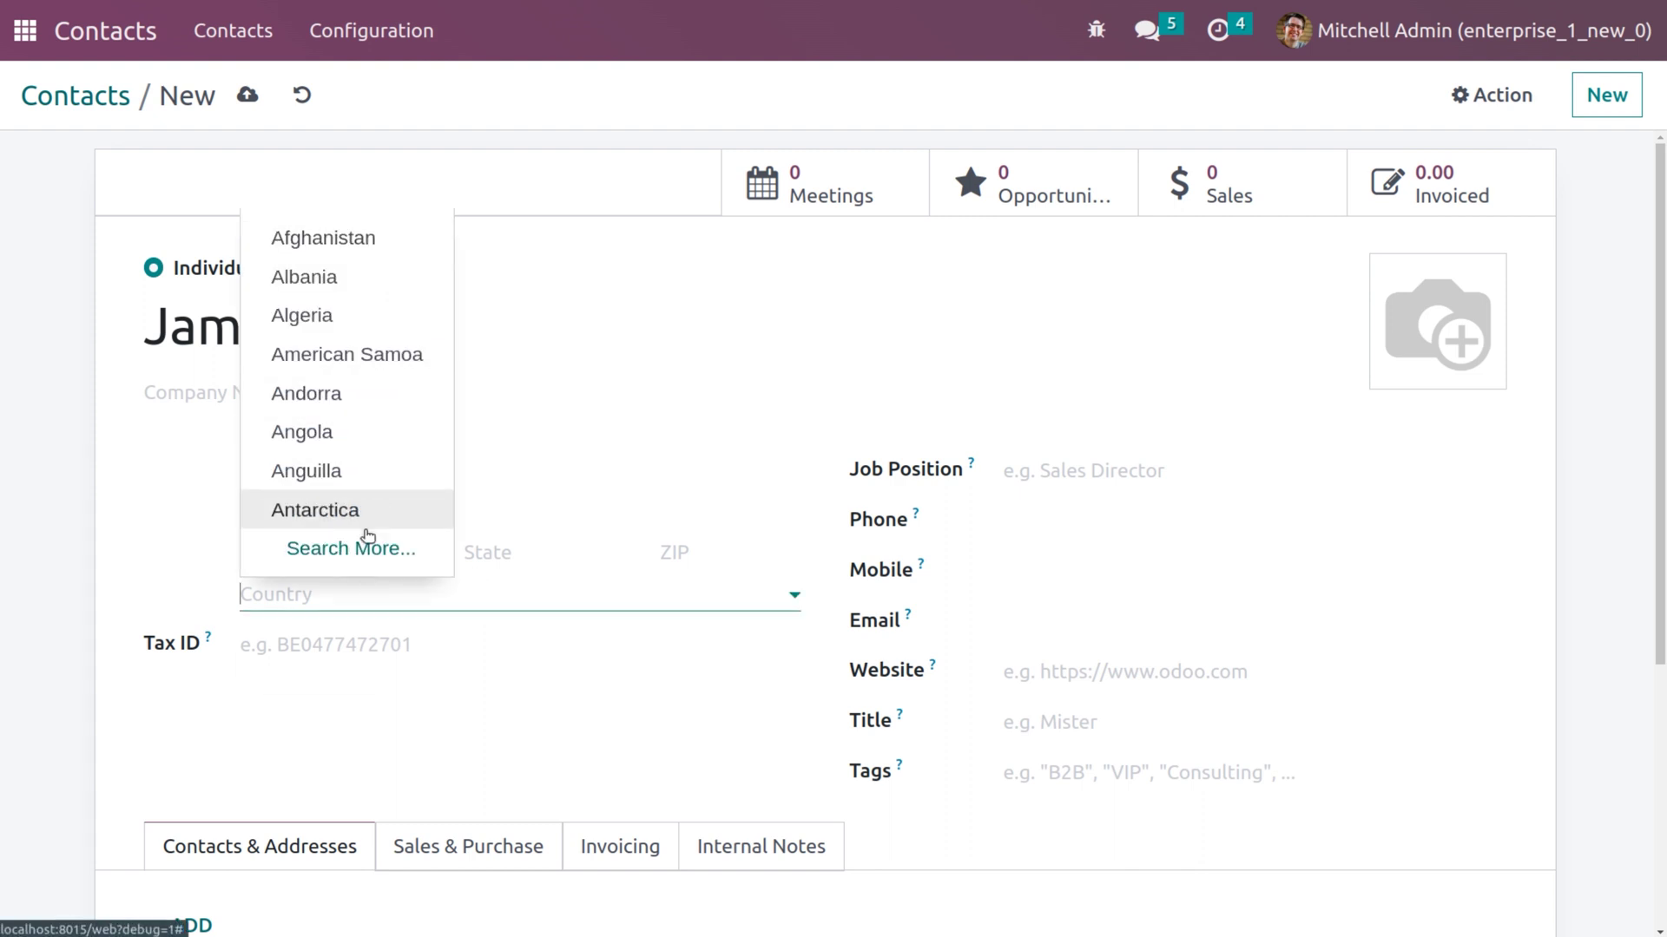
click(361, 553)
scroll(279, 546, down, 5)
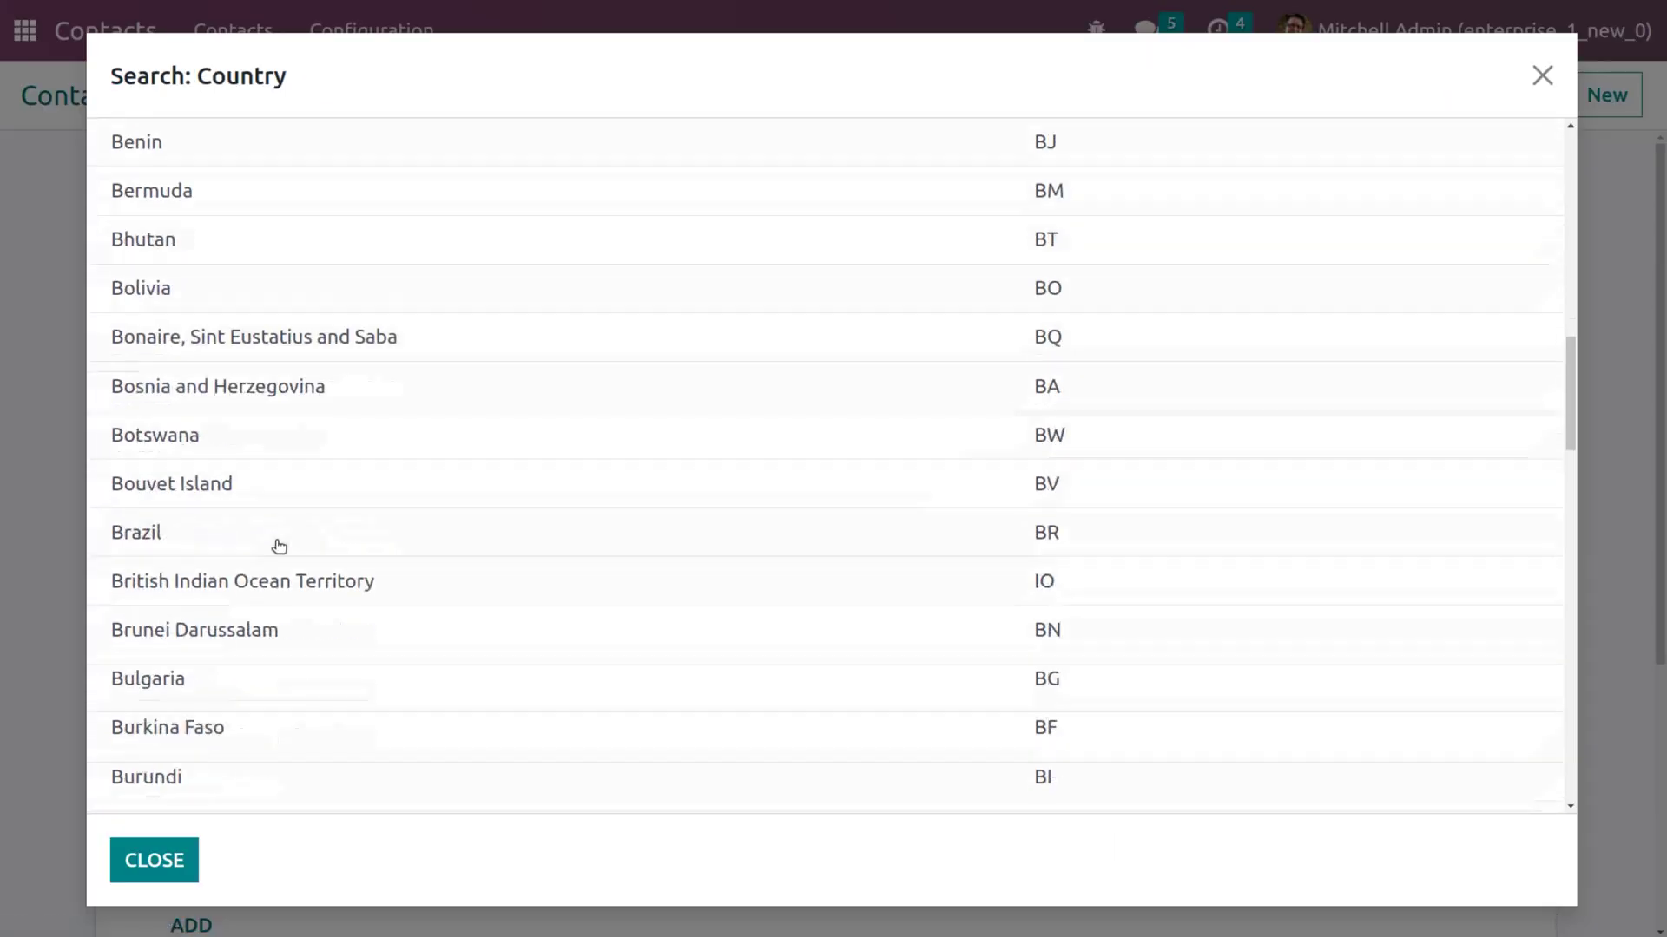
scroll(279, 545, down, 2)
scroll(280, 546, down, 5)
scroll(279, 546, down, 5)
scroll(279, 546, down, 2)
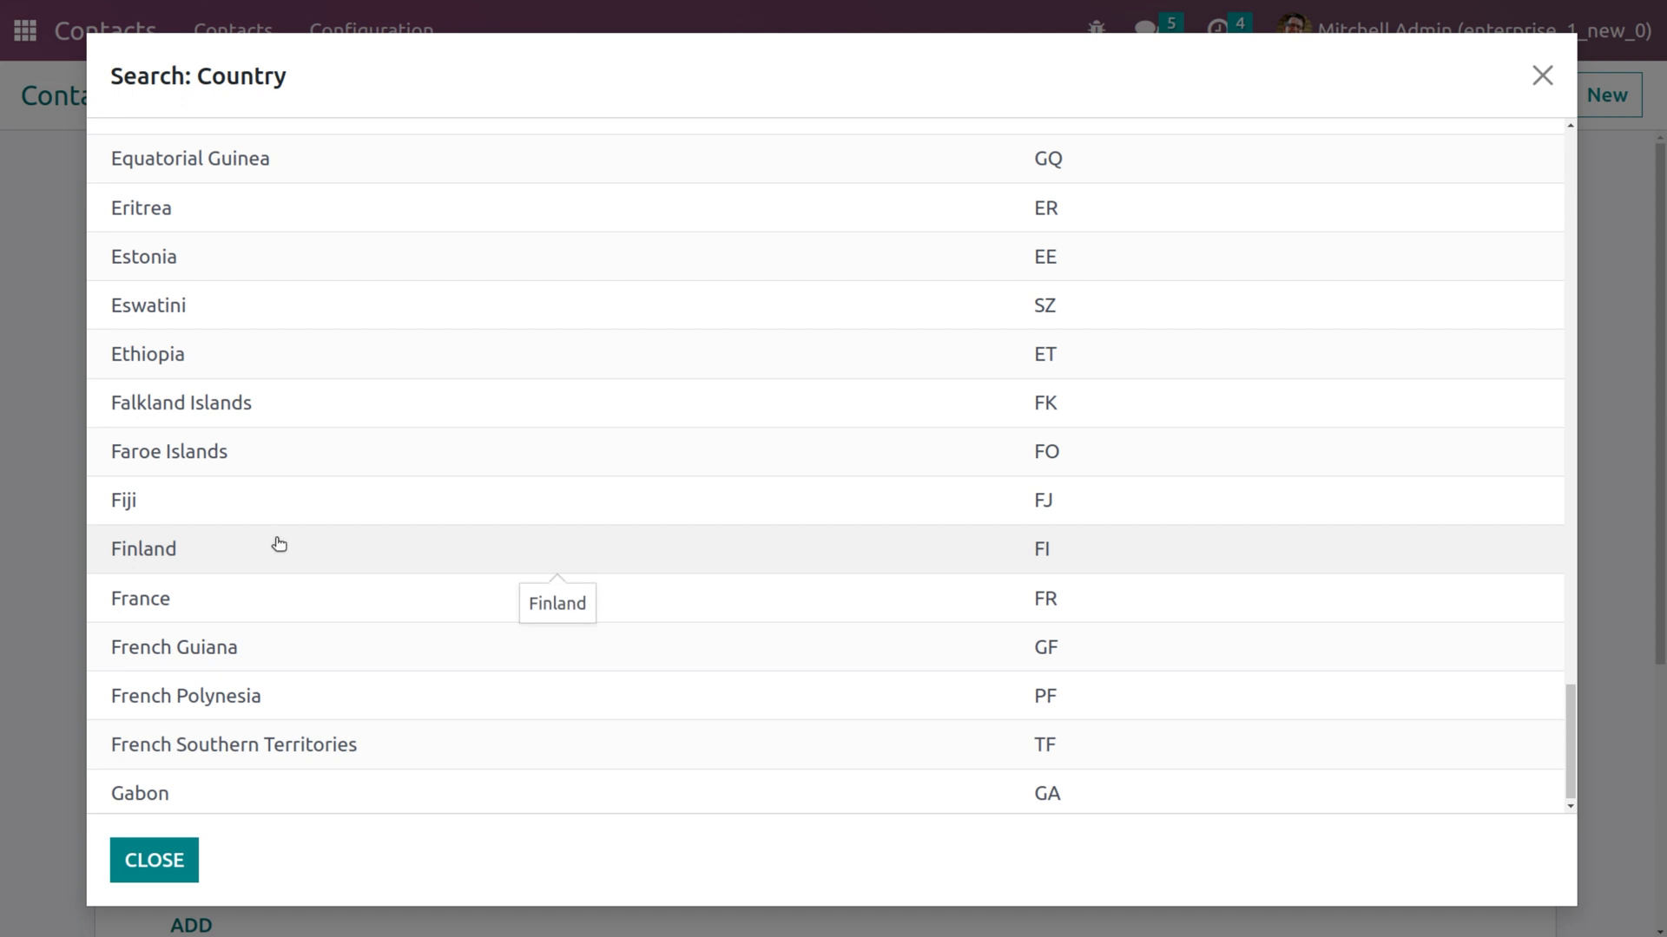
click(258, 550)
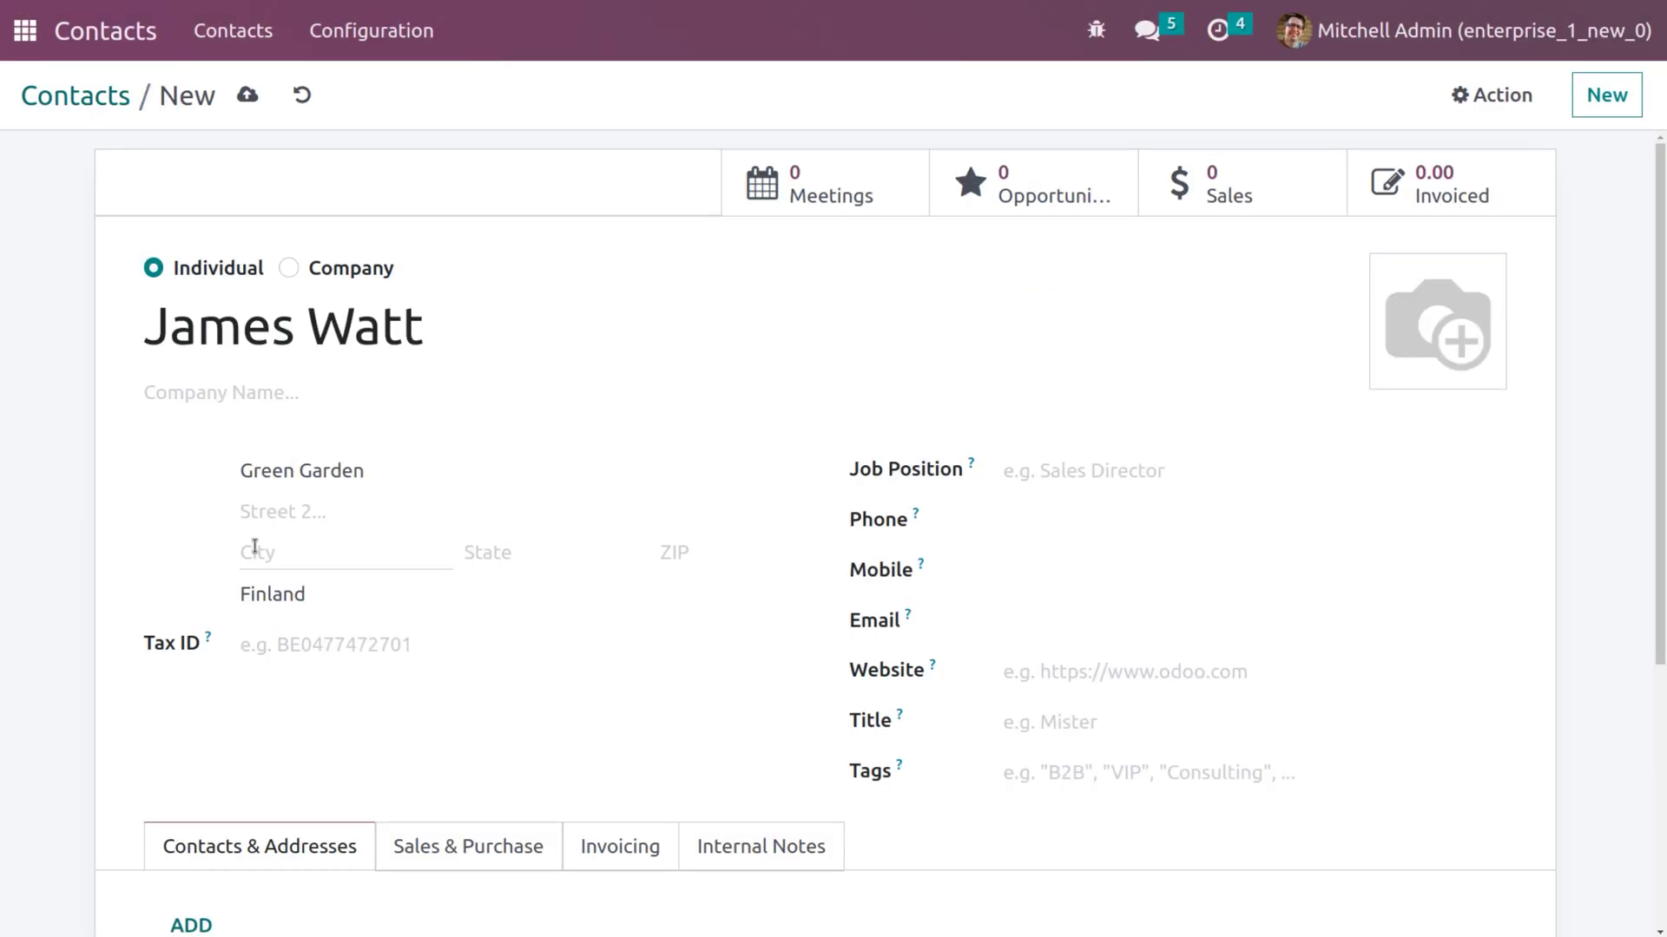
Choose Lappi as the state from the full list of Finnish states
click(255, 550)
click(540, 553)
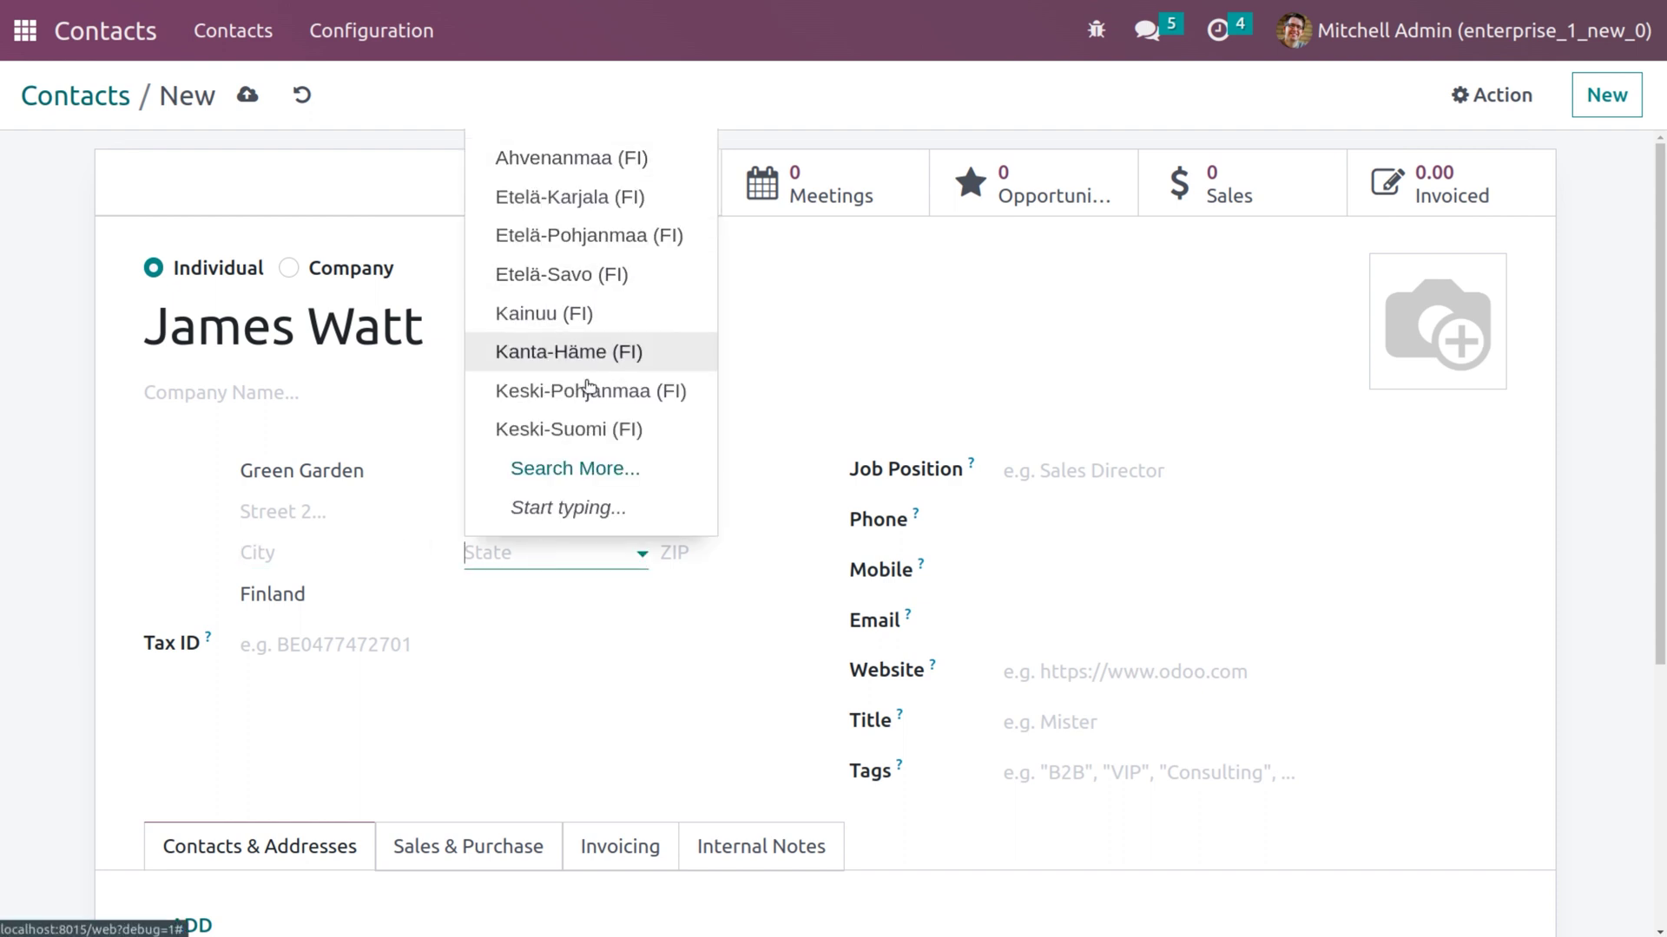
click(570, 467)
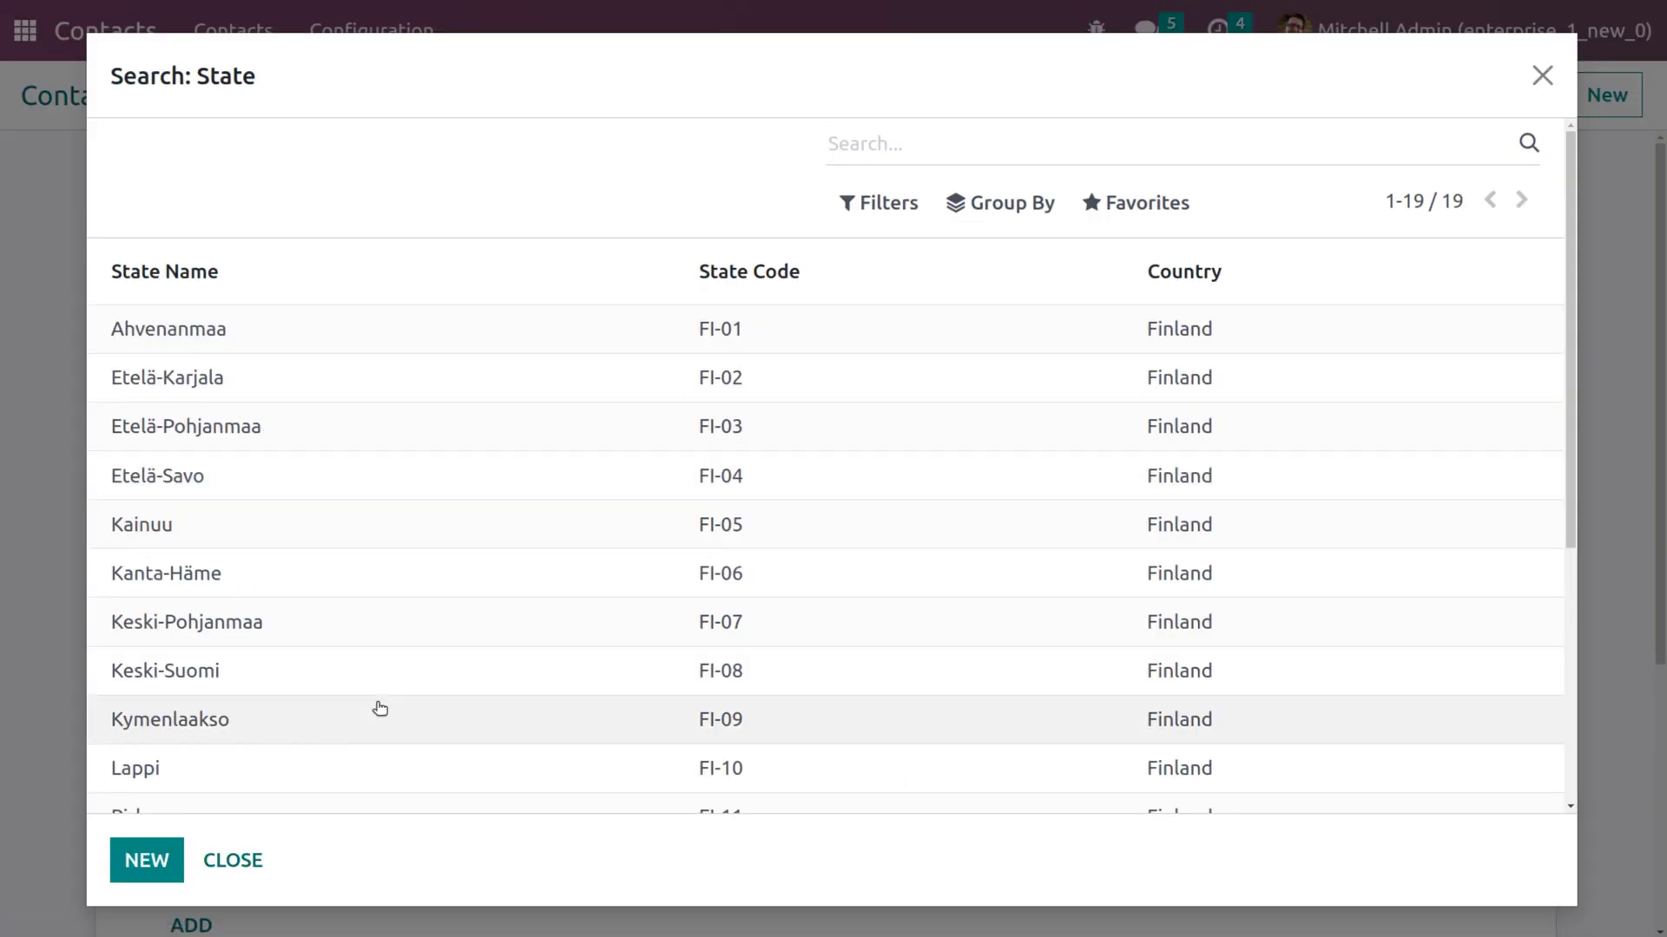
scroll(379, 710, down, 5)
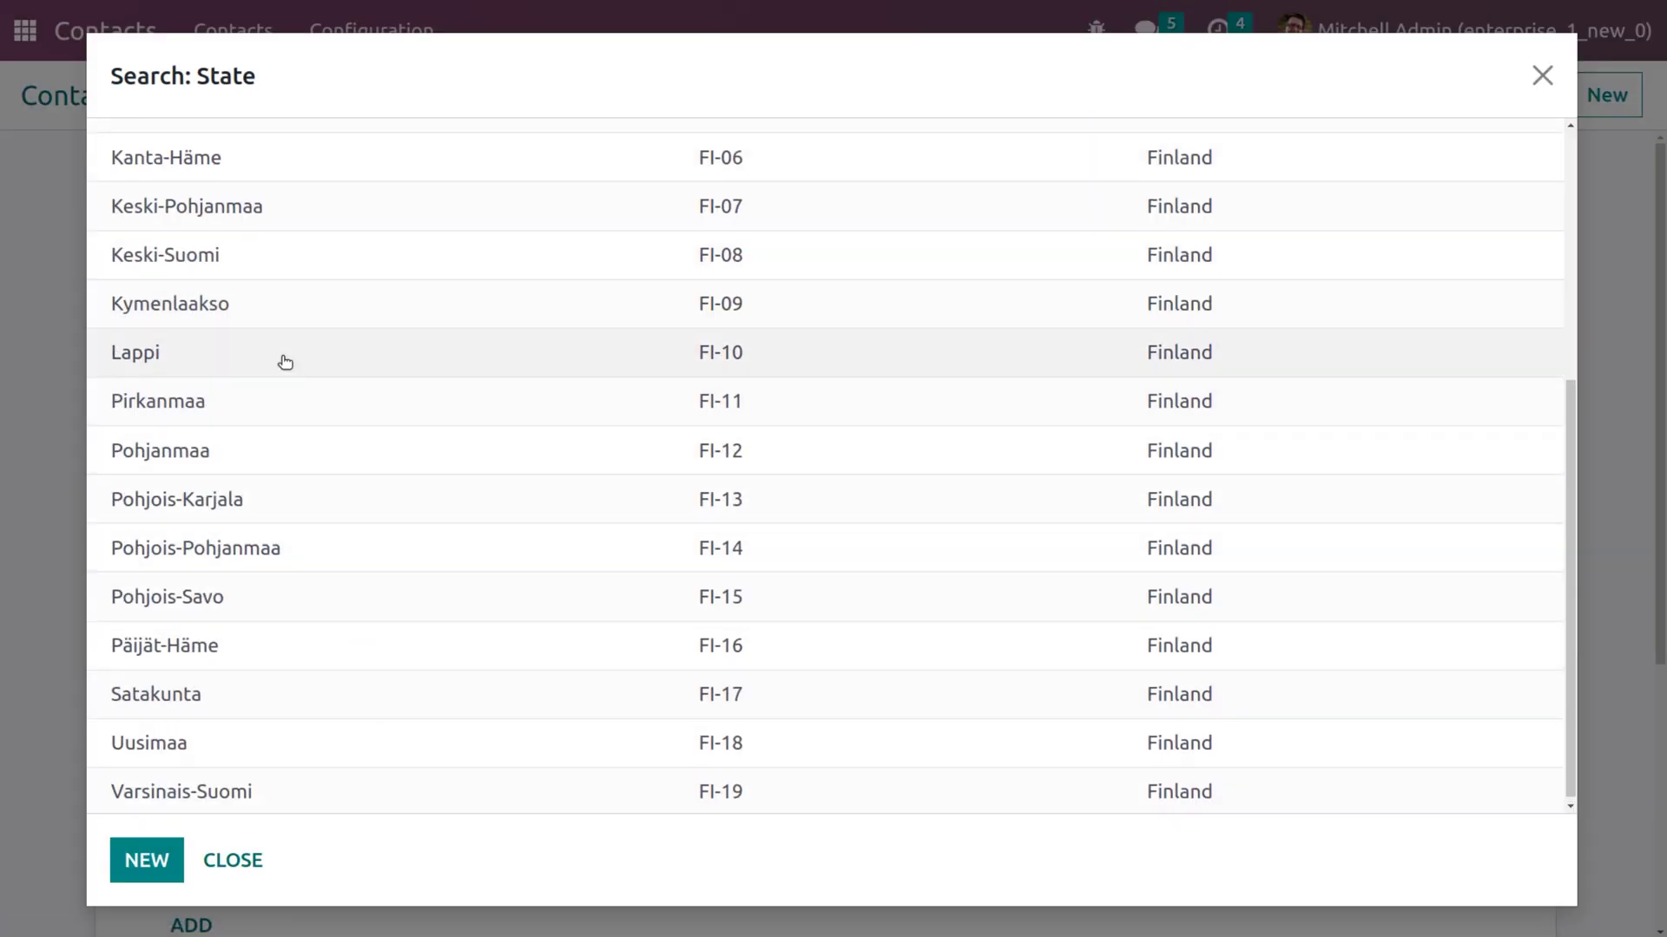
click(284, 352)
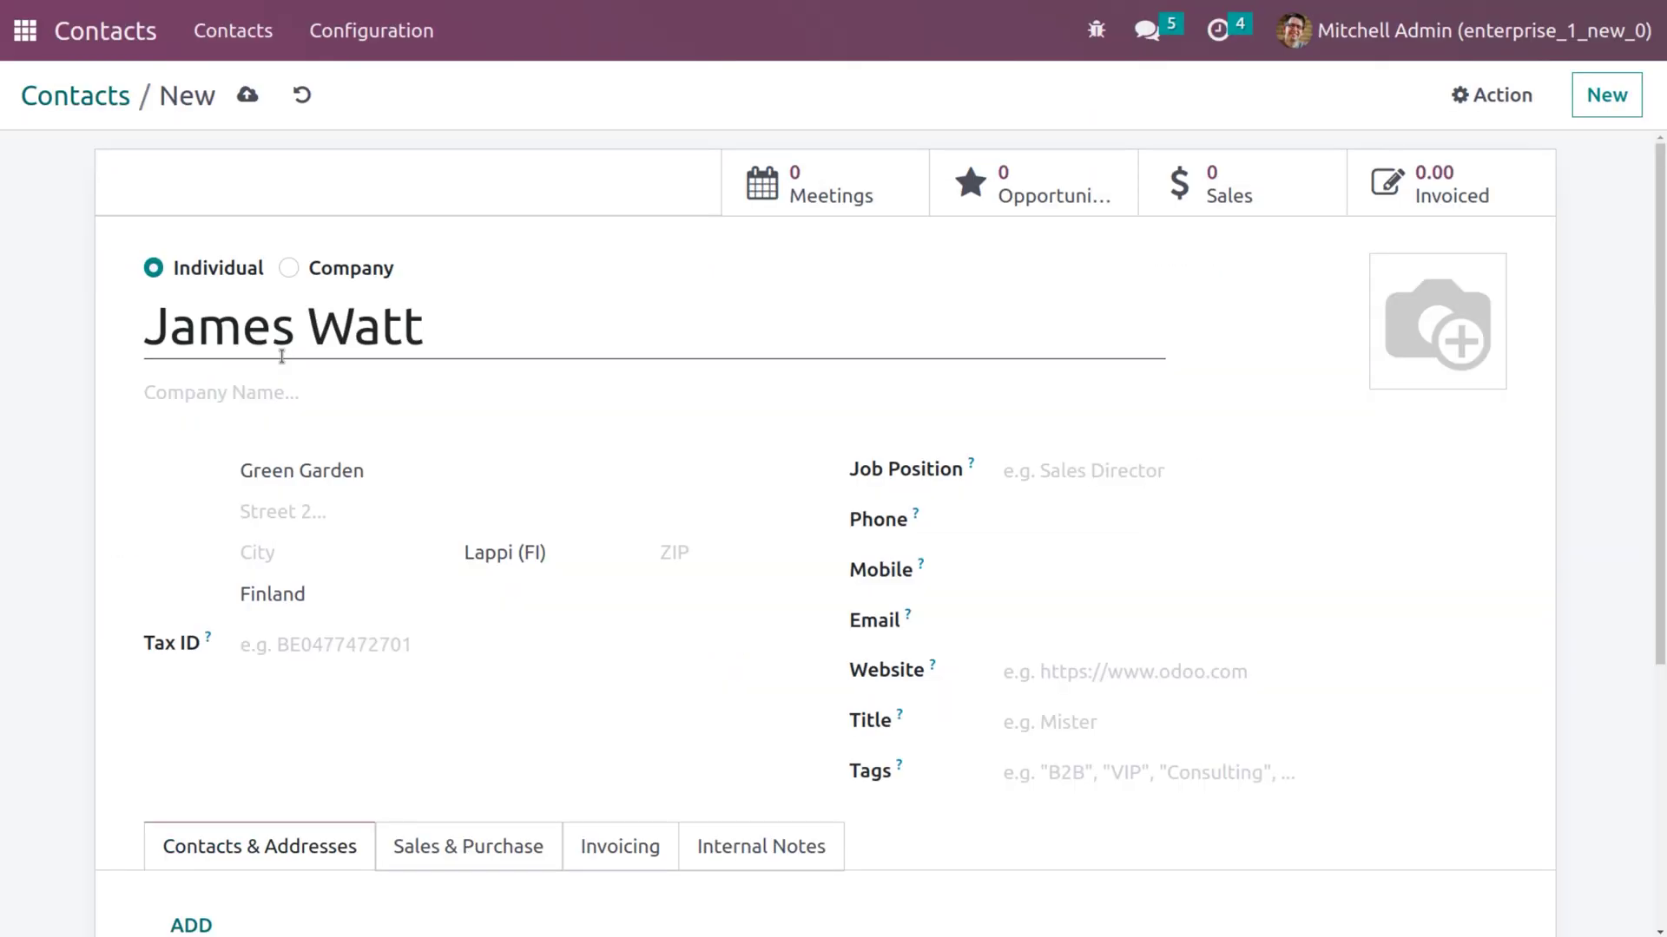
click(669, 552)
text(4563)
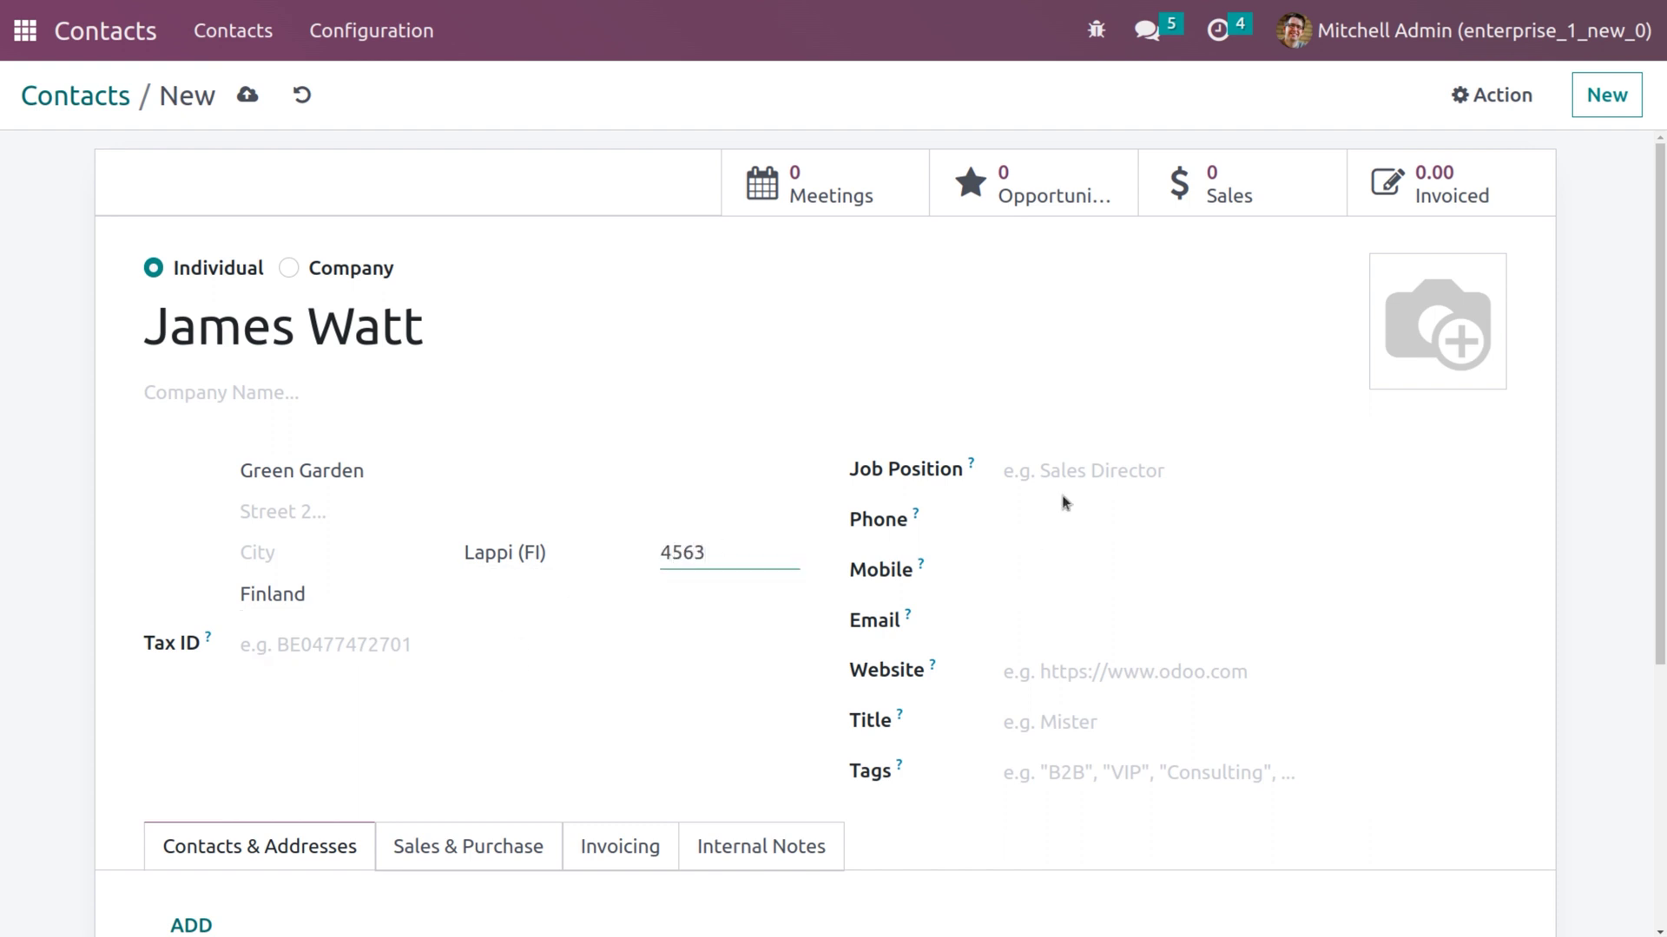
click(1038, 469)
text(Sales )
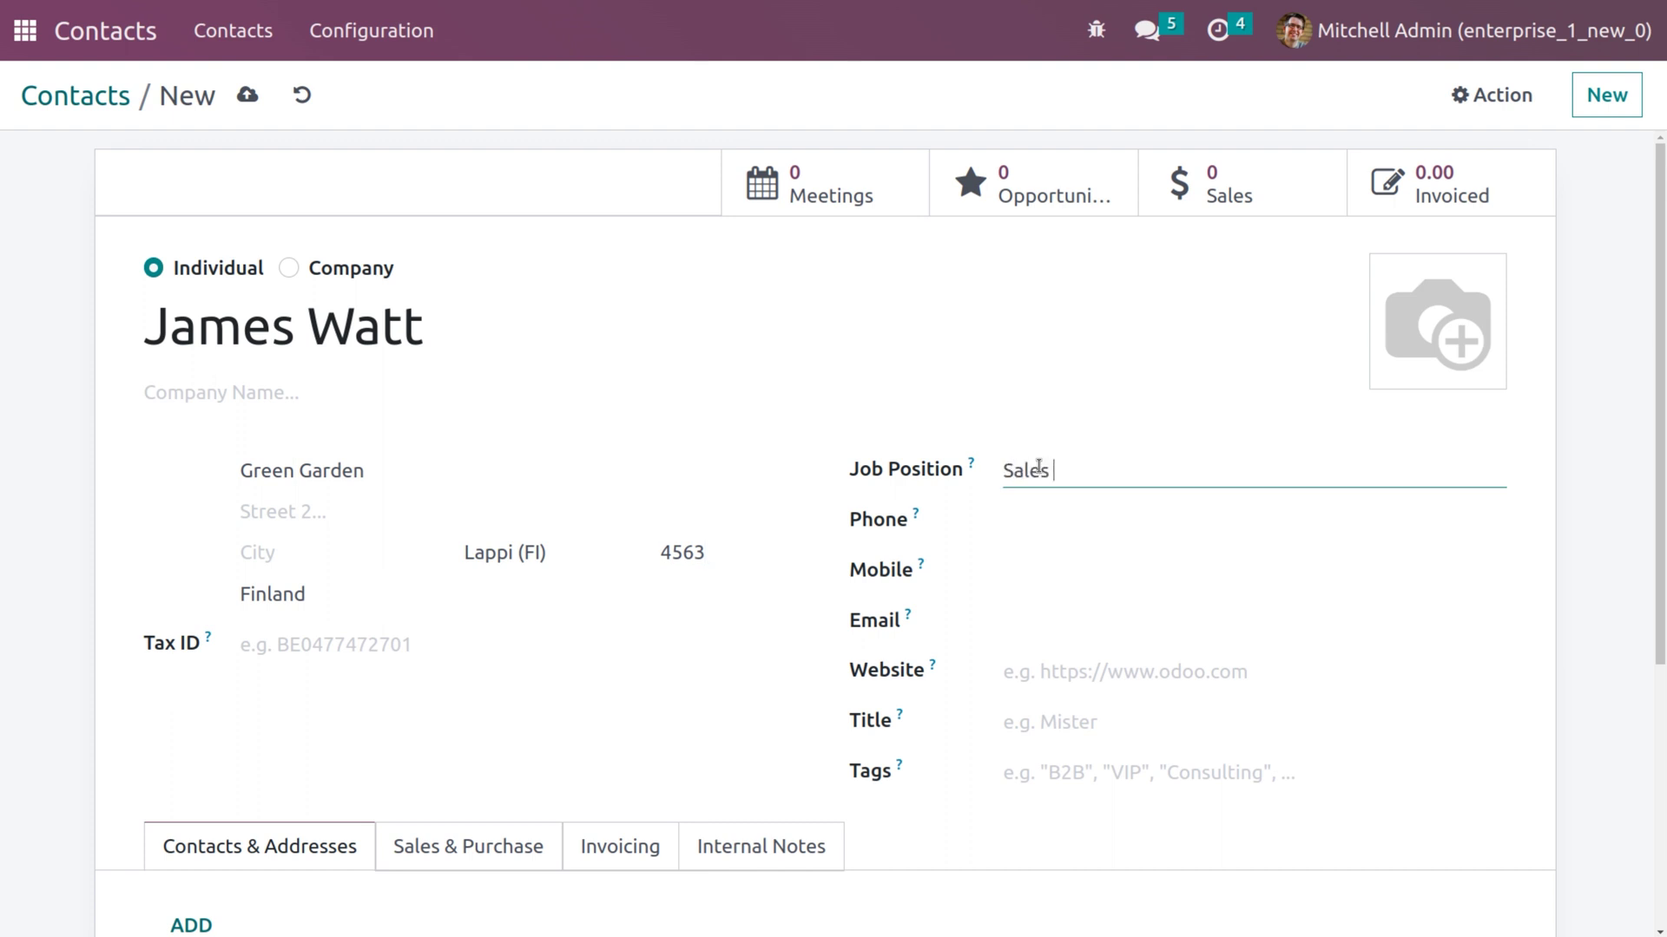
text(Diectors)
click(1079, 514)
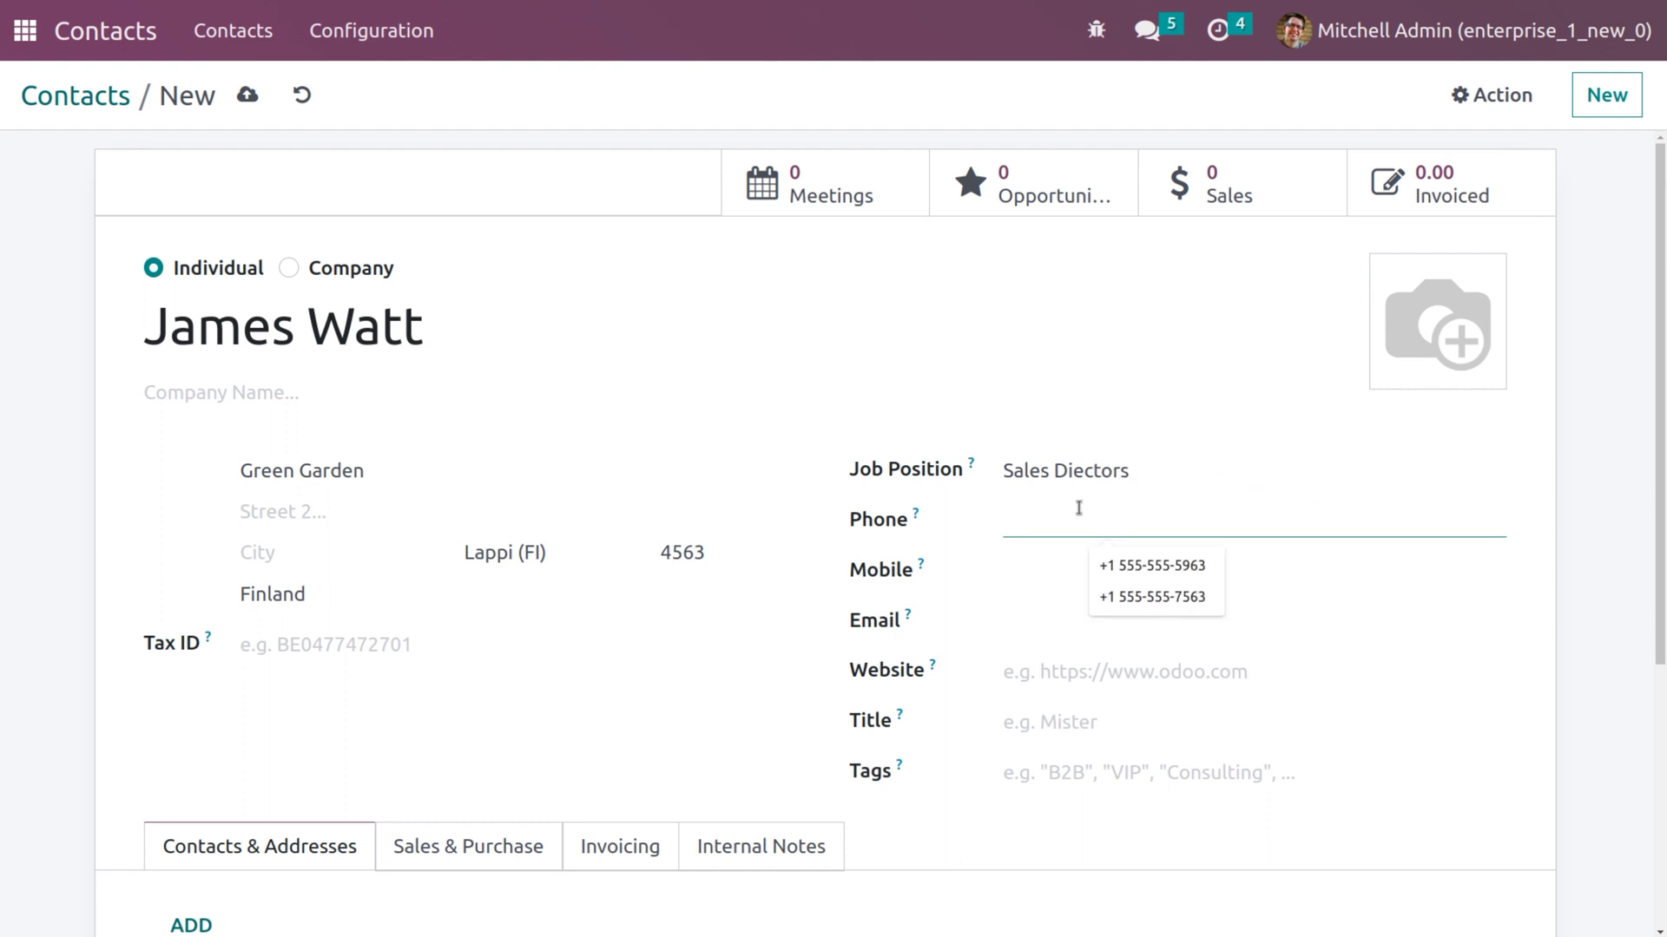
text(5555 )
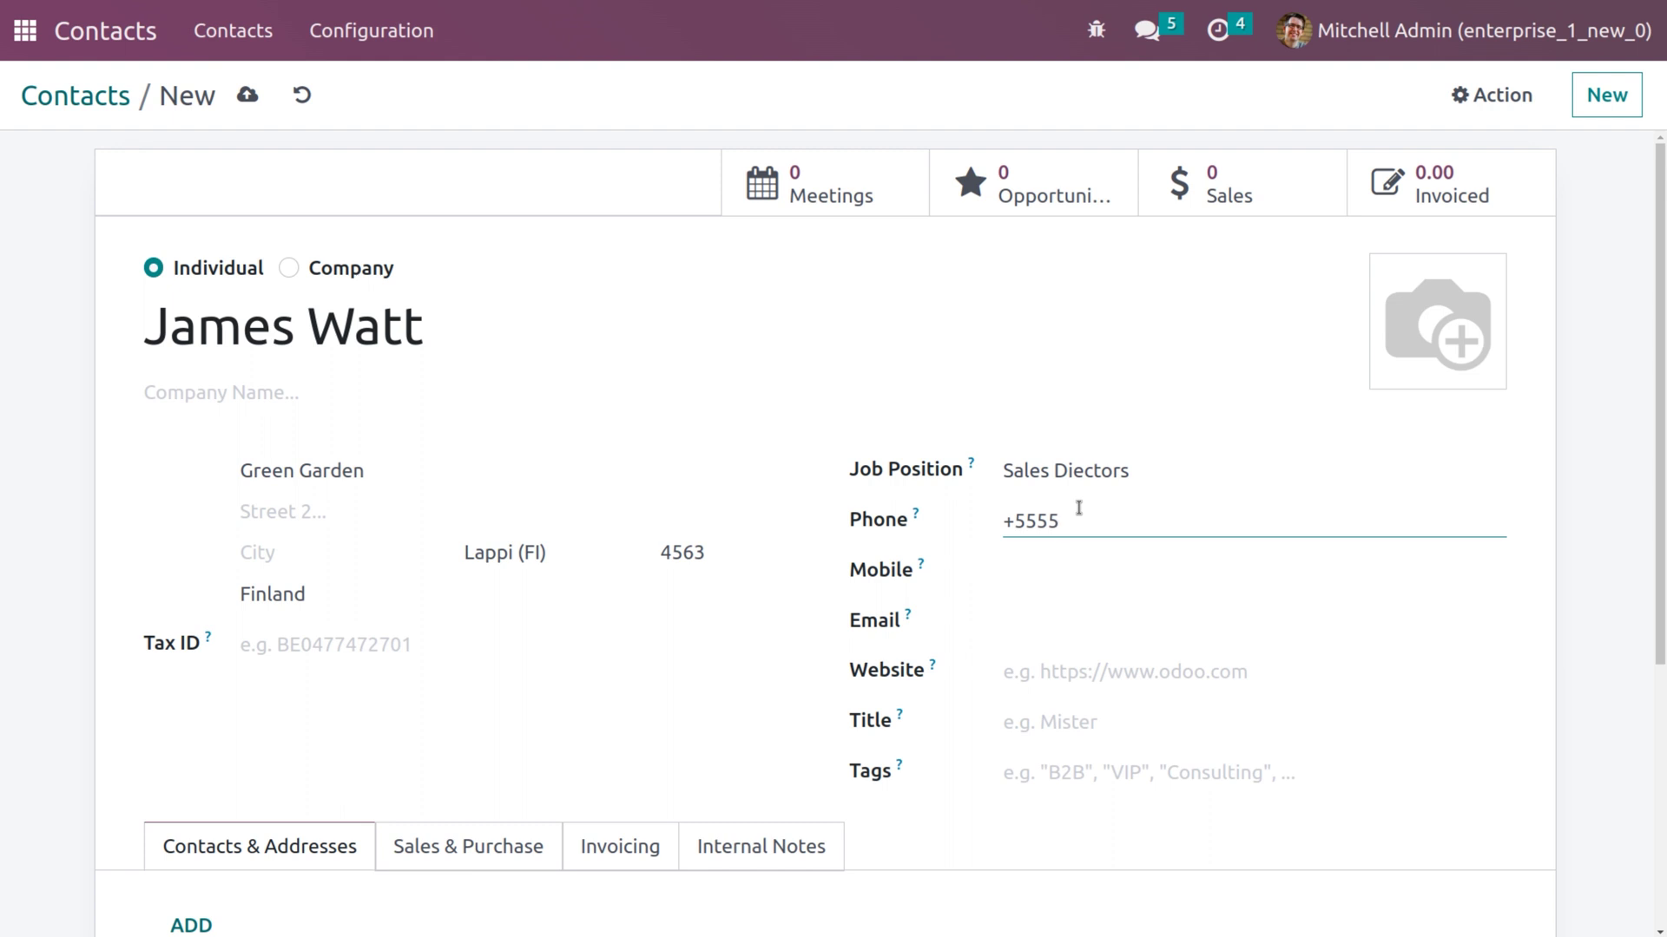
text(4444)
text( 1111)
click(1071, 613)
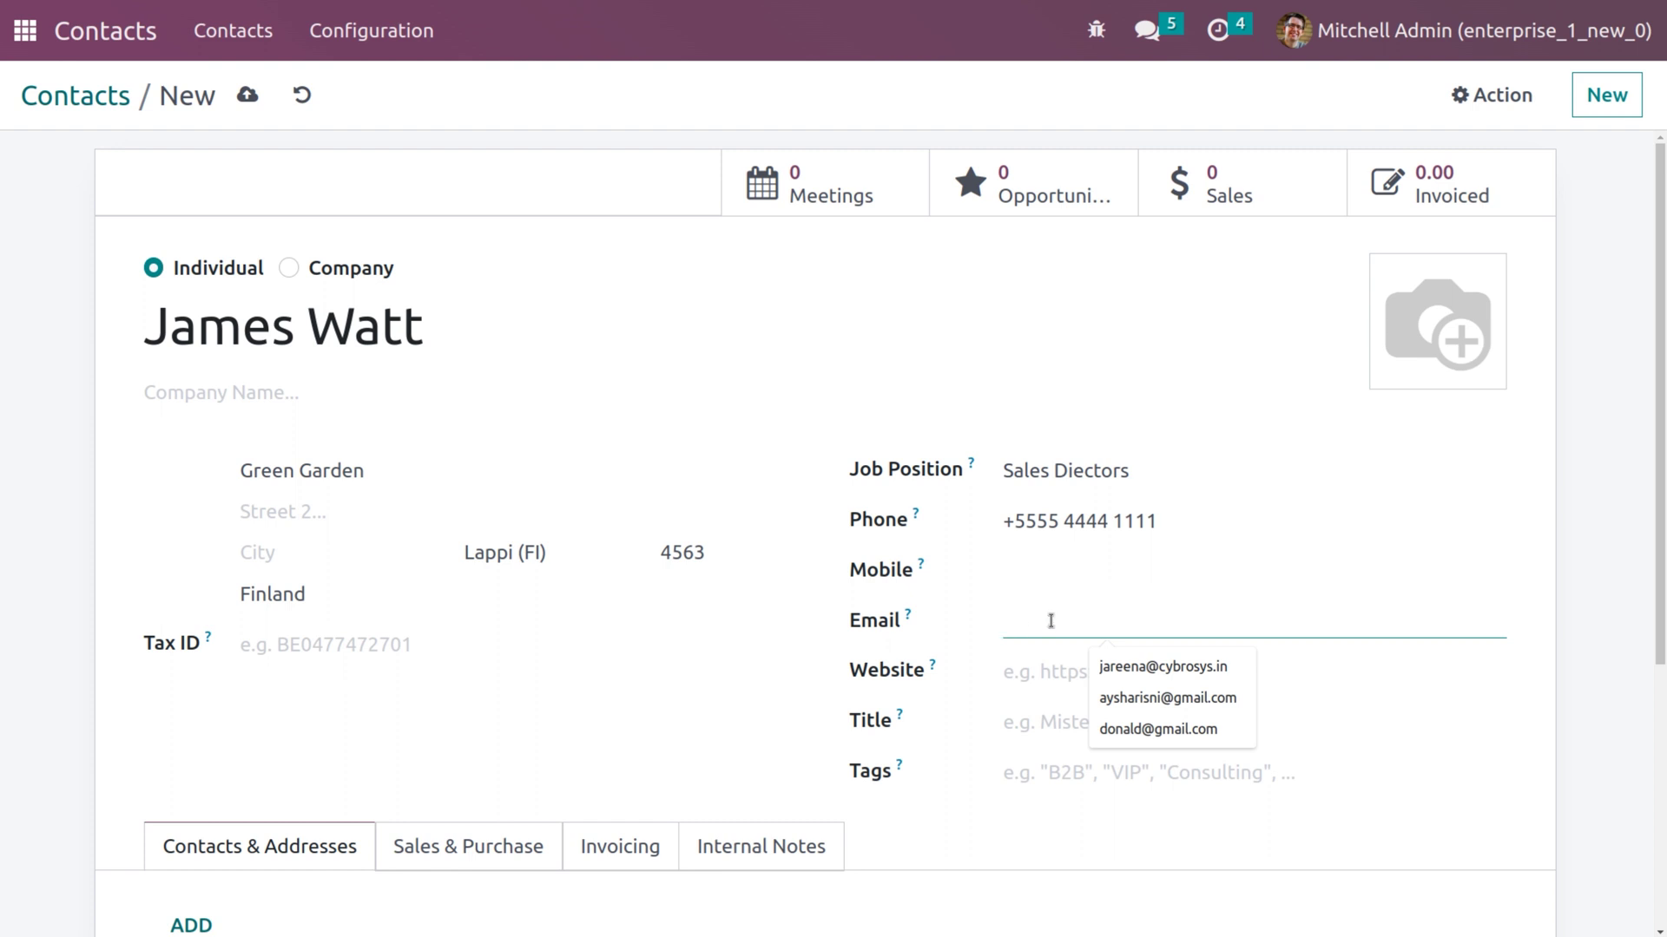
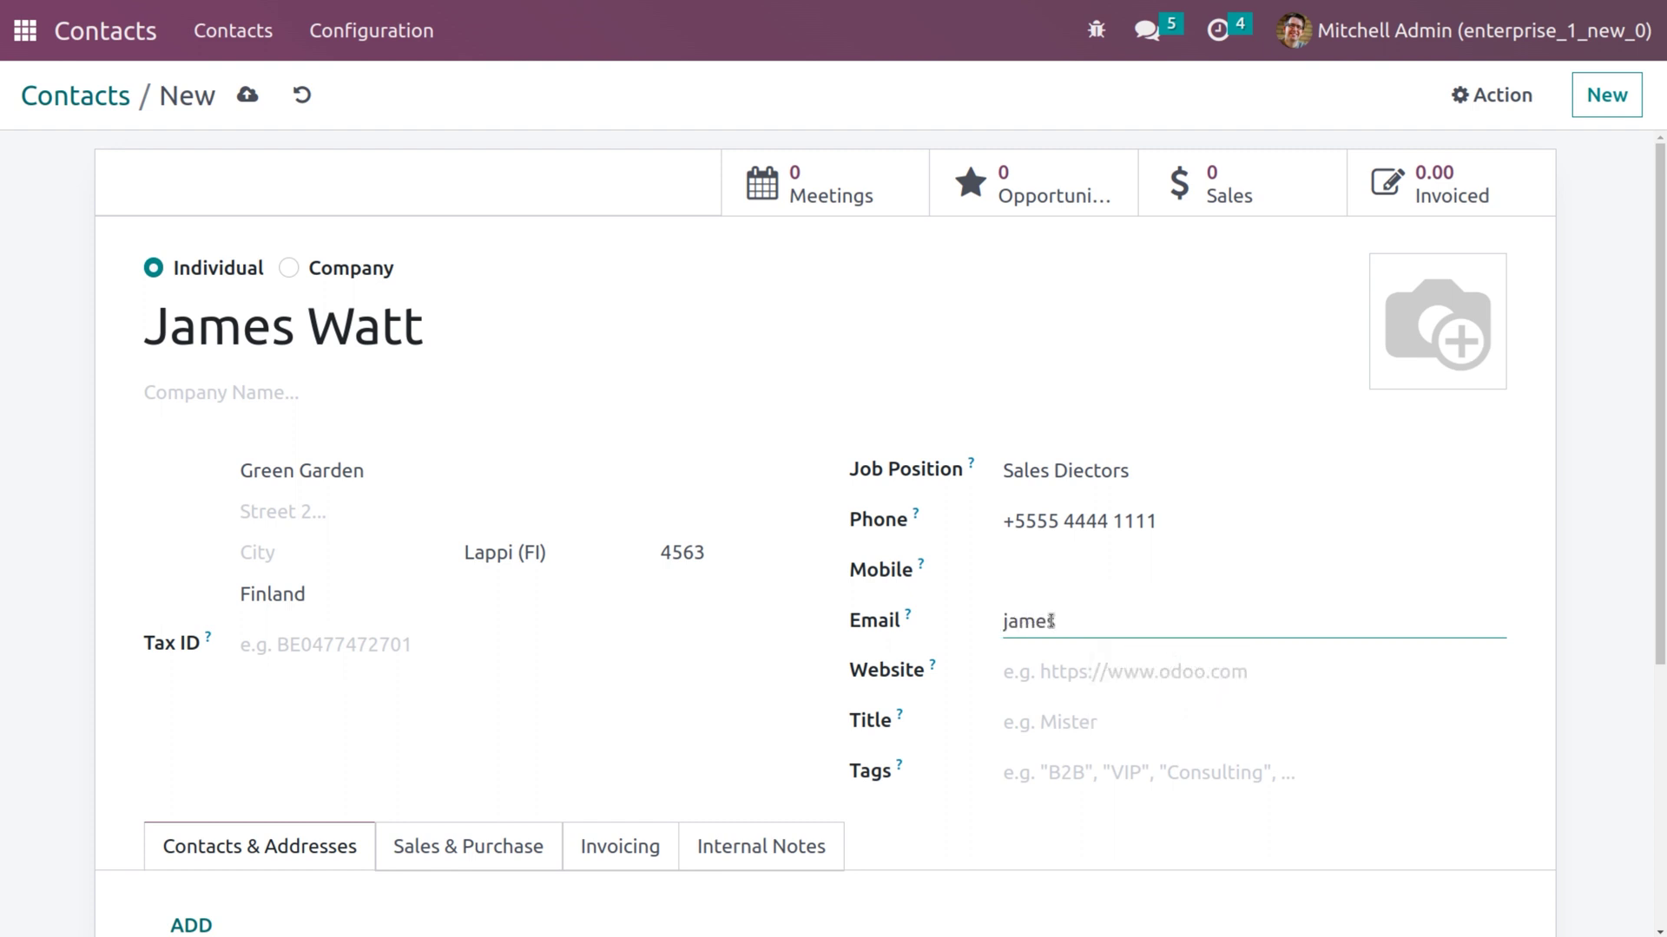
click(1098, 672)
click(1179, 716)
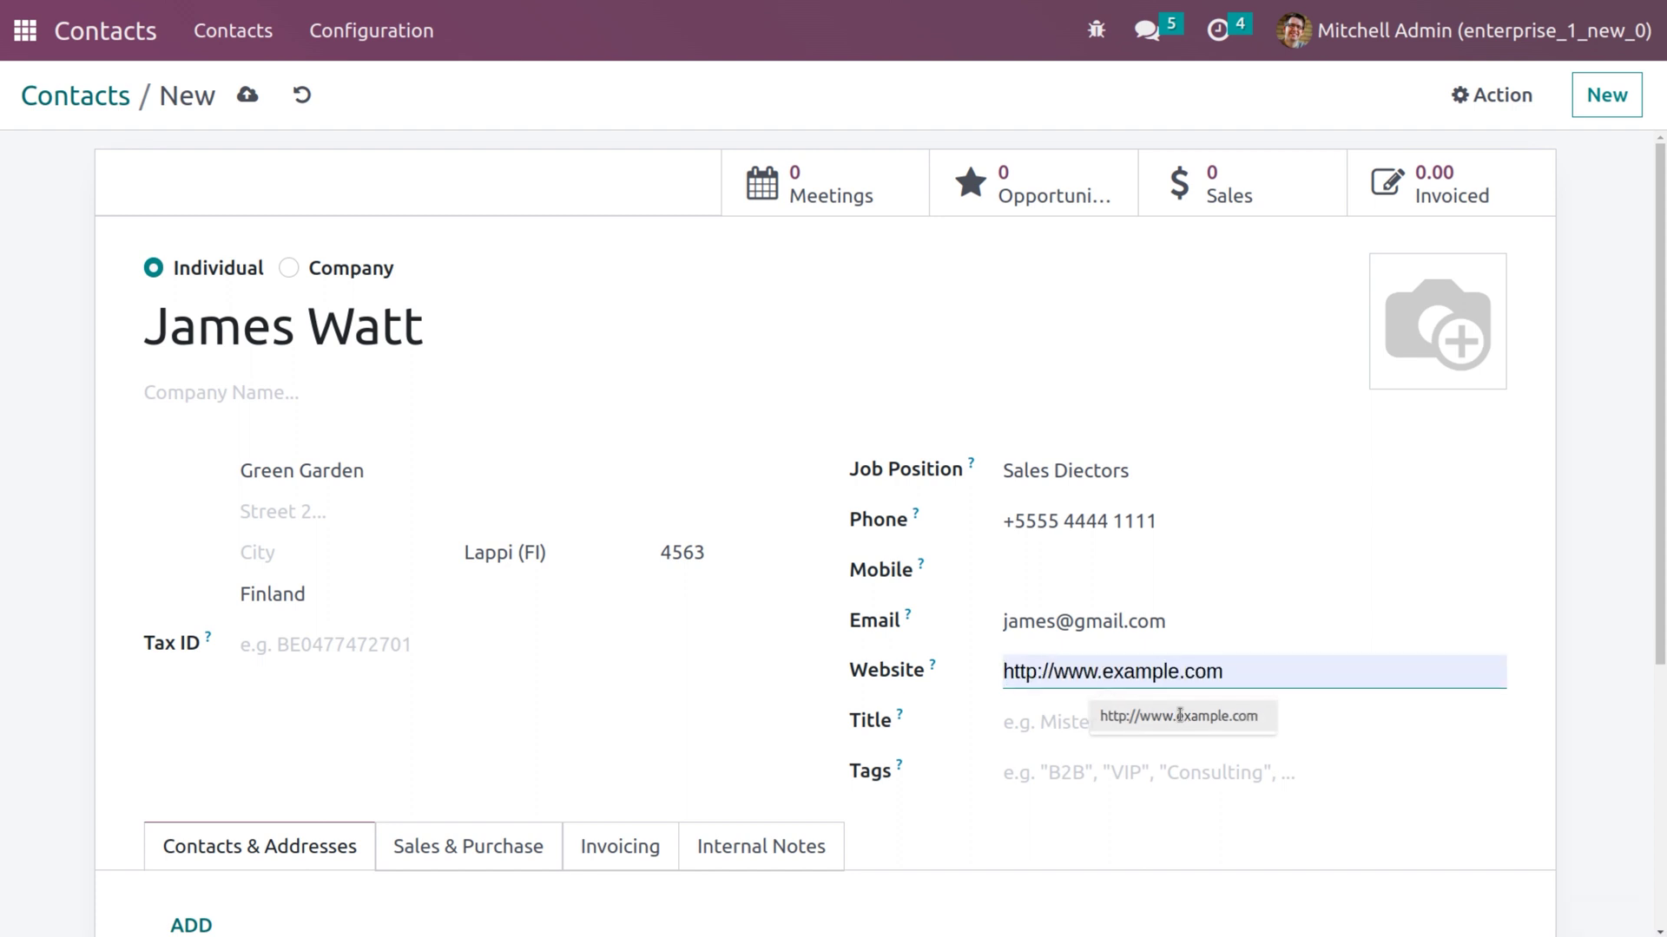
click(1104, 722)
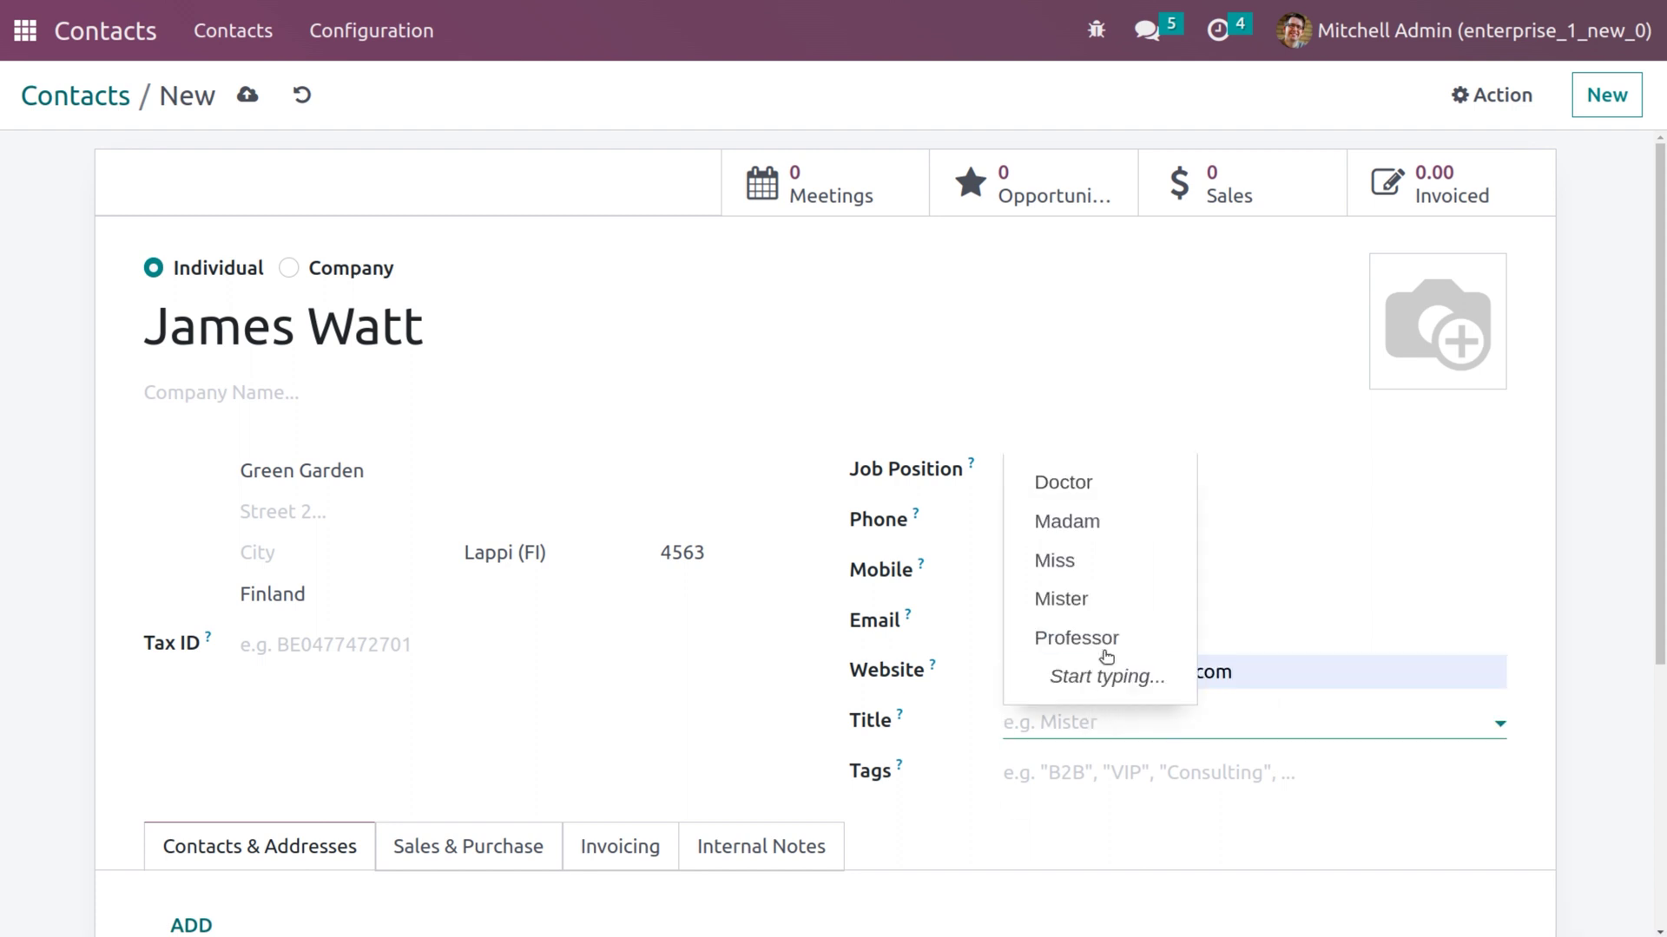
click(1068, 603)
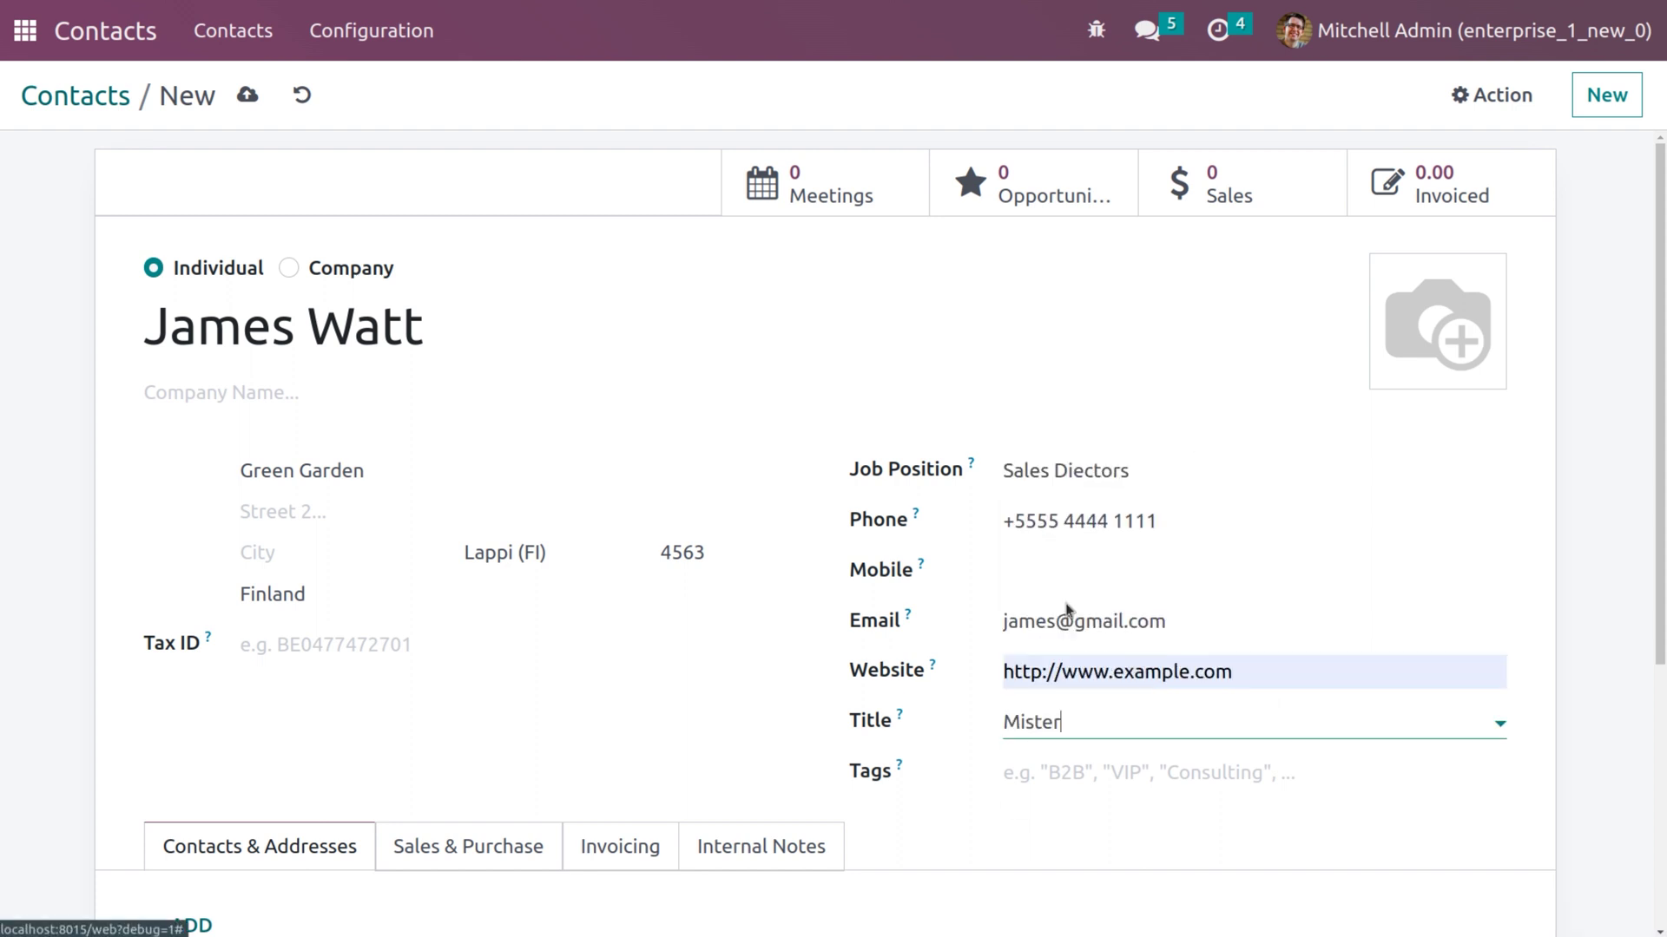
Add the Employees tag to James Watt's contact
click(1059, 773)
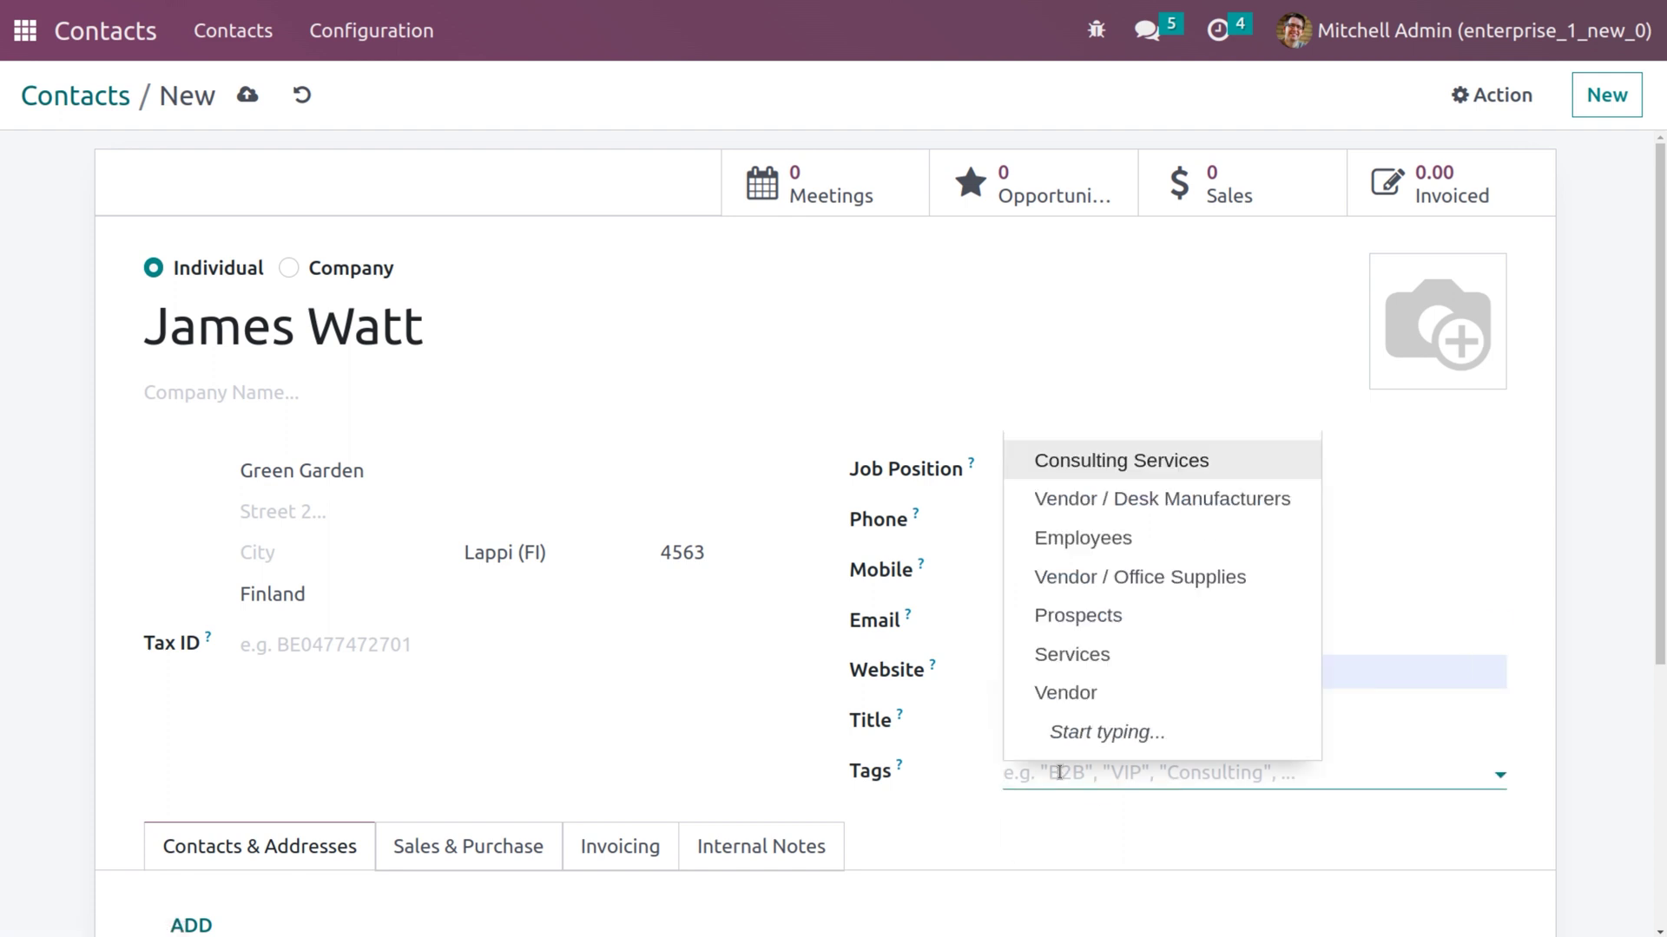
click(1082, 539)
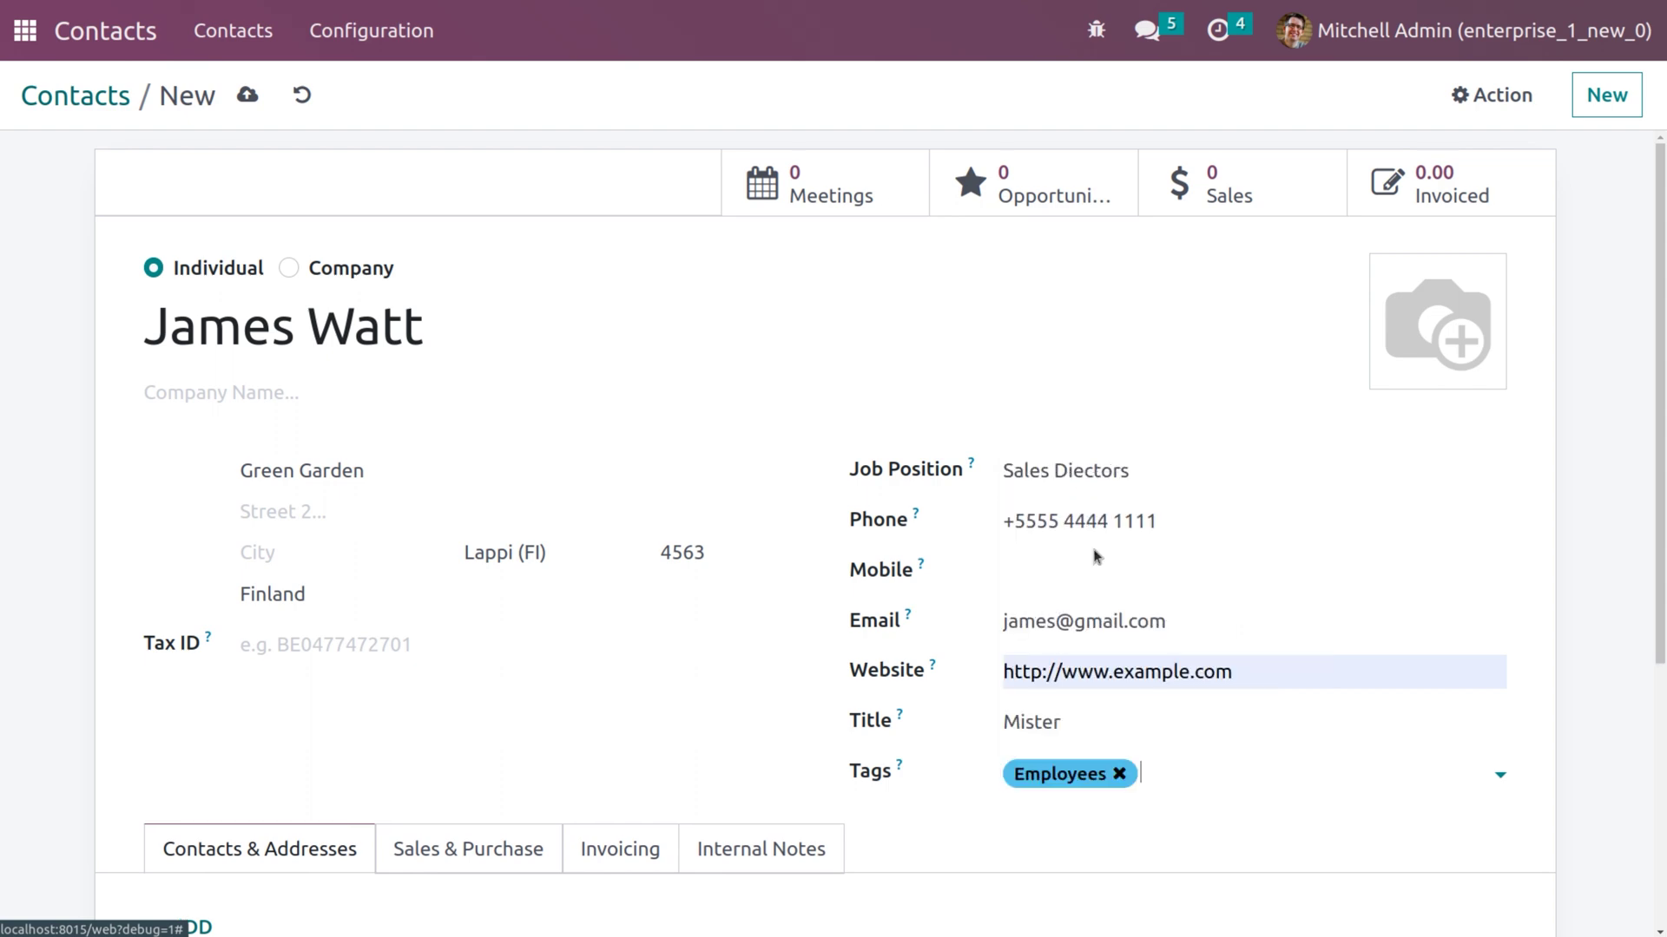
scroll(1051, 769, down, 3)
scroll(1051, 770, down, 1)
scroll(1051, 770, up, 4)
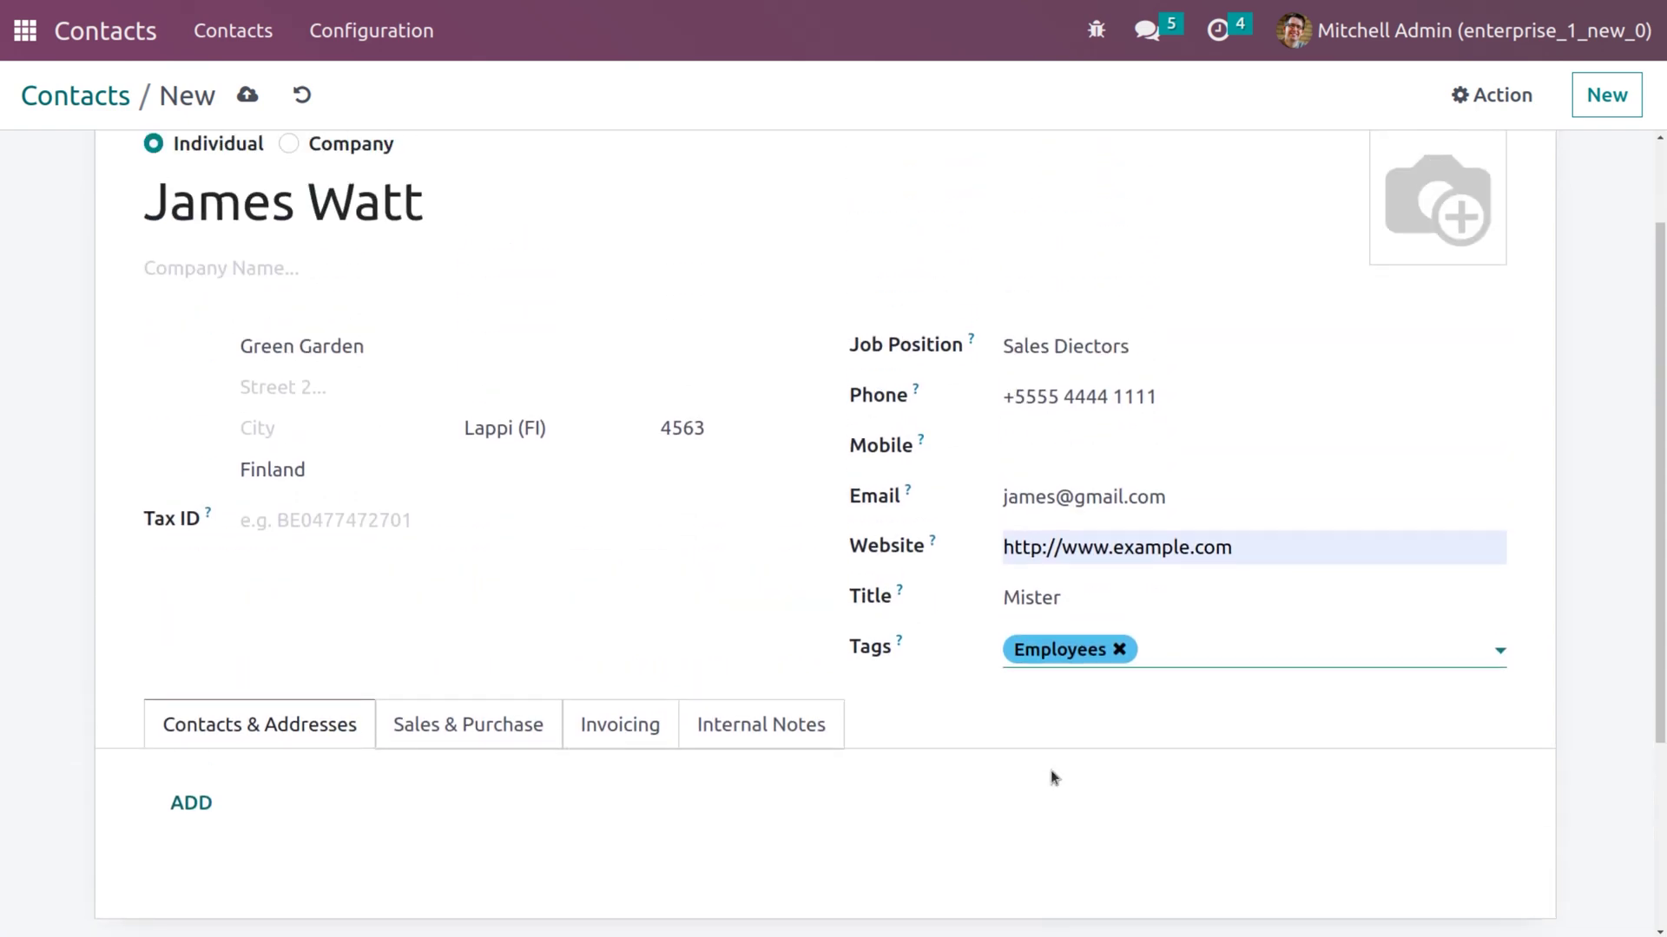
scroll(1050, 770, up, 1)
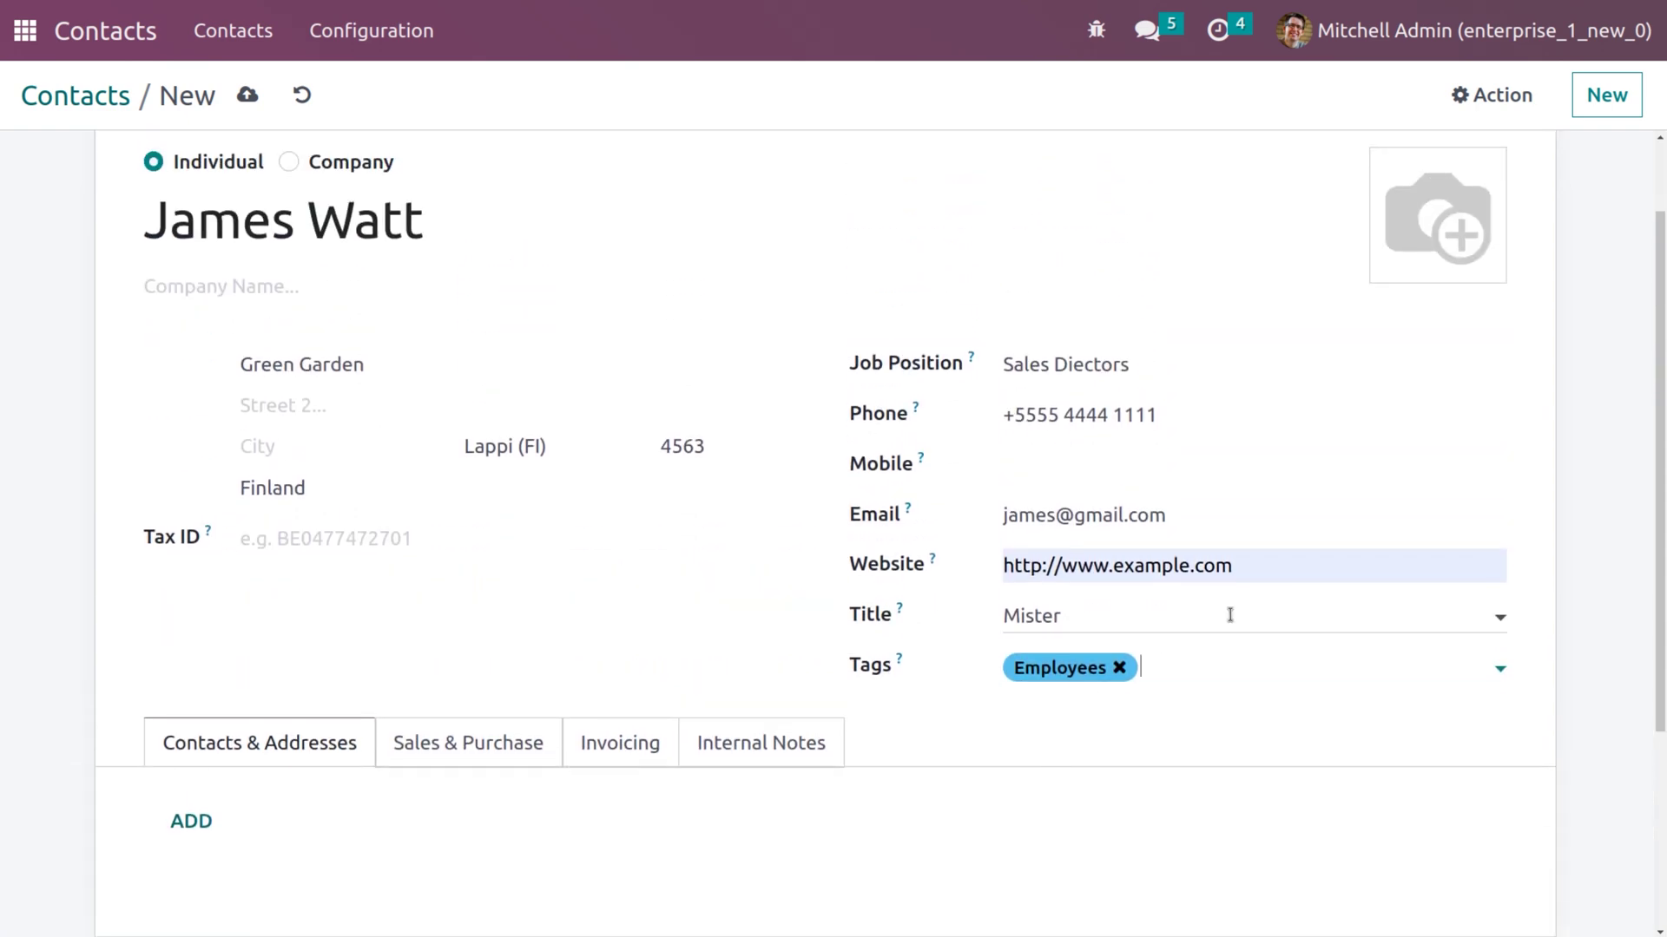
scroll(862, 614, up, 1)
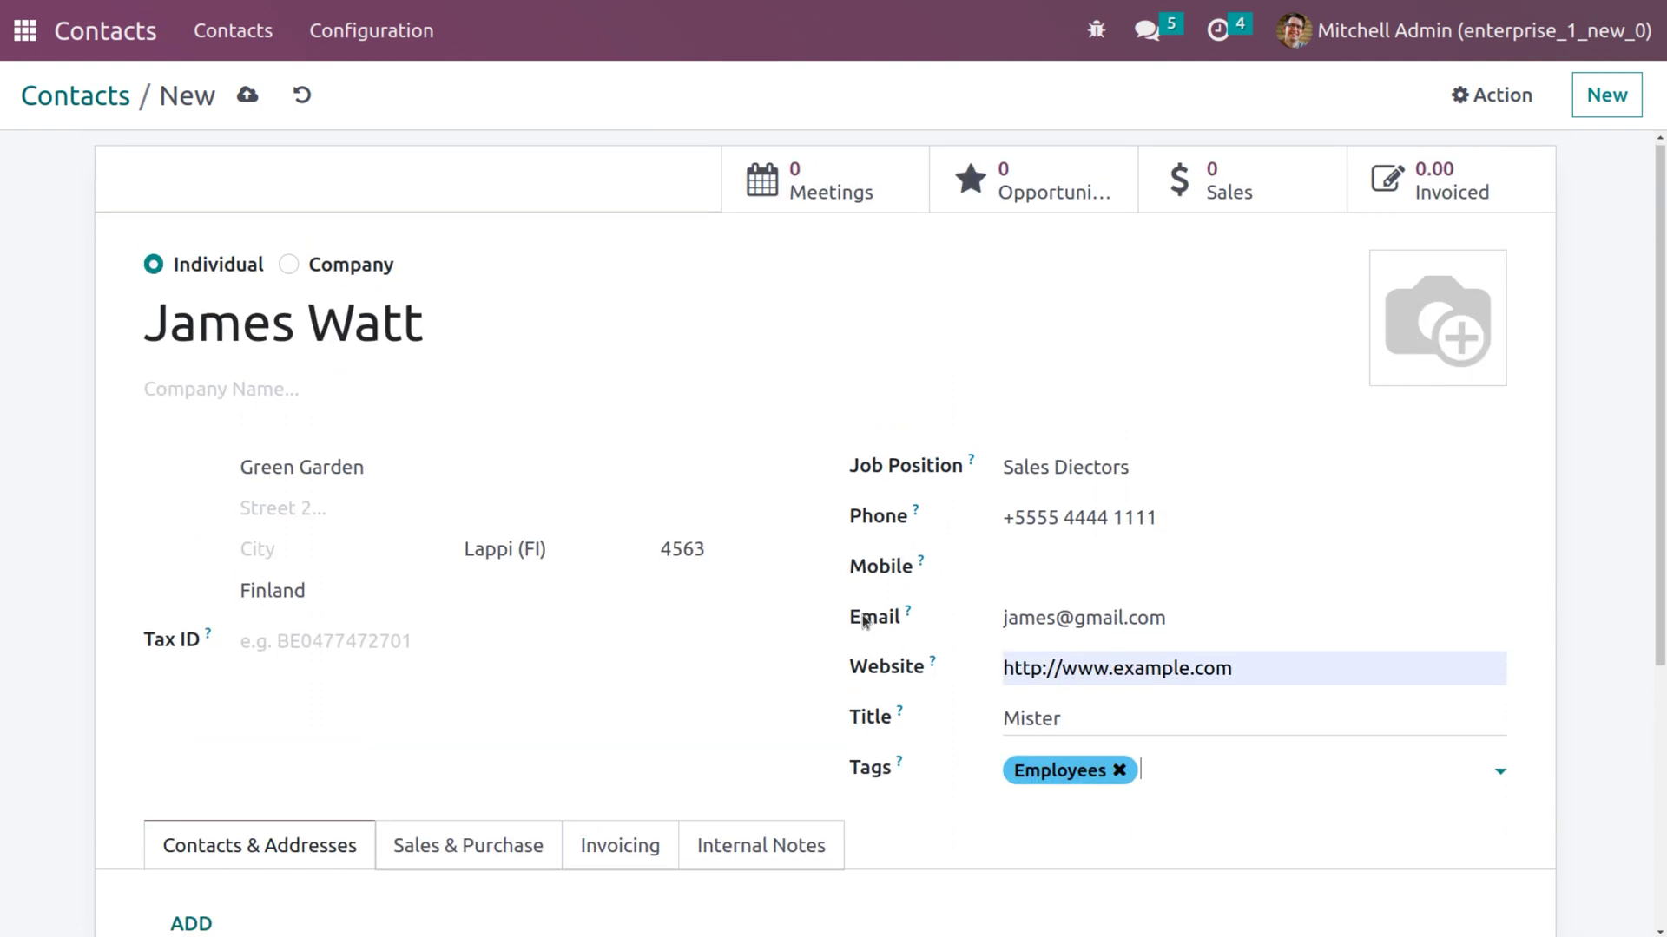
scroll(862, 614, down, 3)
scroll(863, 615, up, 2)
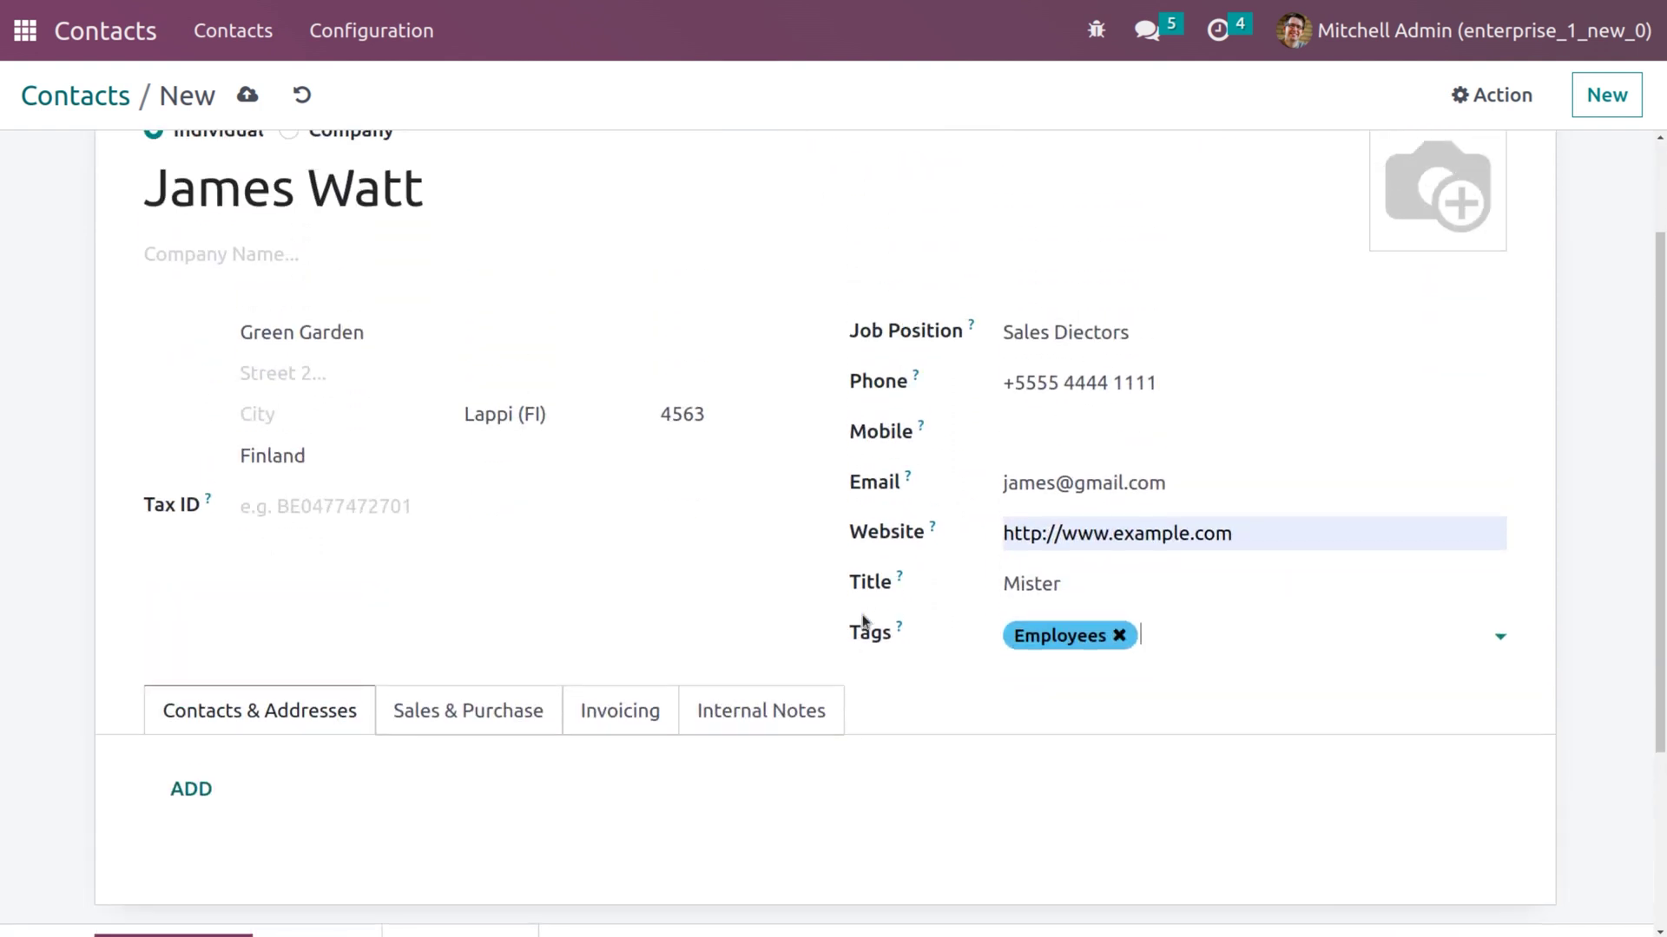
Save the new James Watt contact record
click(248, 95)
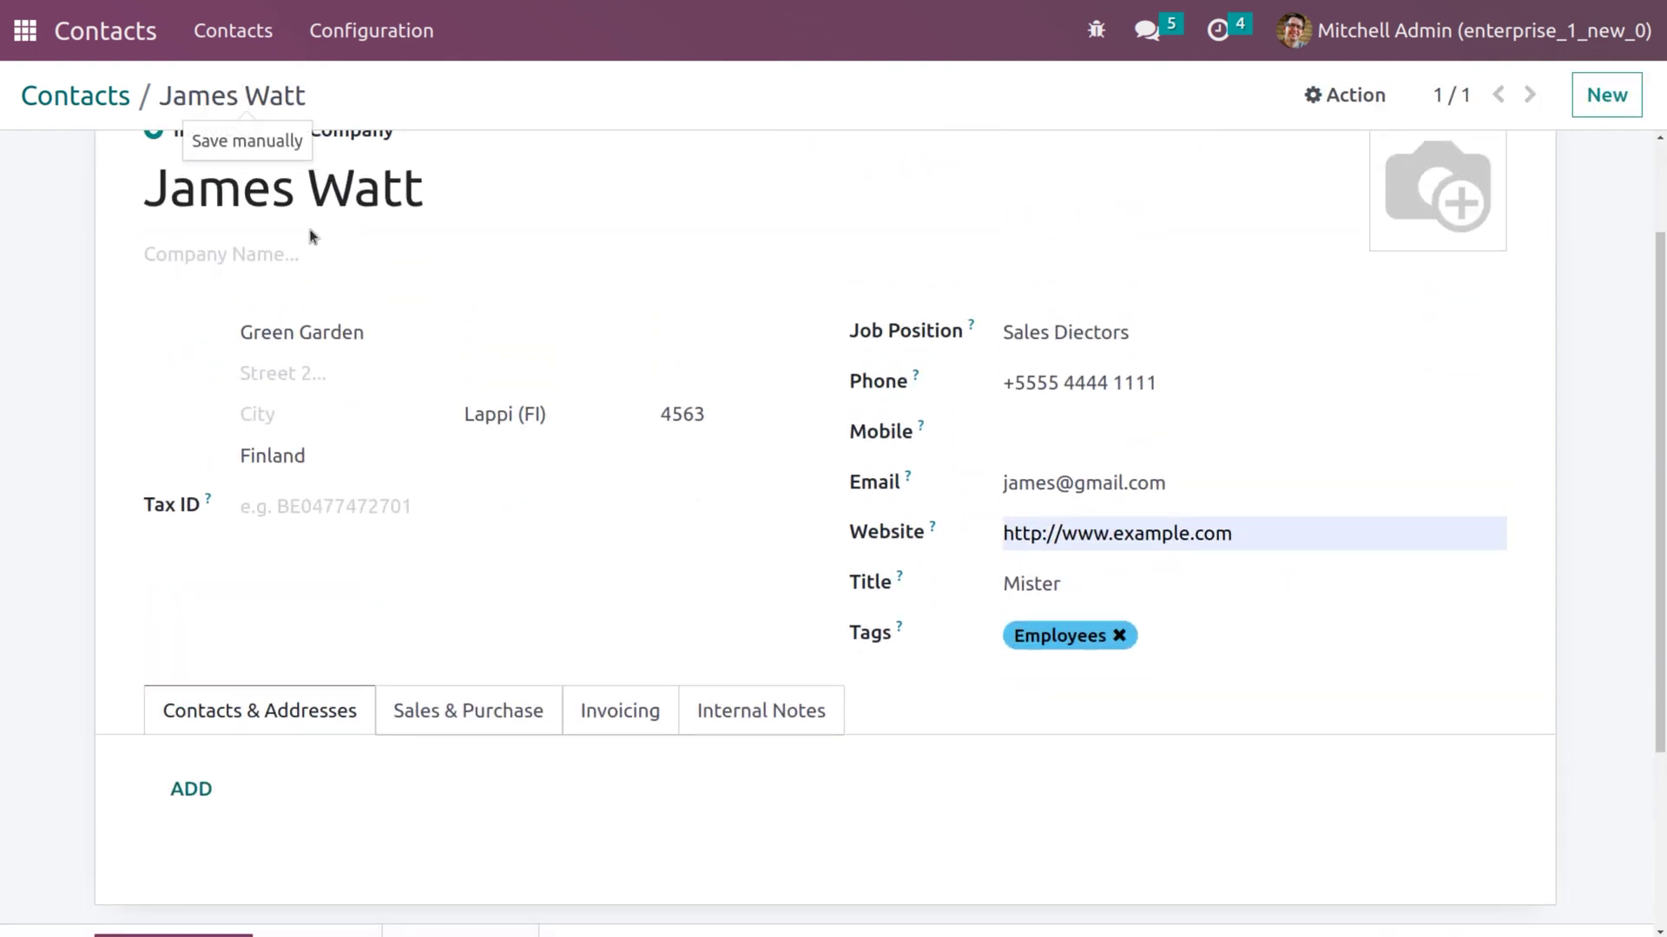
scroll(380, 305, up, 2)
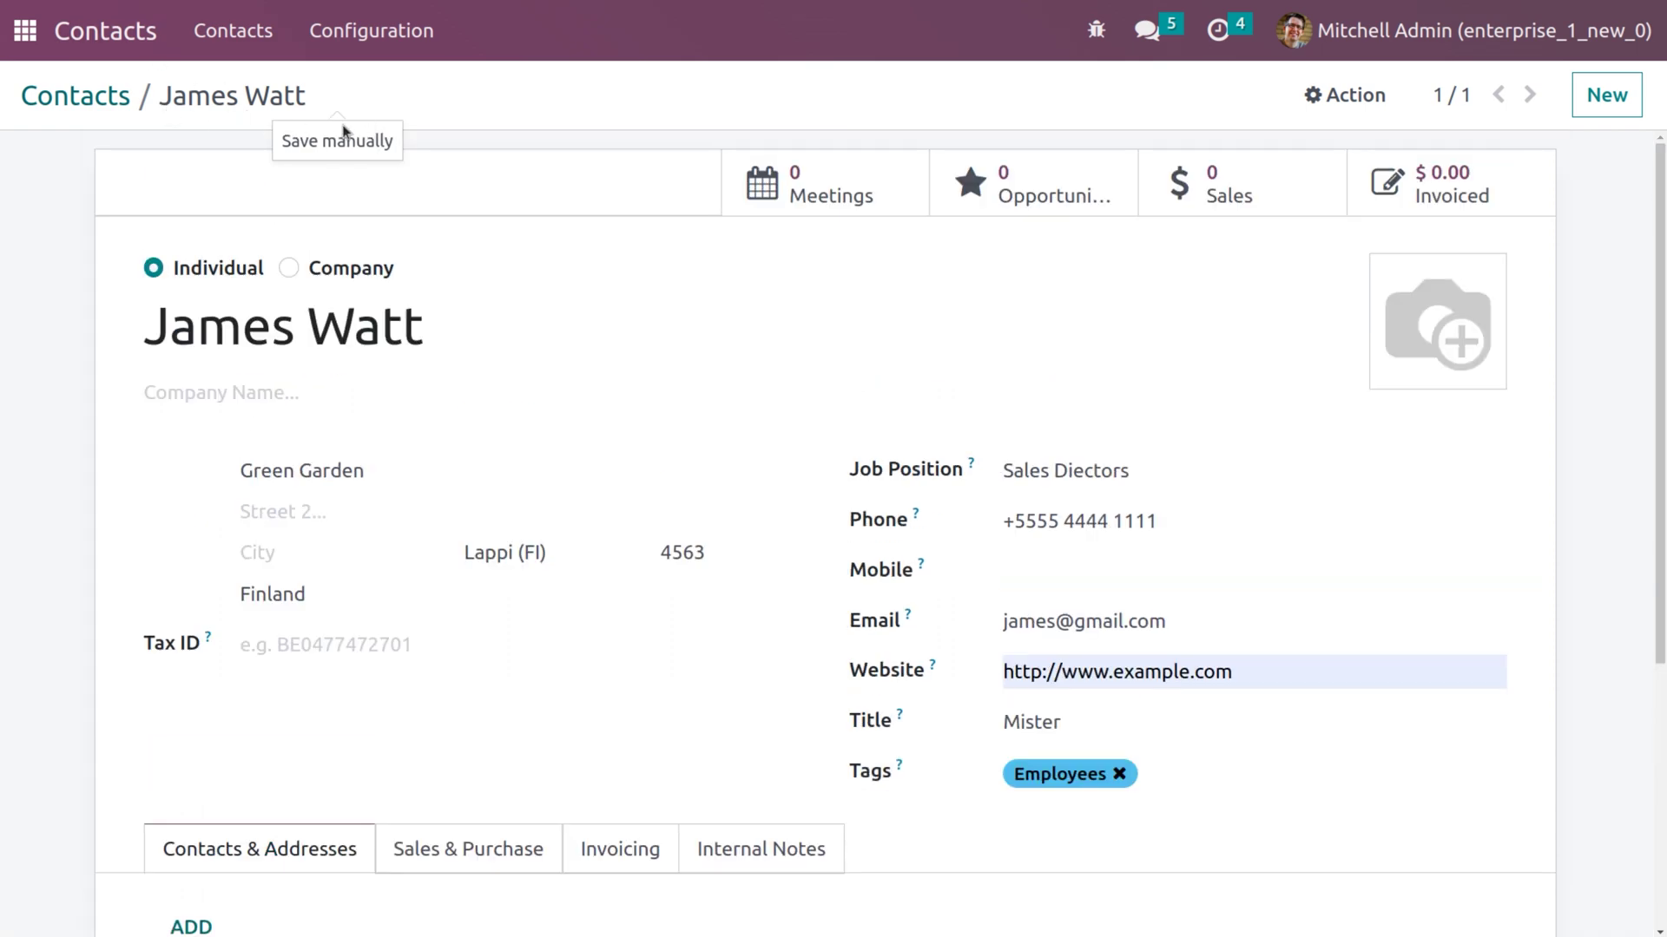
scroll(399, 625, down, 3)
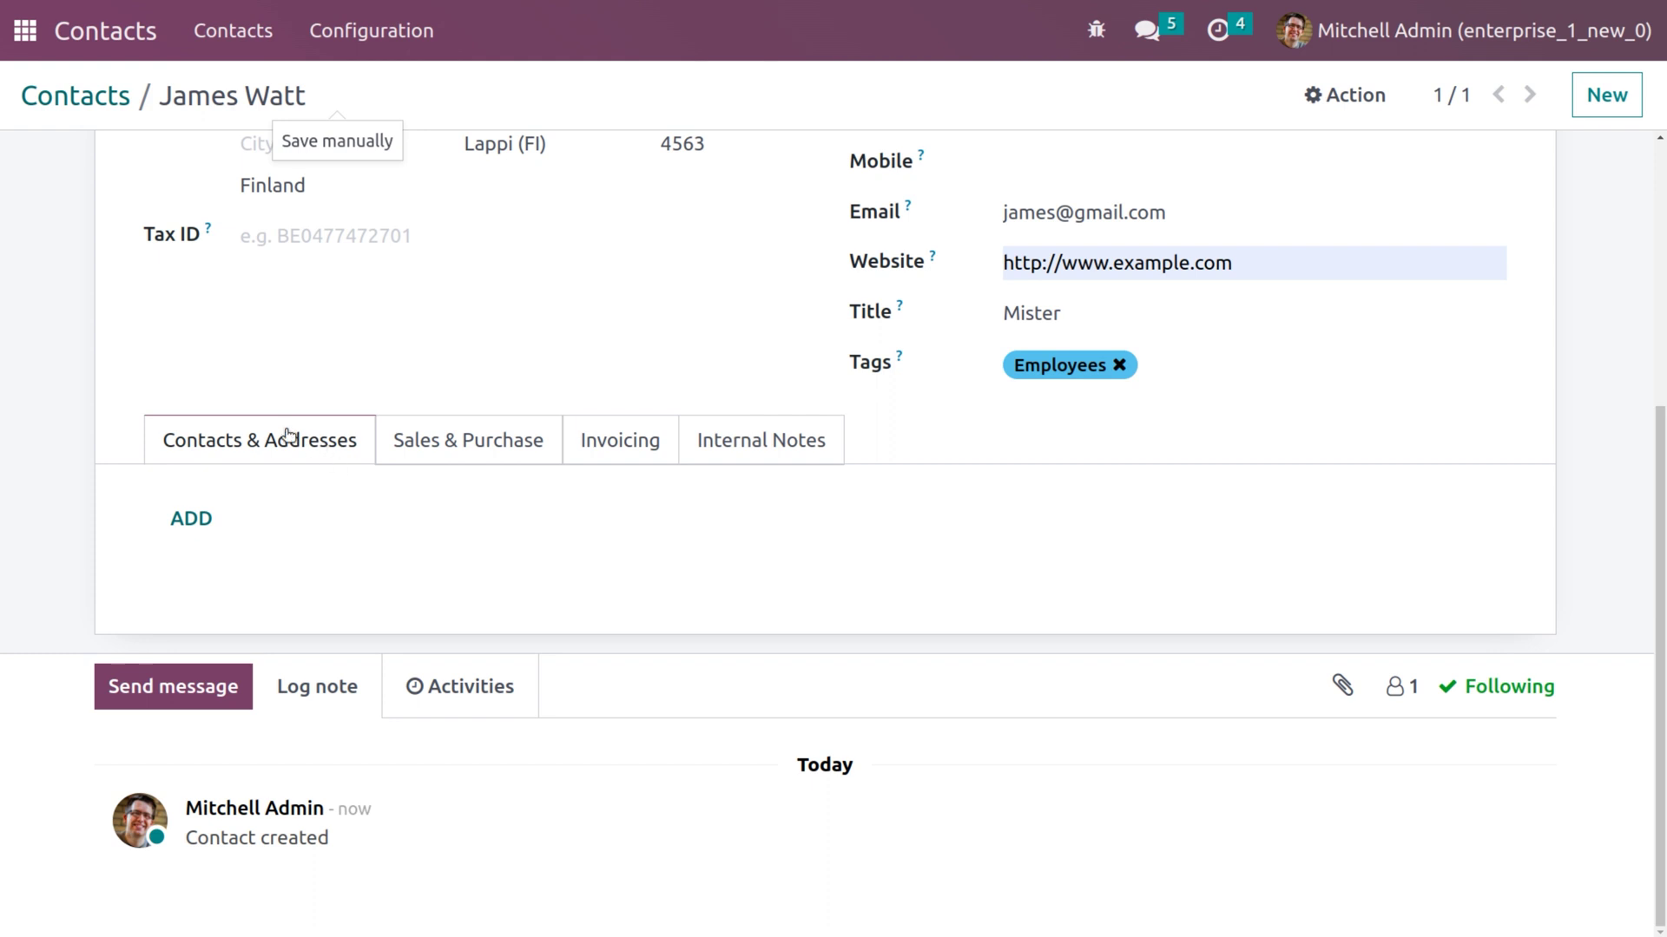
click(191, 518)
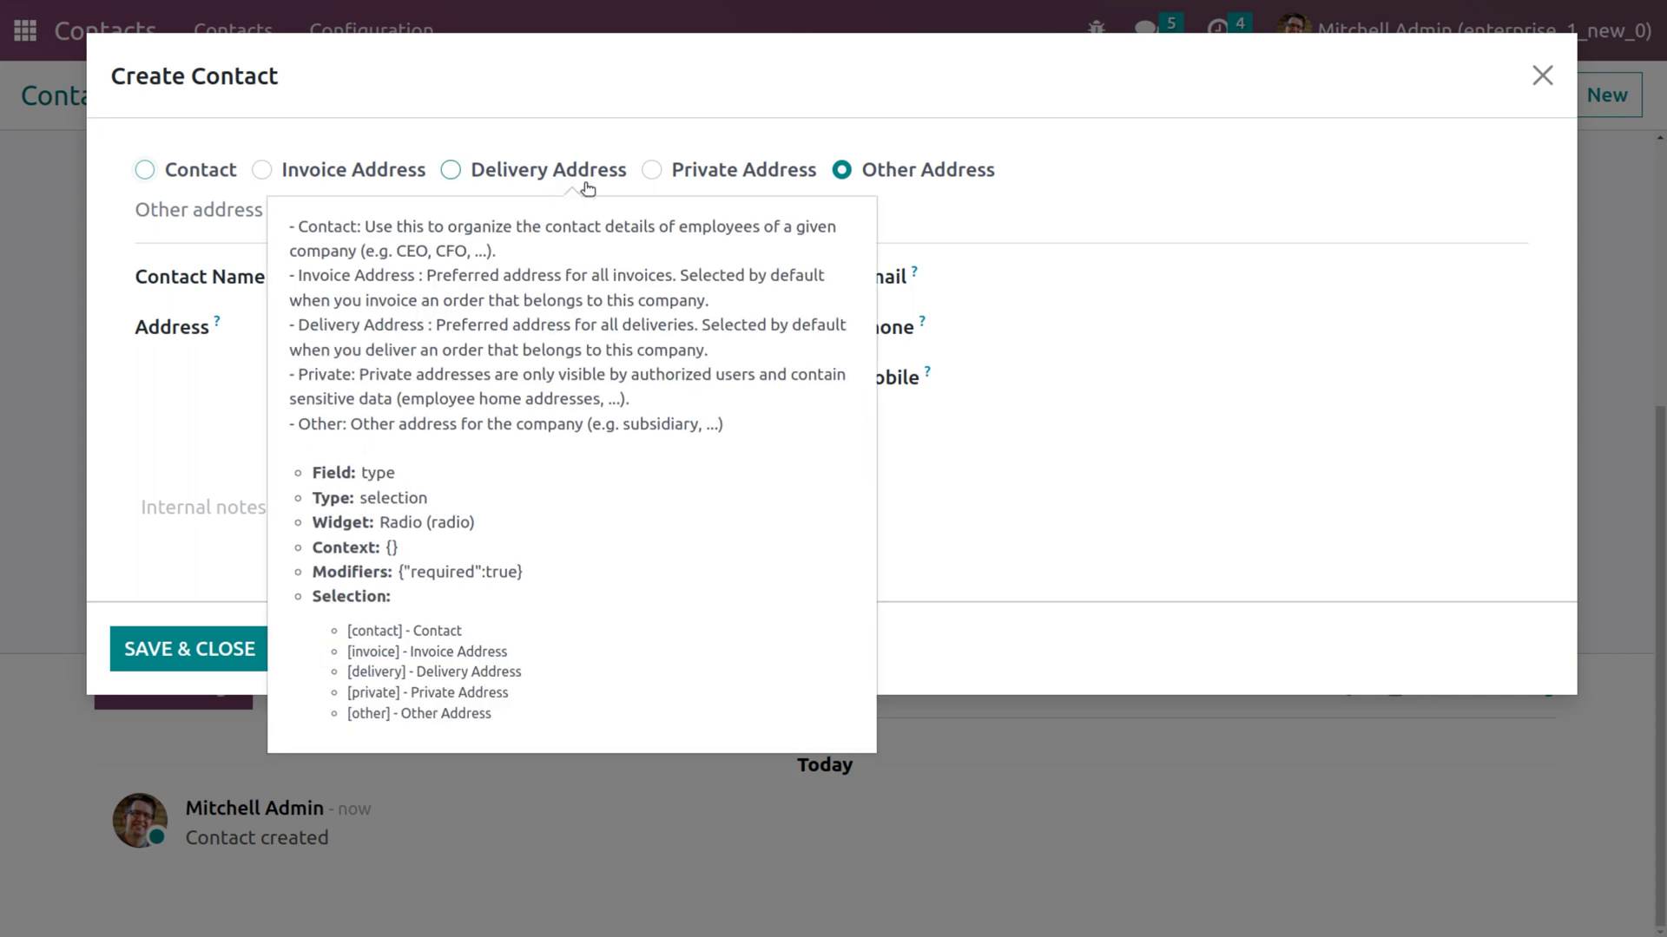
mouse_move(915, 169)
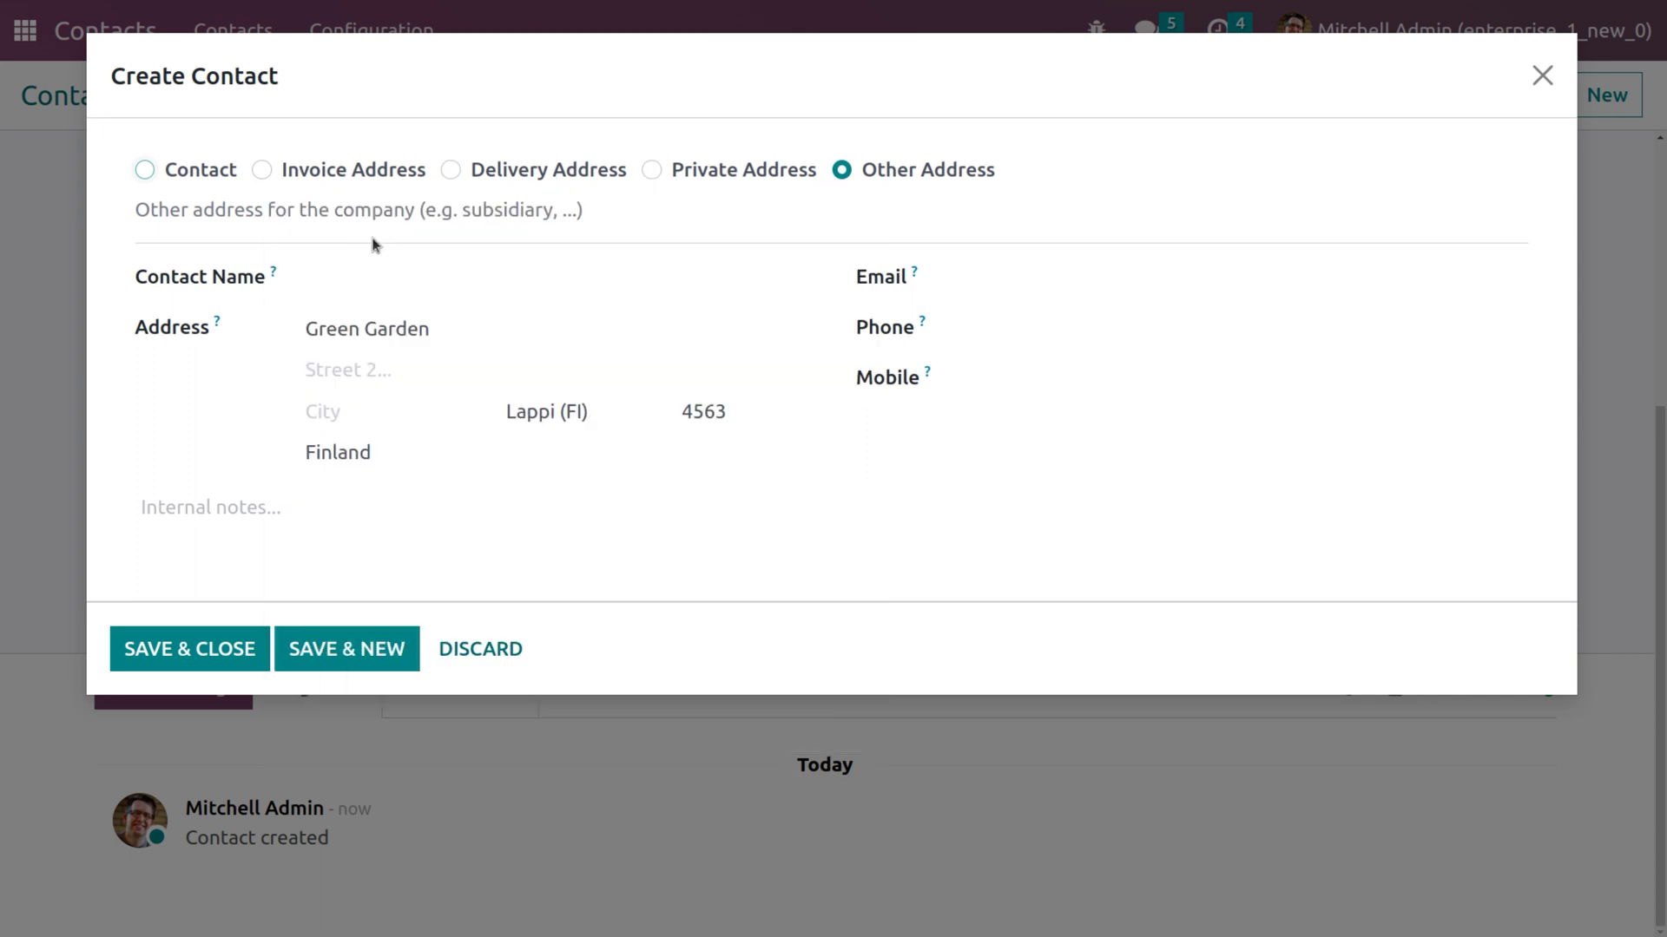
click(261, 169)
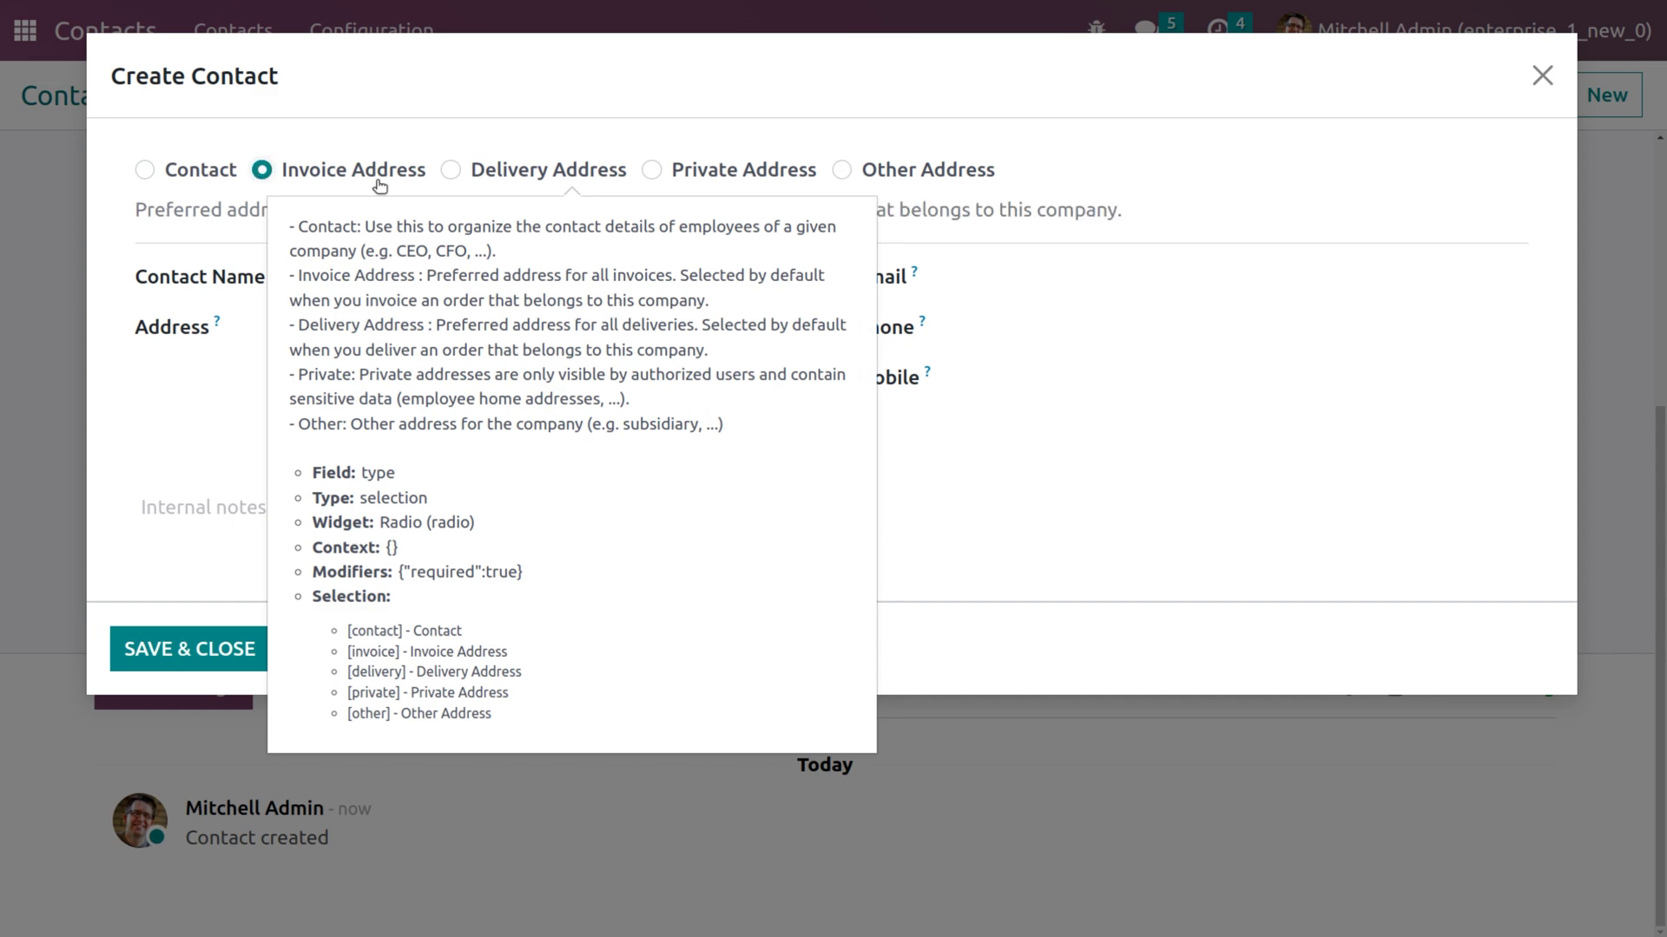
click(372, 273)
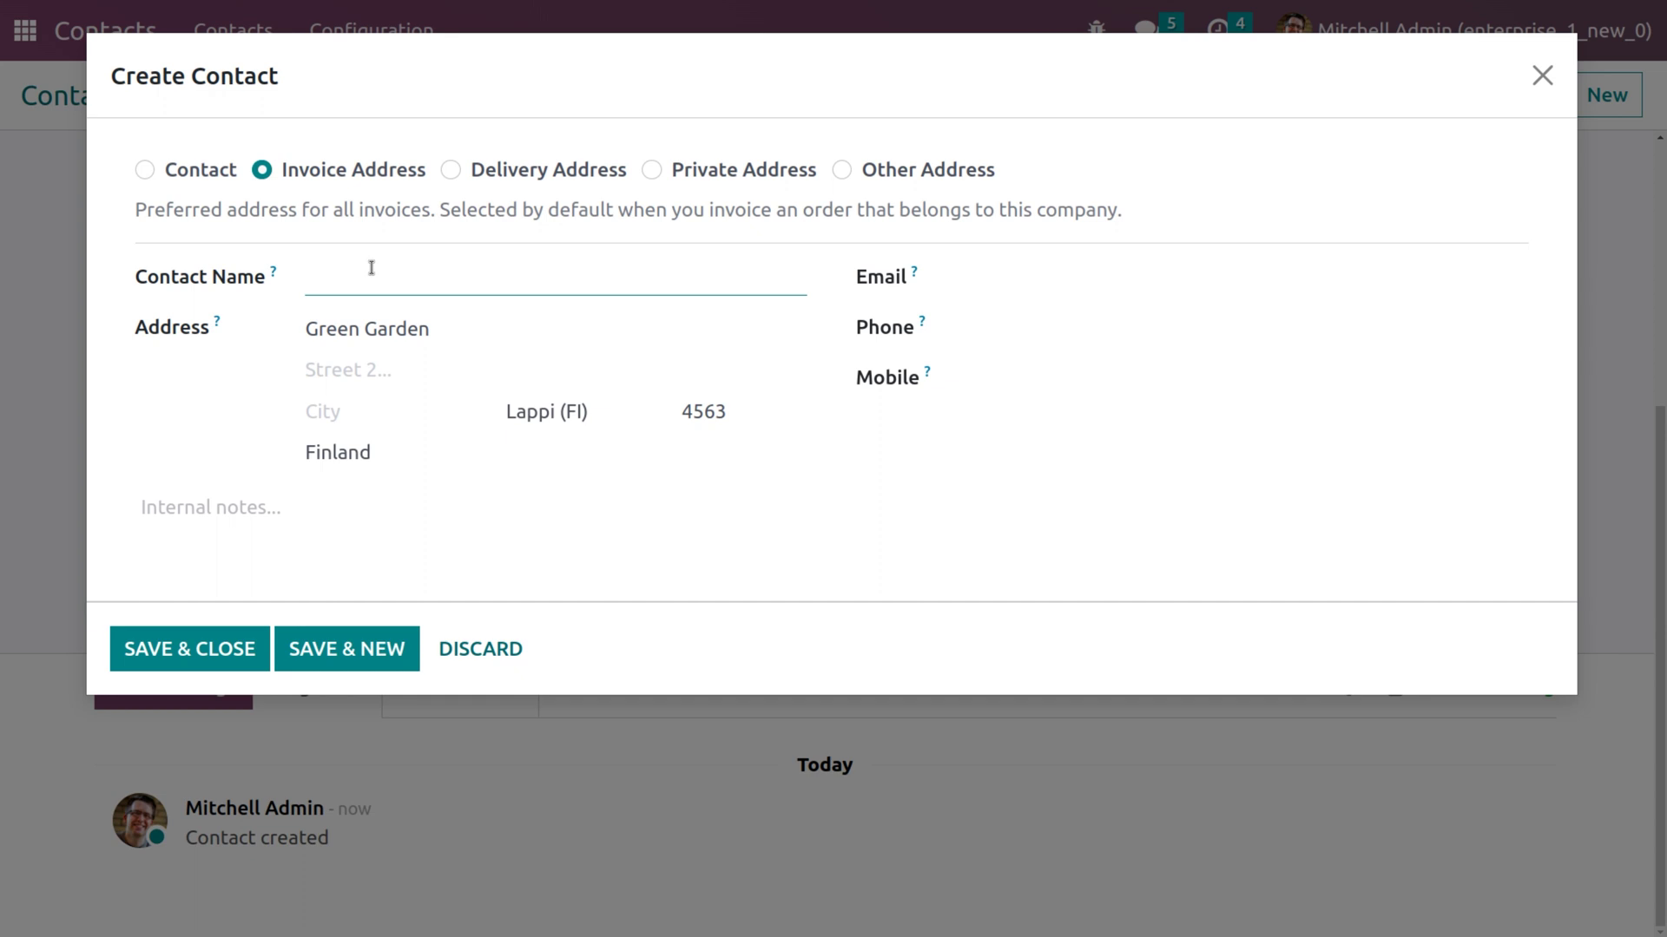
text(A)
text(LLEN)
key(BackSpace)
key(BackSpace)
key(BackSpace)
key(BackSpace)
text(len M)
text(usk)
click(1055, 279)
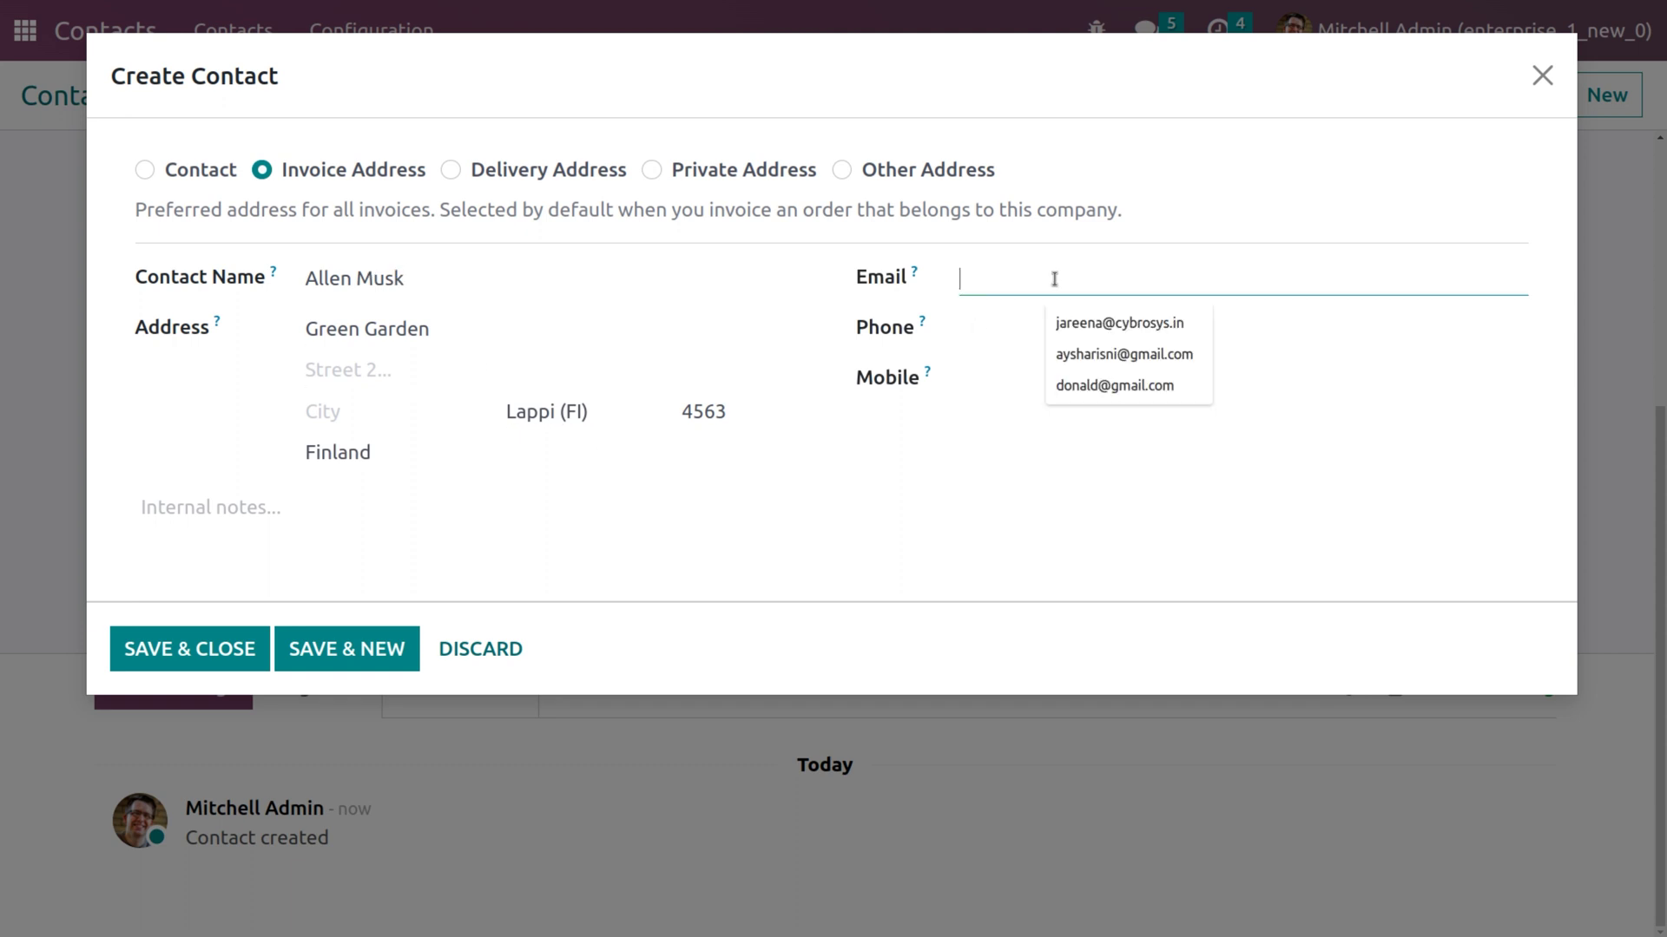
text(A)
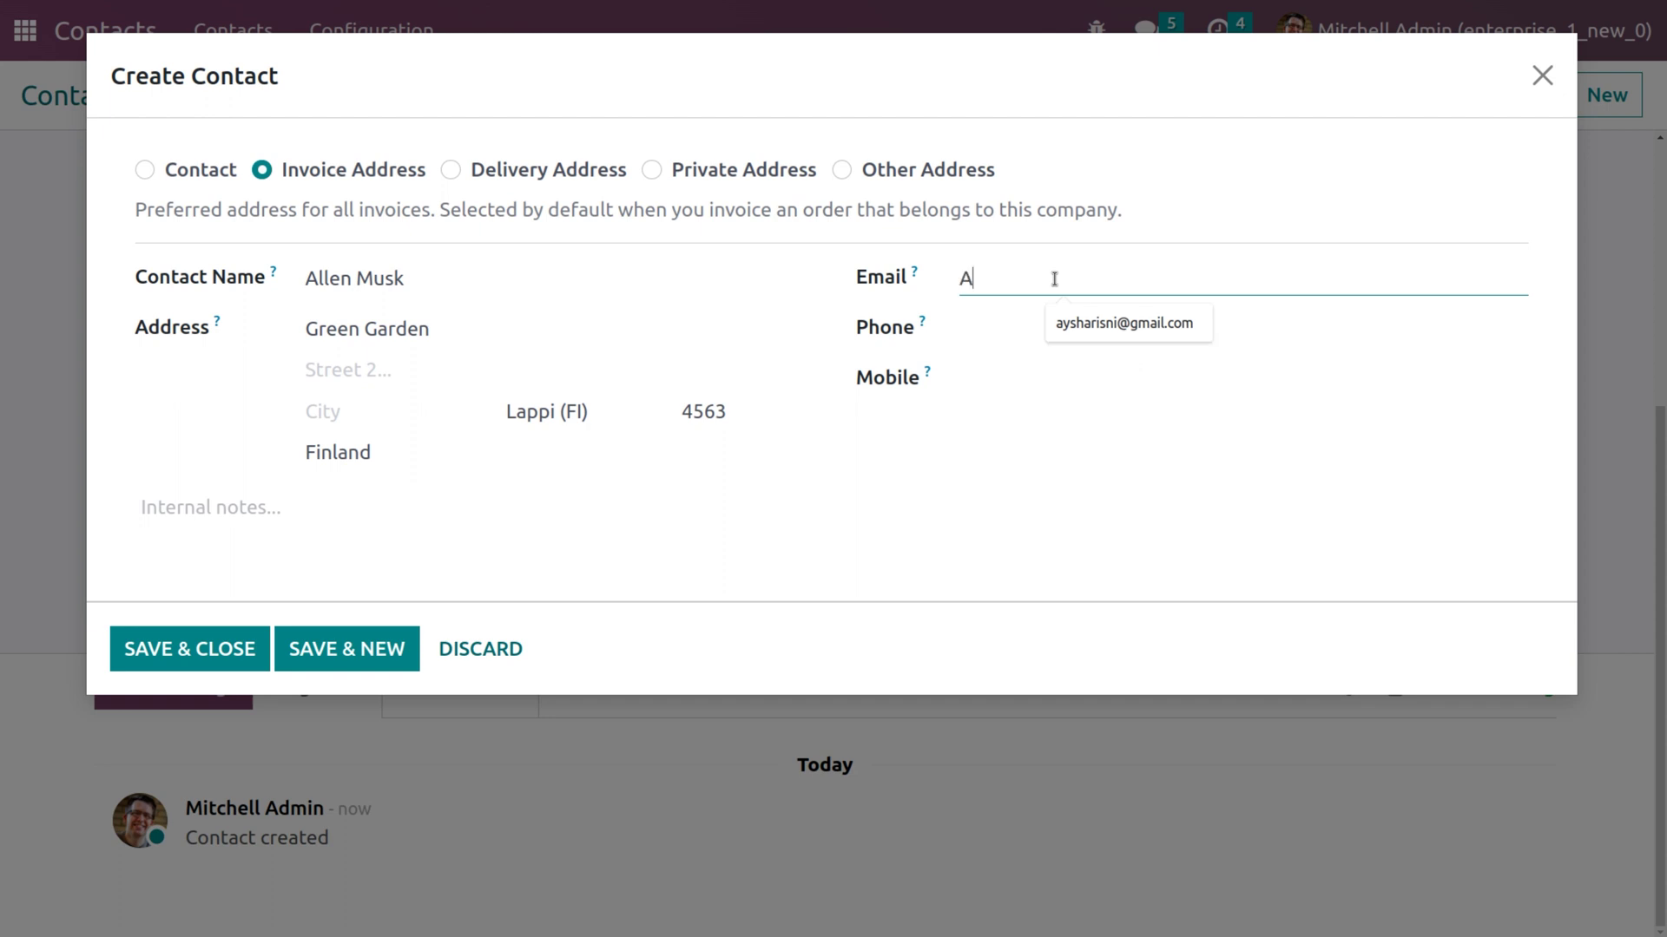
key(BackSpace)
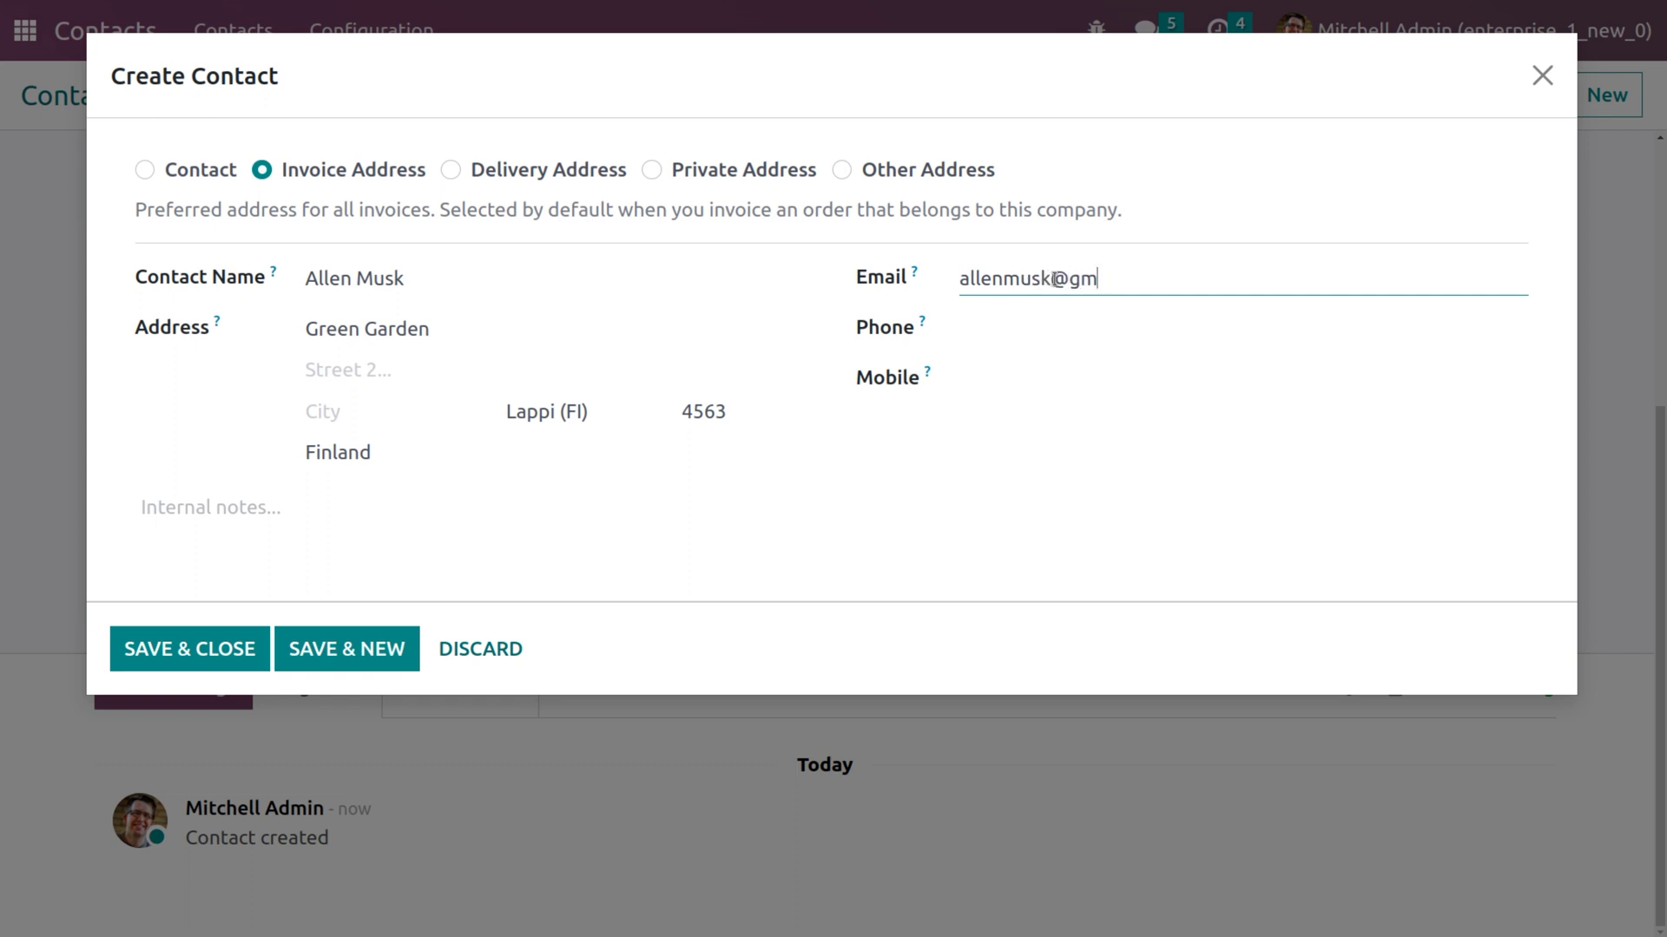
click(1061, 338)
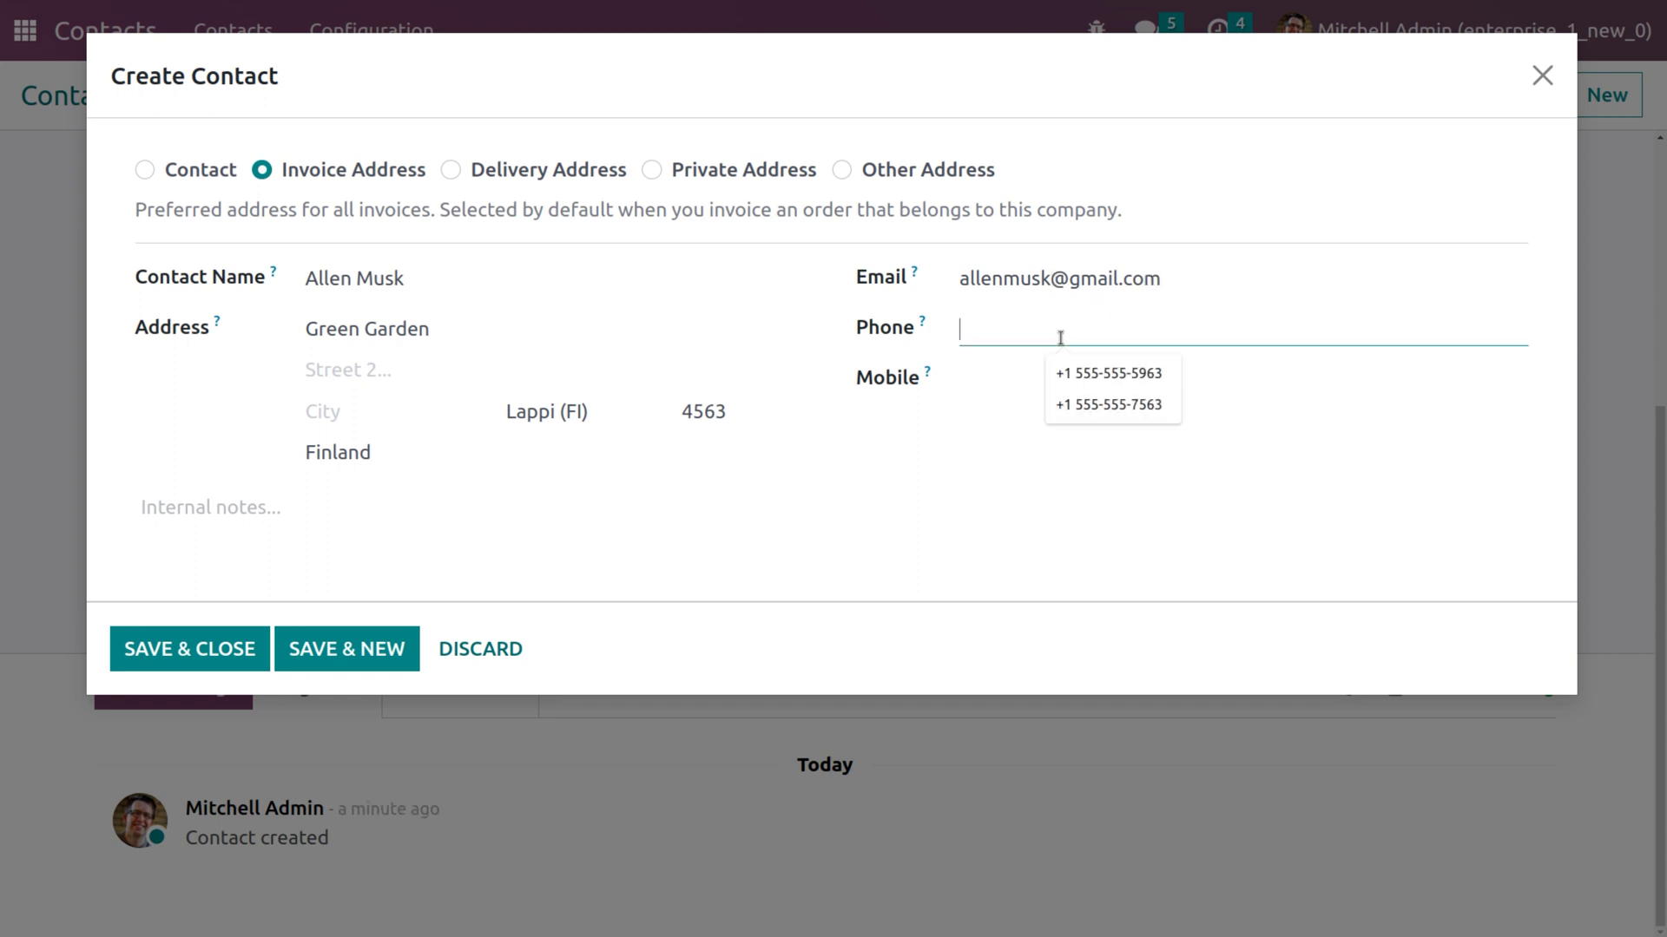
text(+1111)
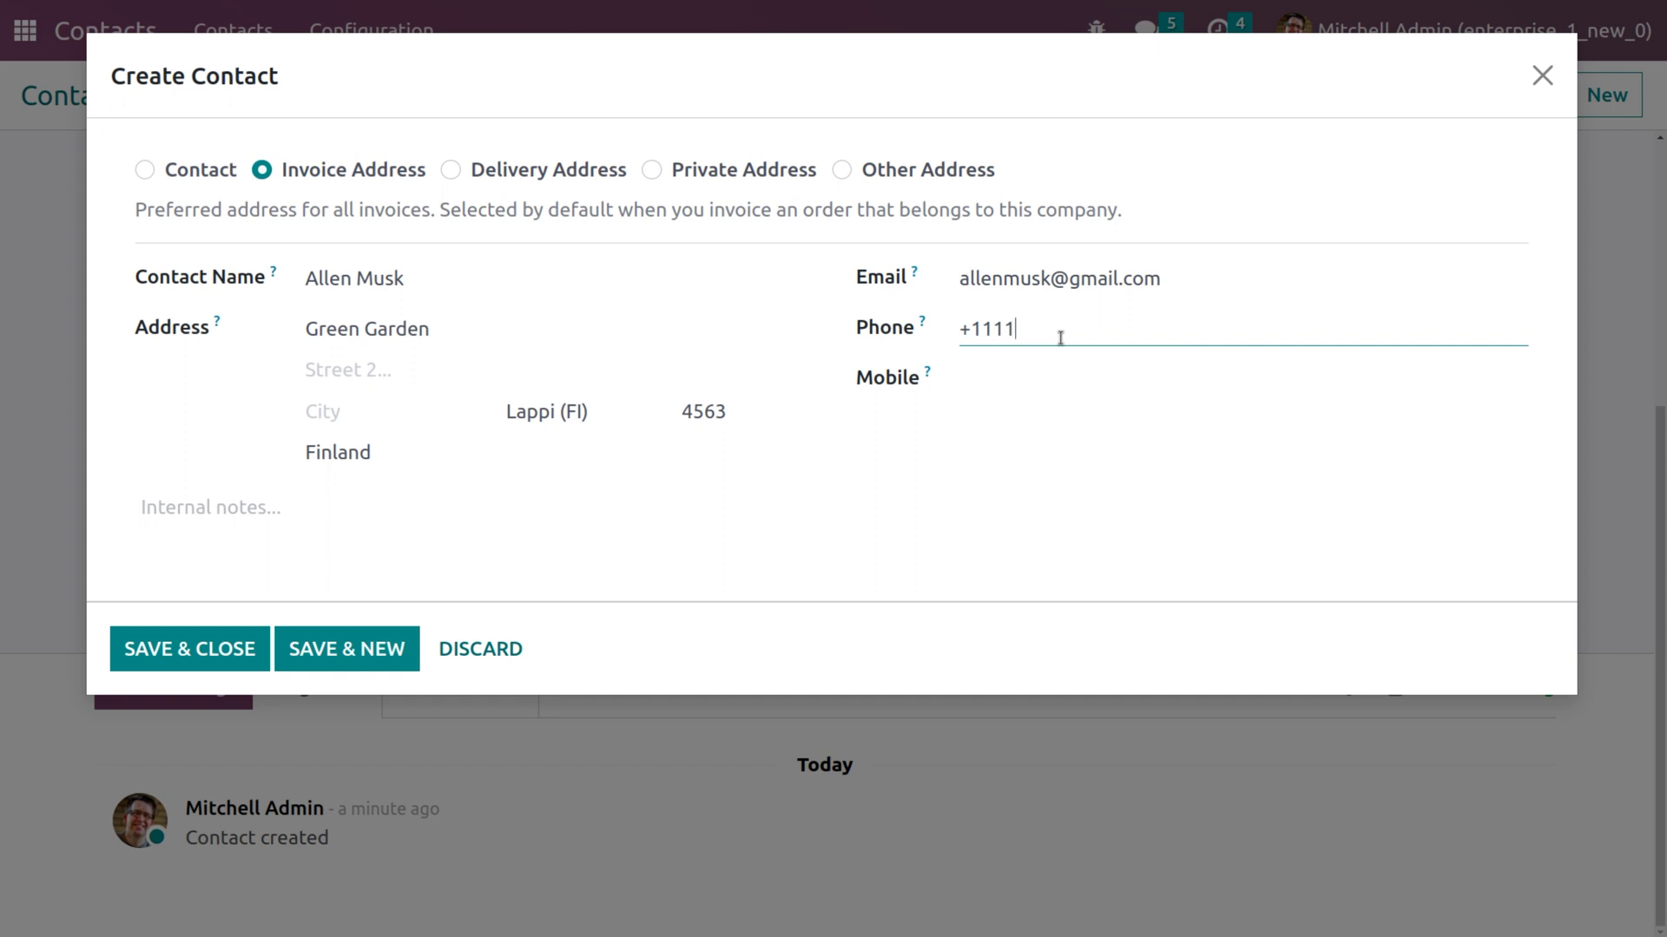
text( 555)
text(5 4444)
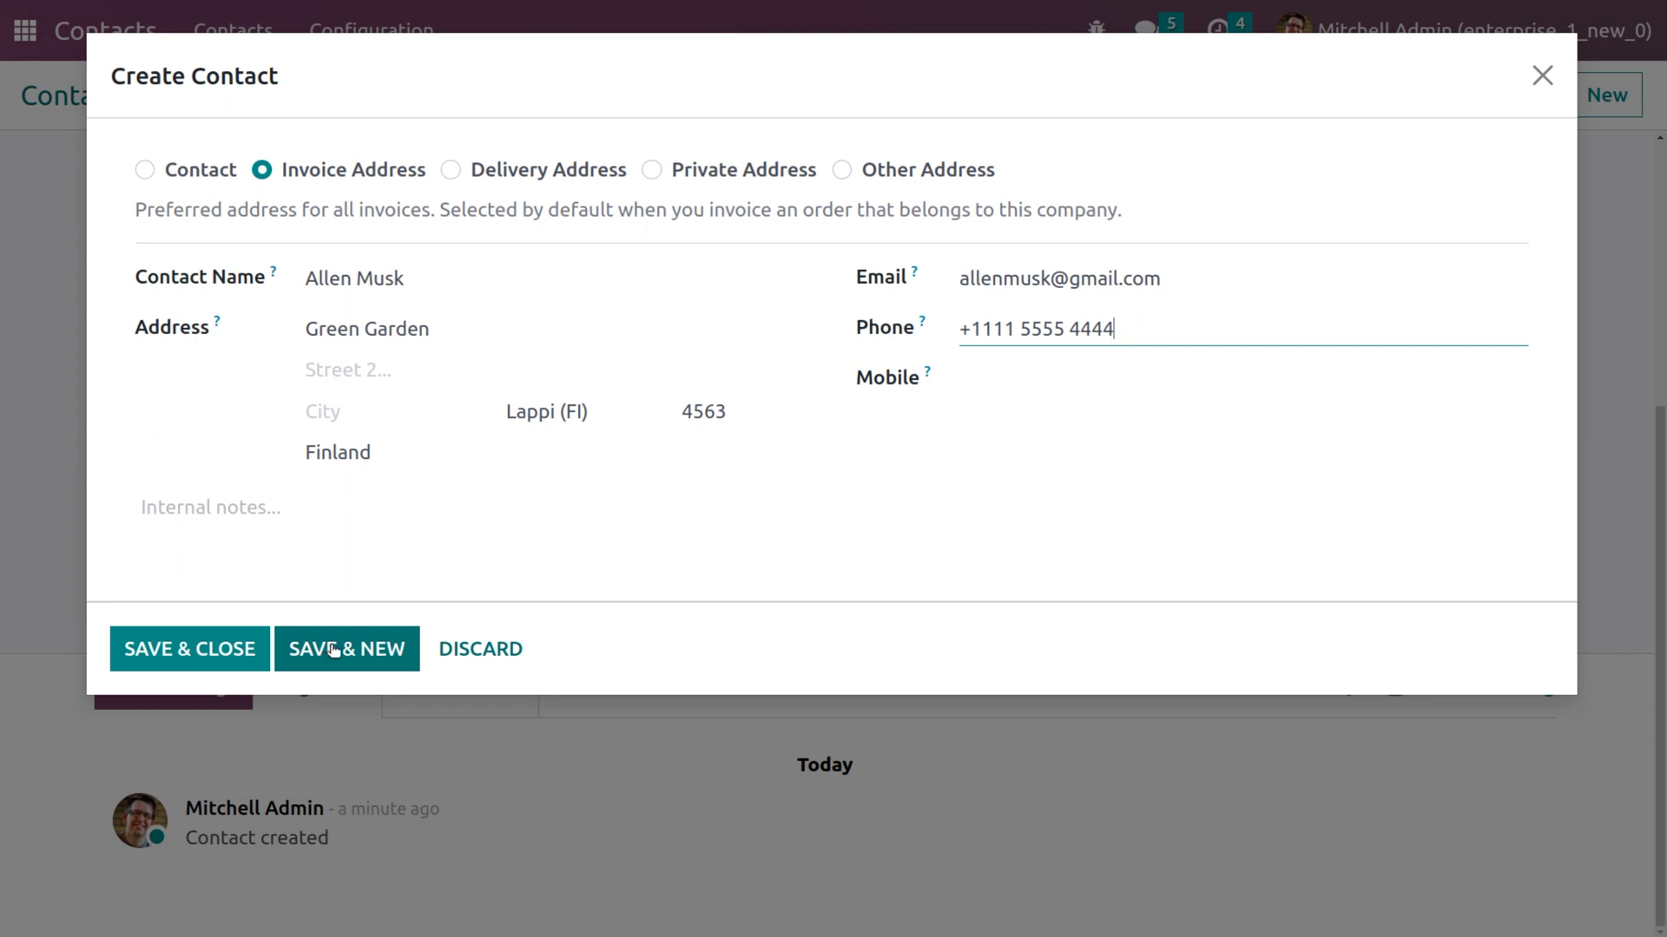
click(334, 652)
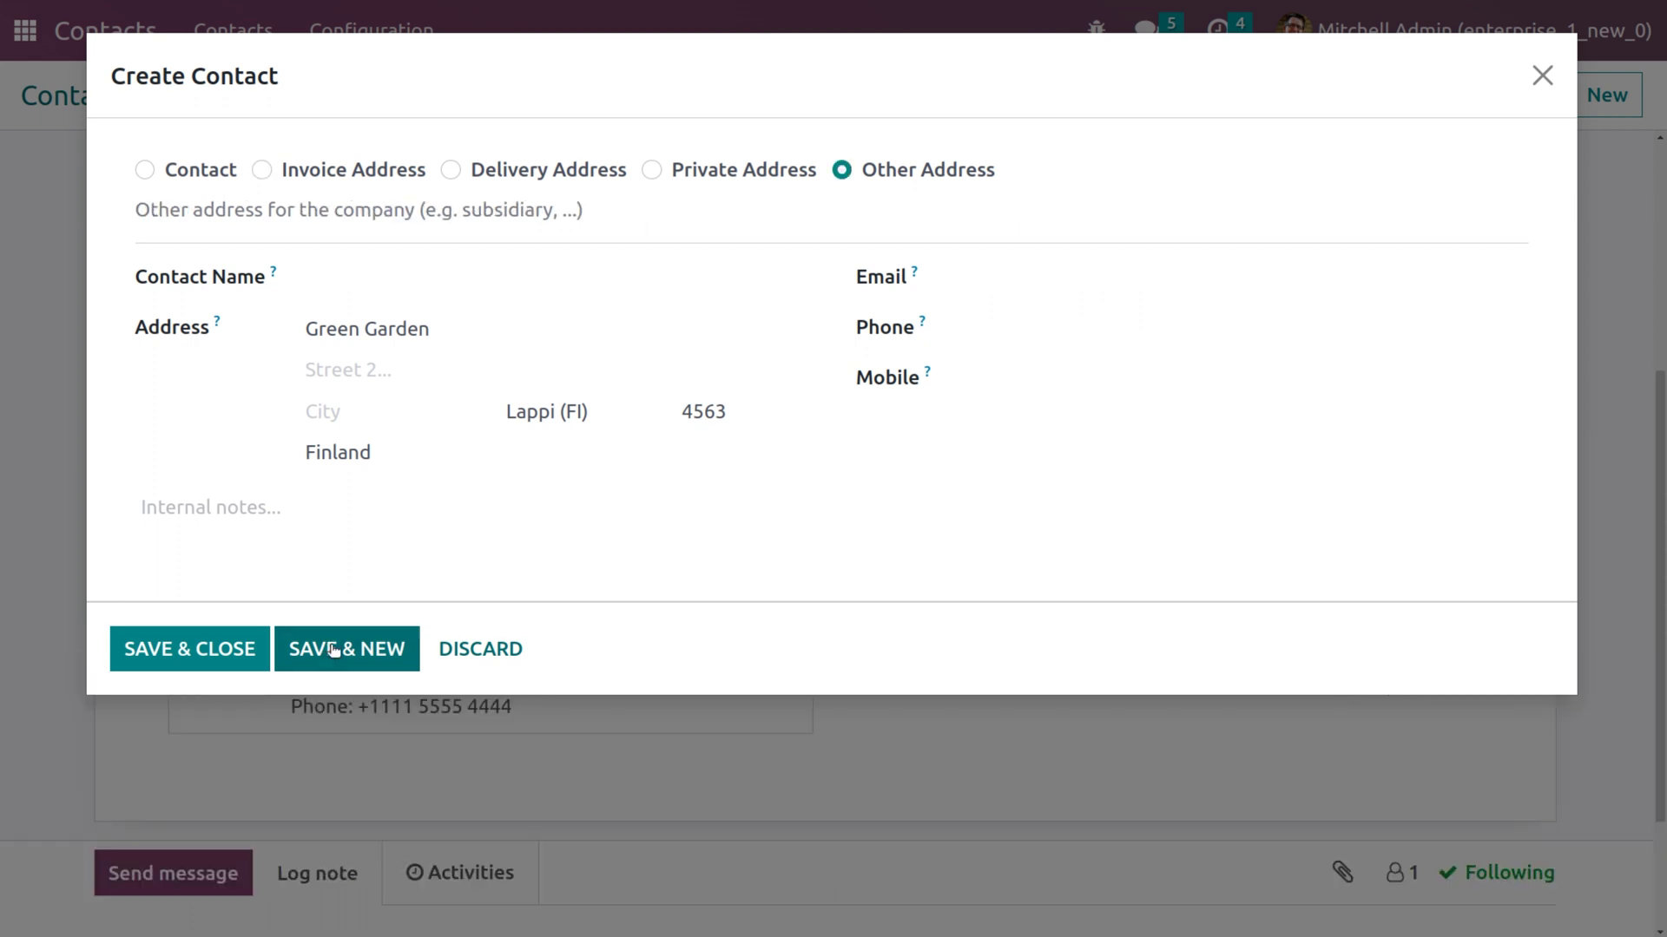
click(451, 169)
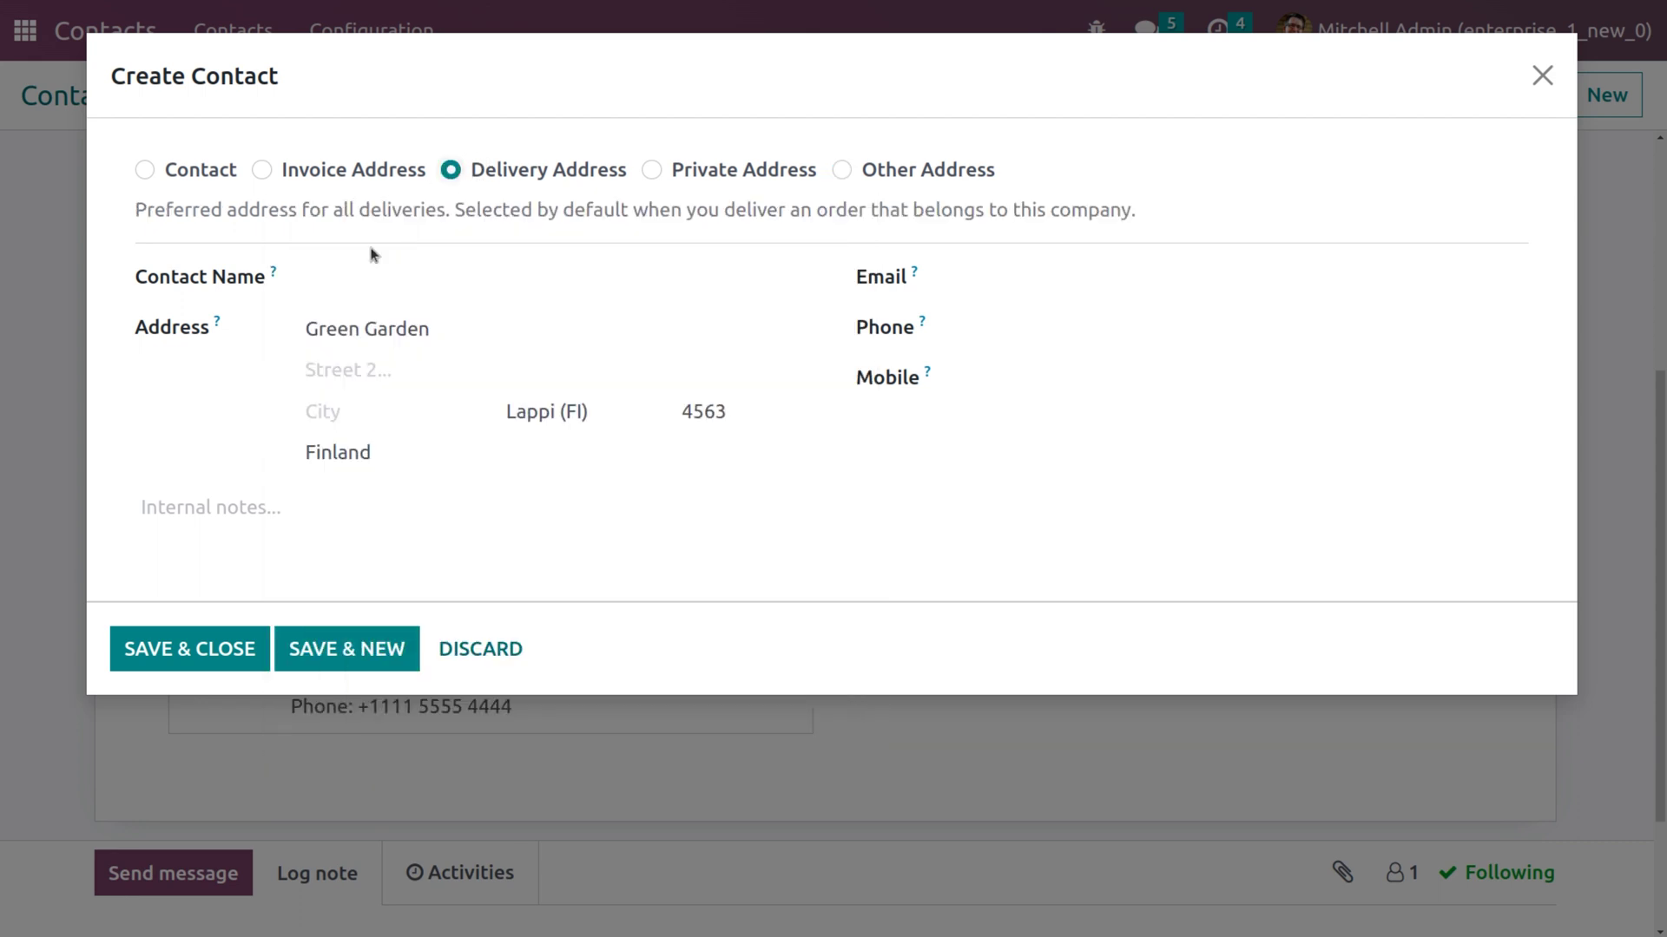
click(358, 285)
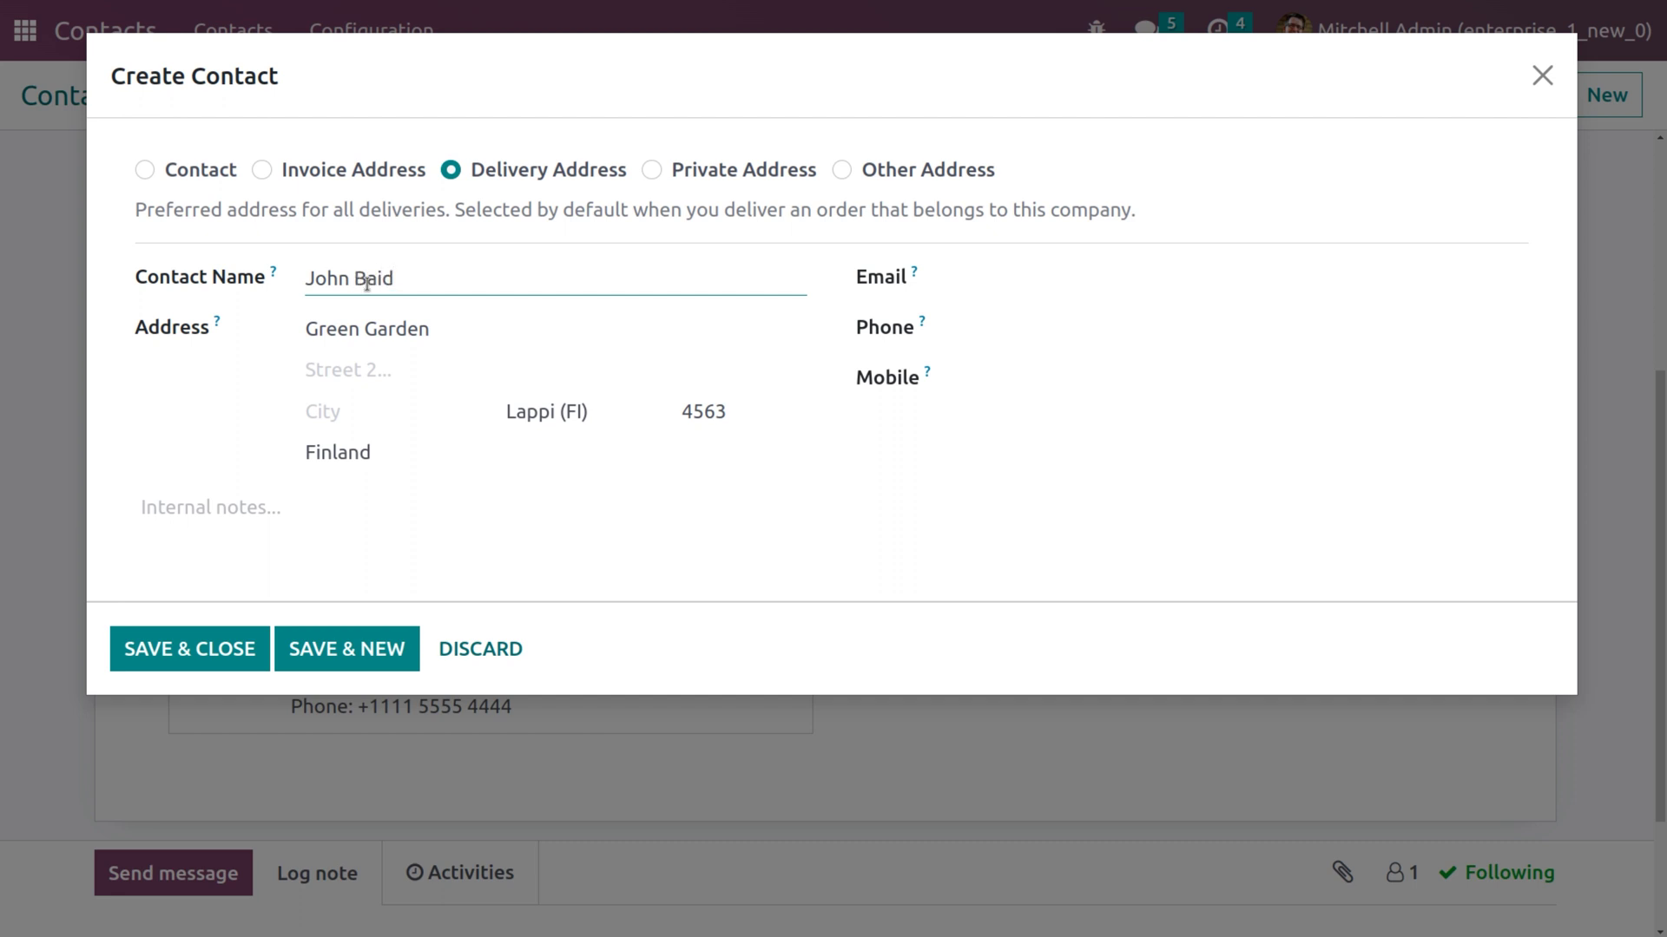
click(1002, 282)
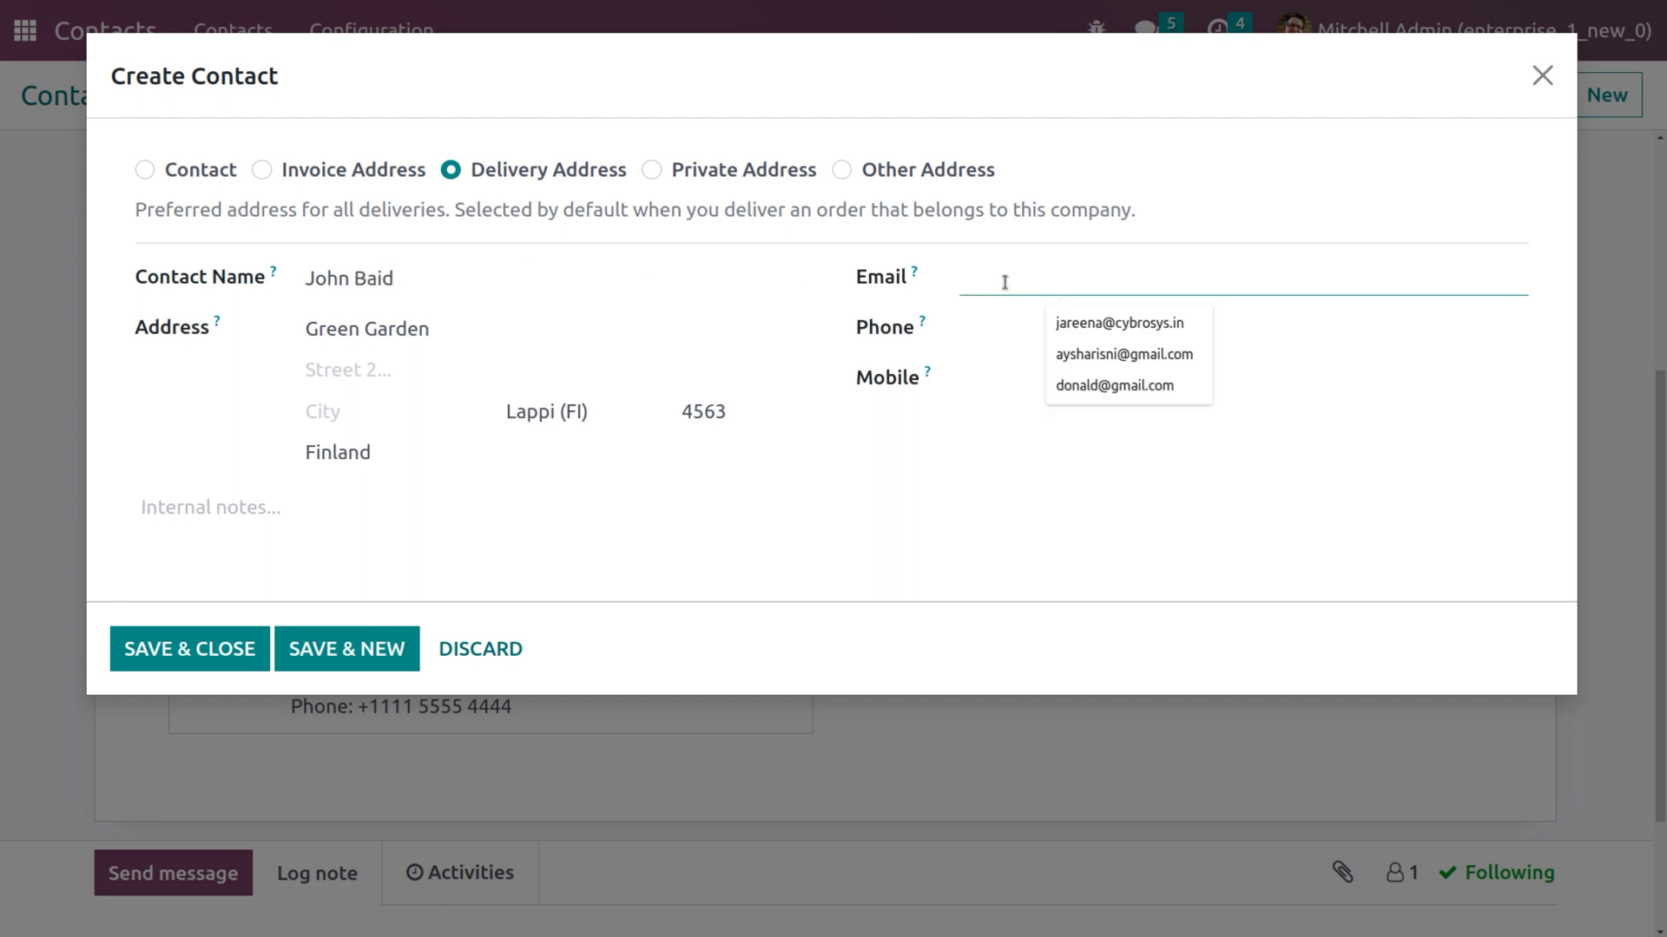
text(j)
key(BackSpace)
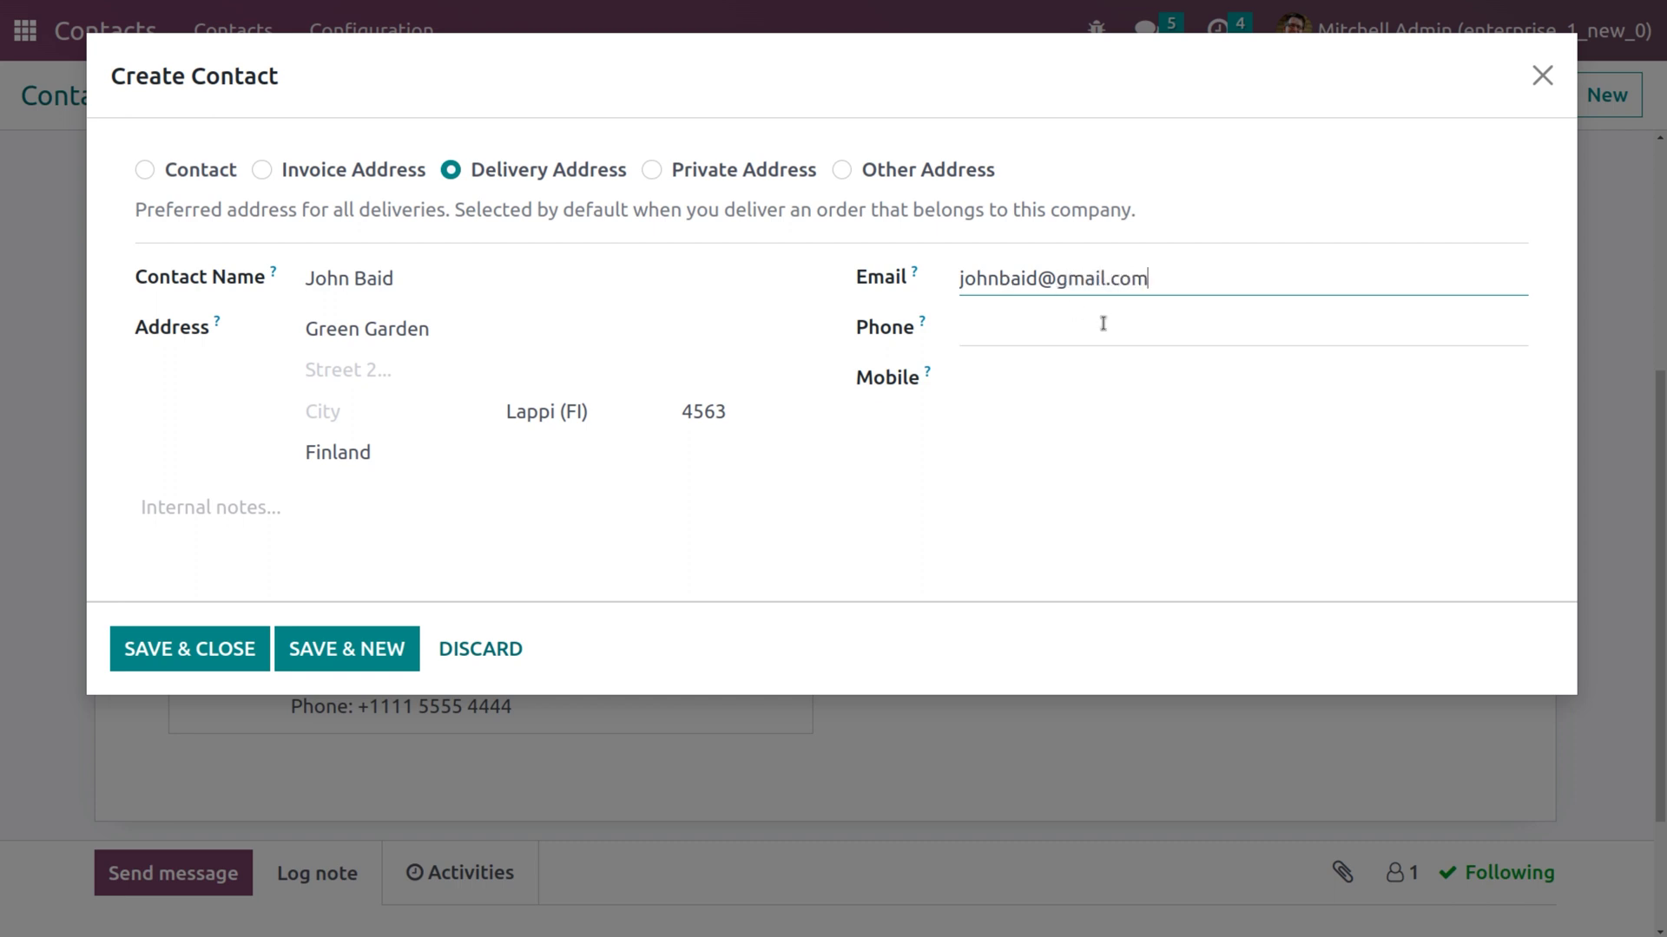
click(1103, 323)
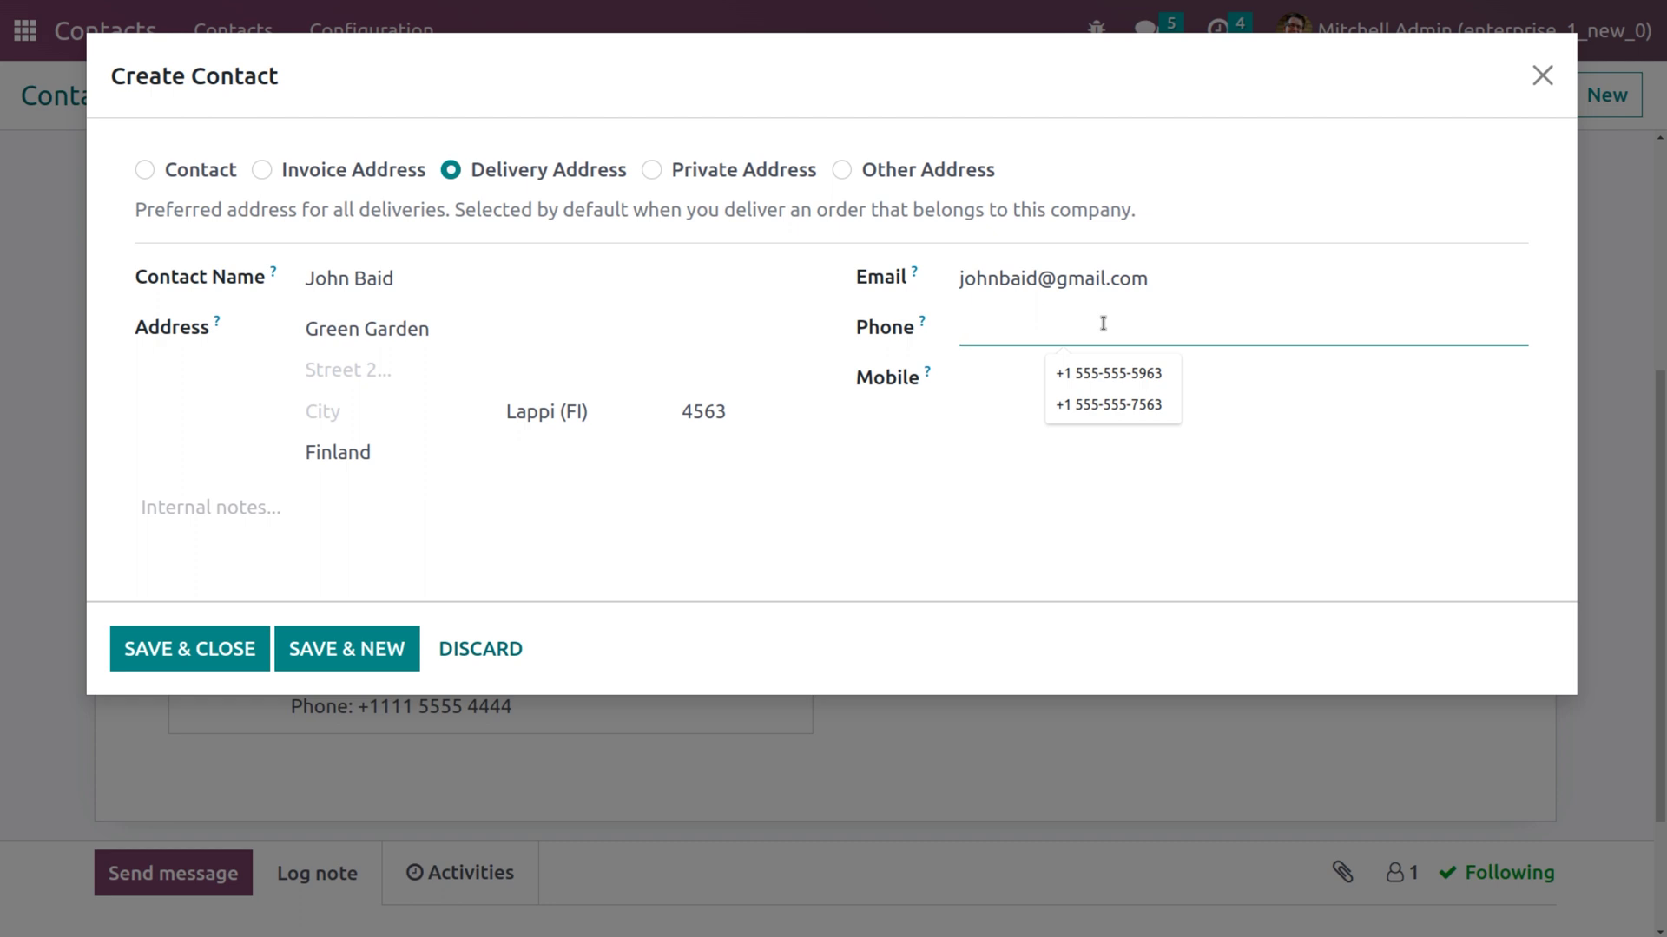
text(+55)
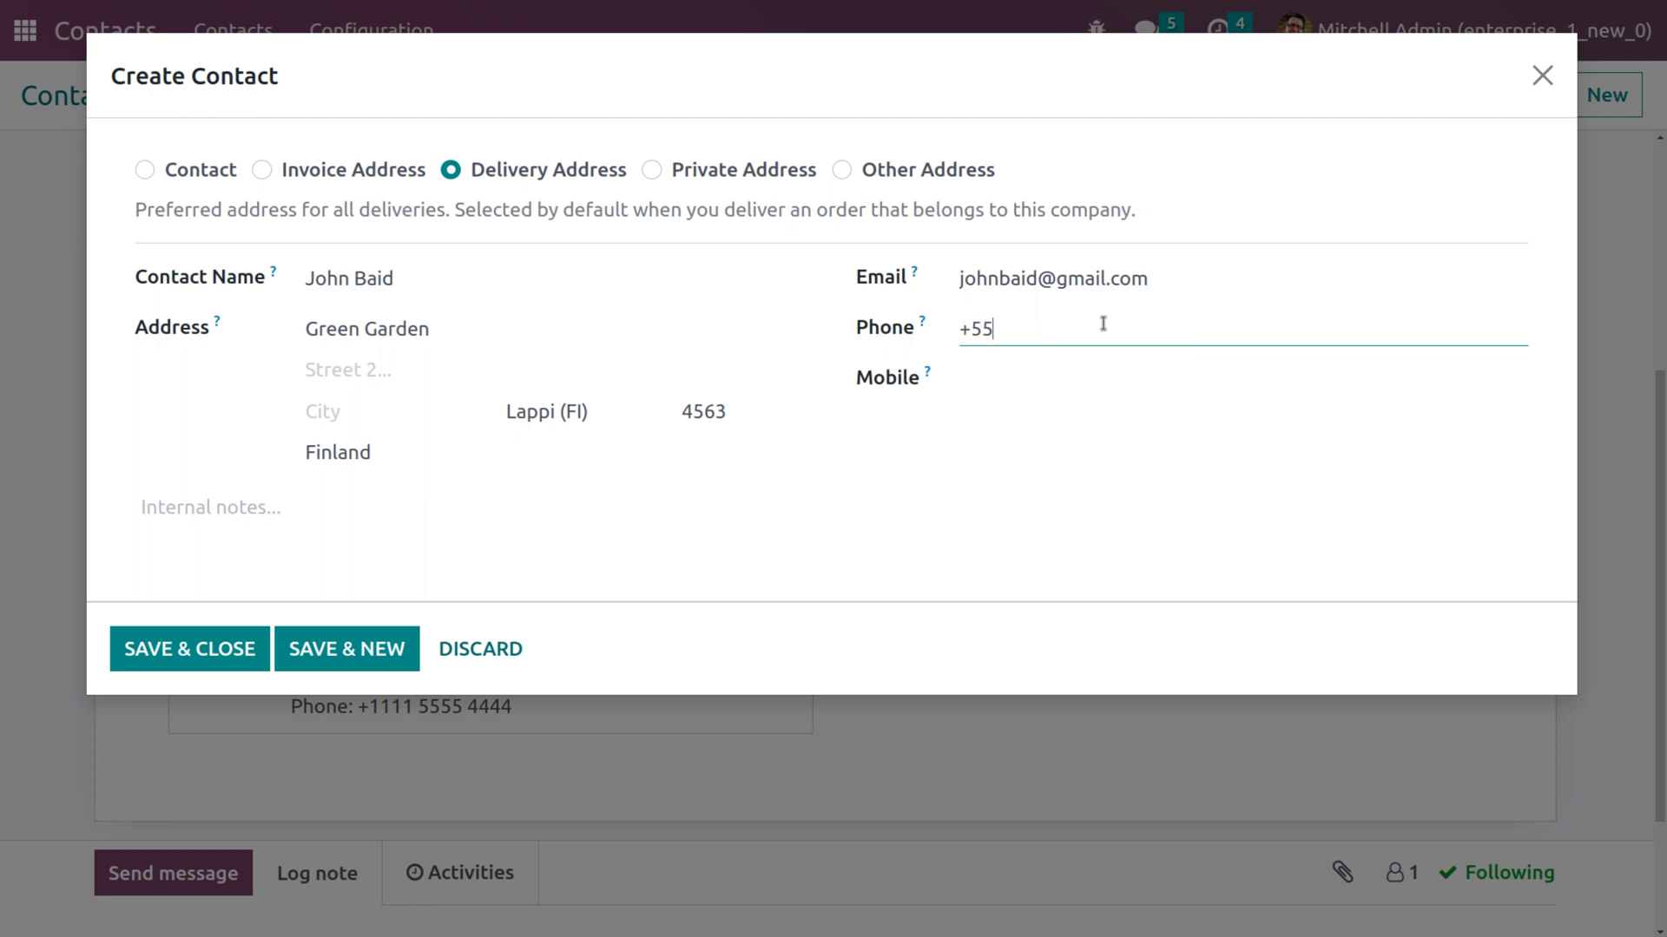
text(66n)
key(BackSpace)
text(9999 )
text(7777)
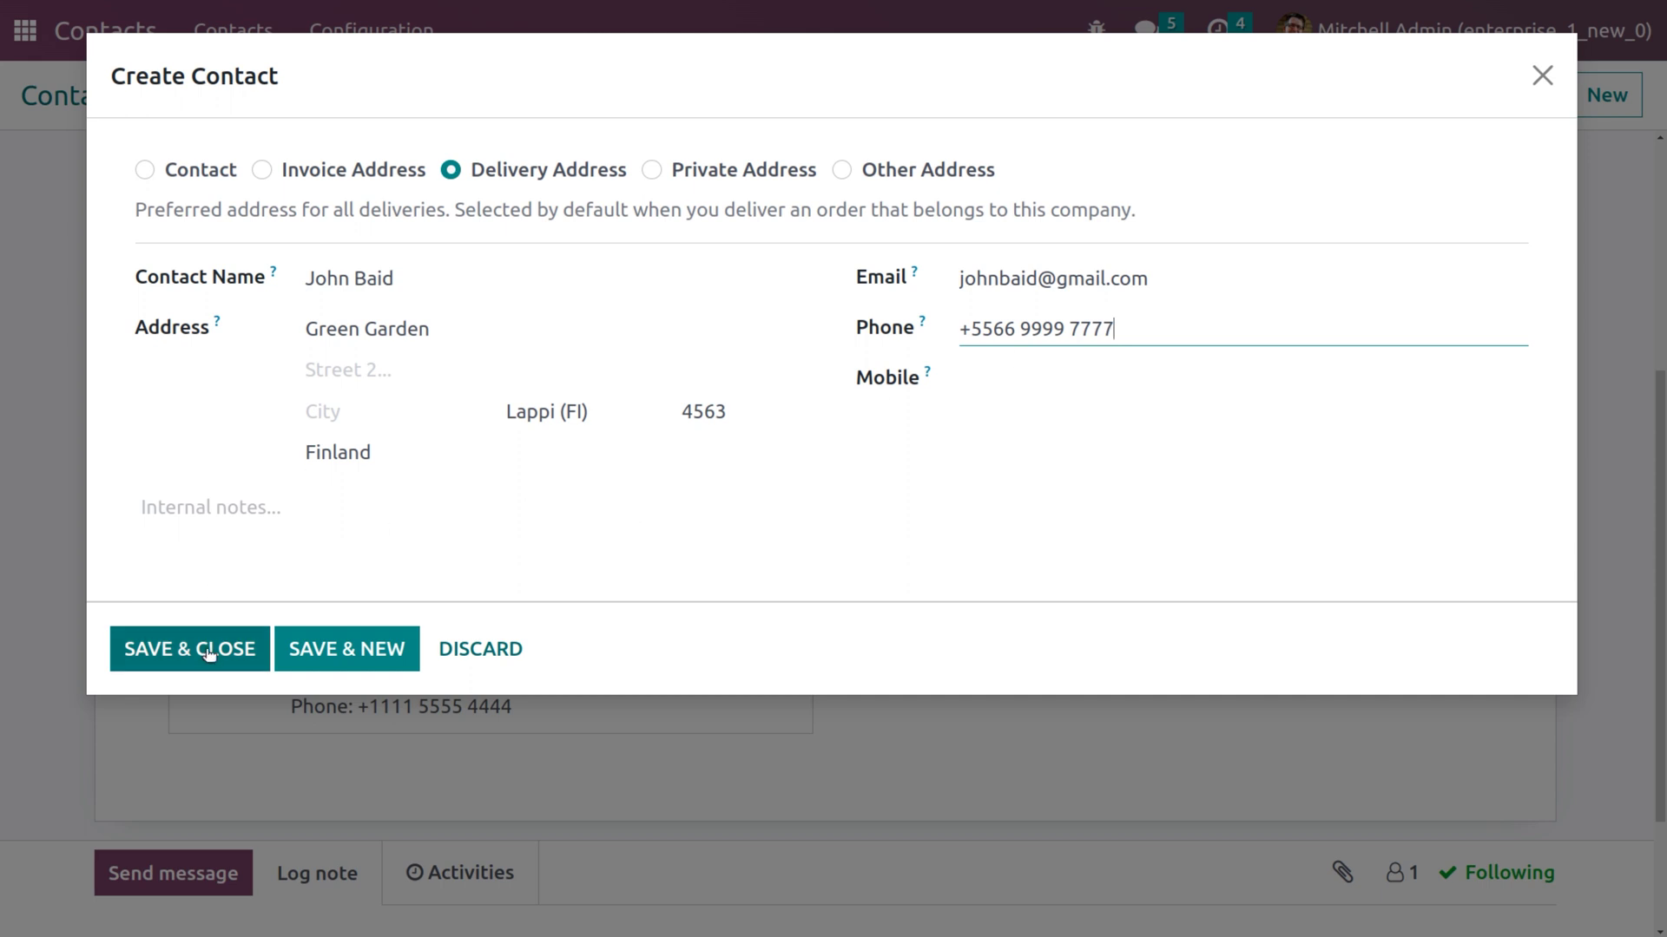
click(208, 651)
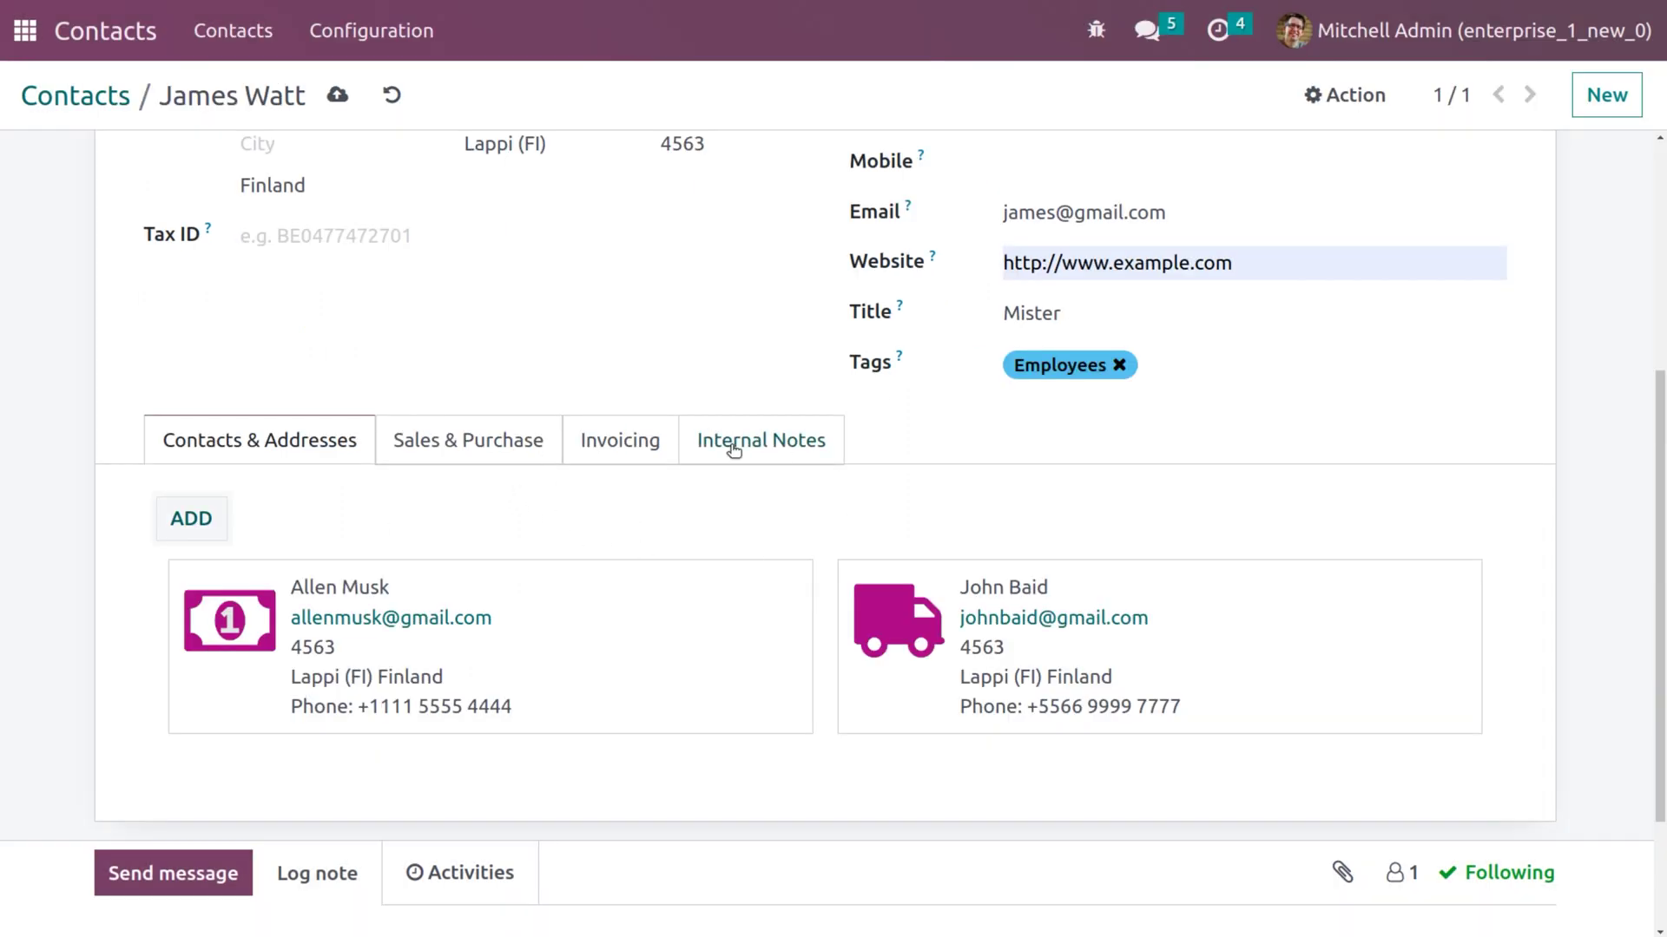
scroll(734, 450, up, 5)
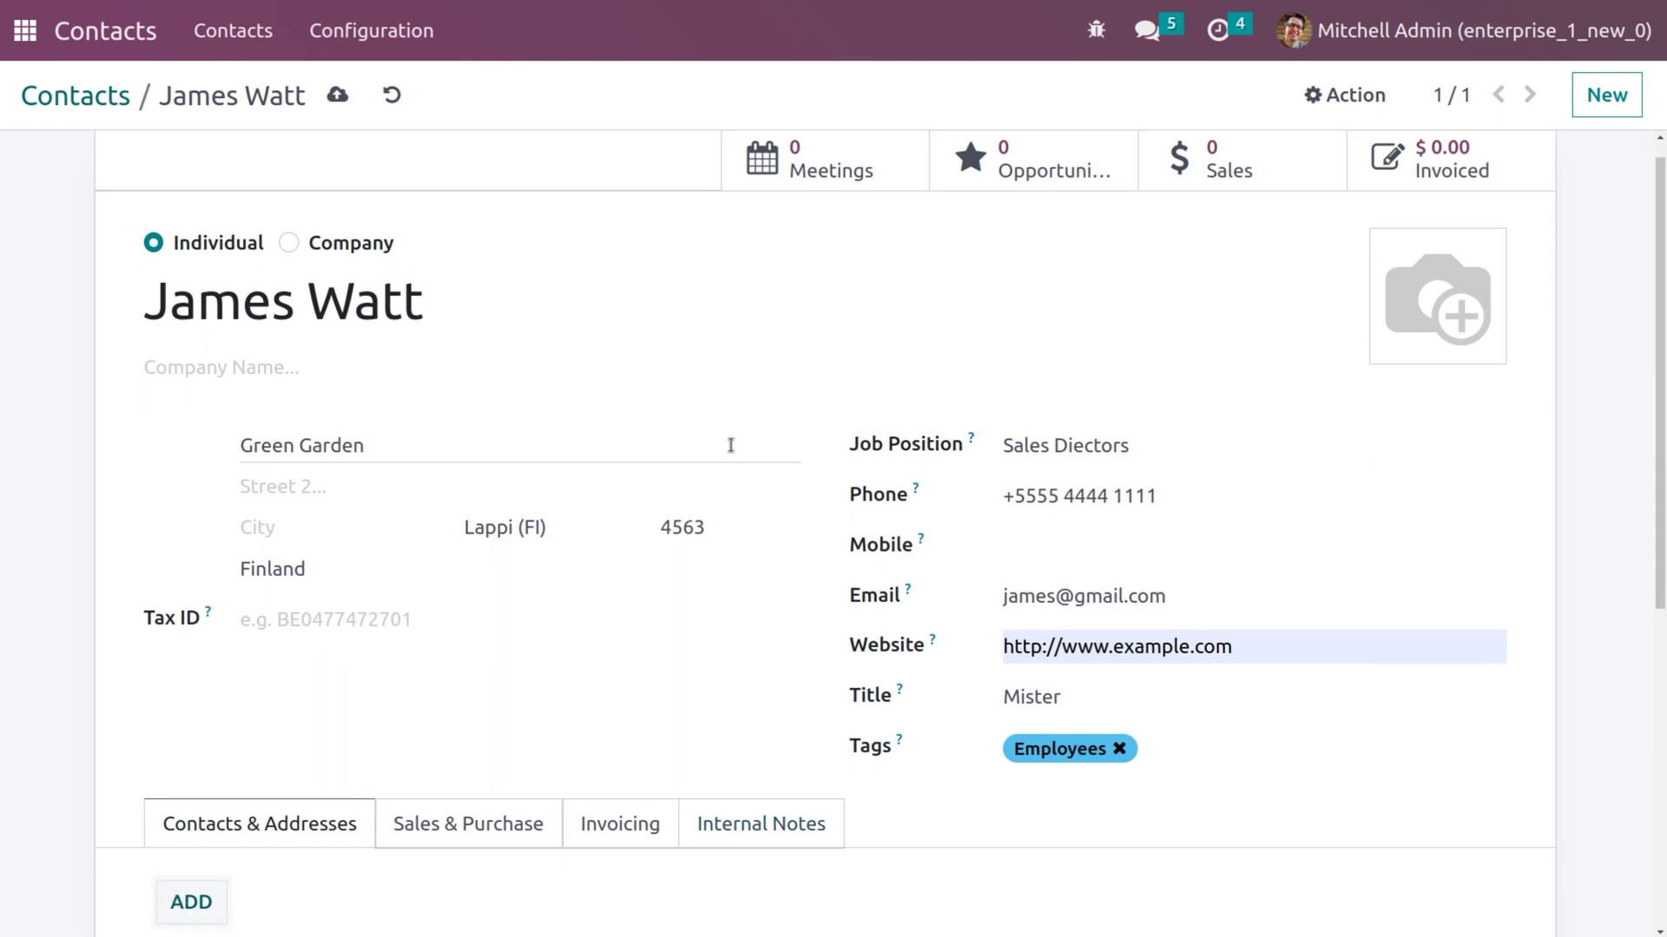
scroll(730, 445, down, 5)
scroll(731, 445, down, 1)
scroll(734, 451, up, 1)
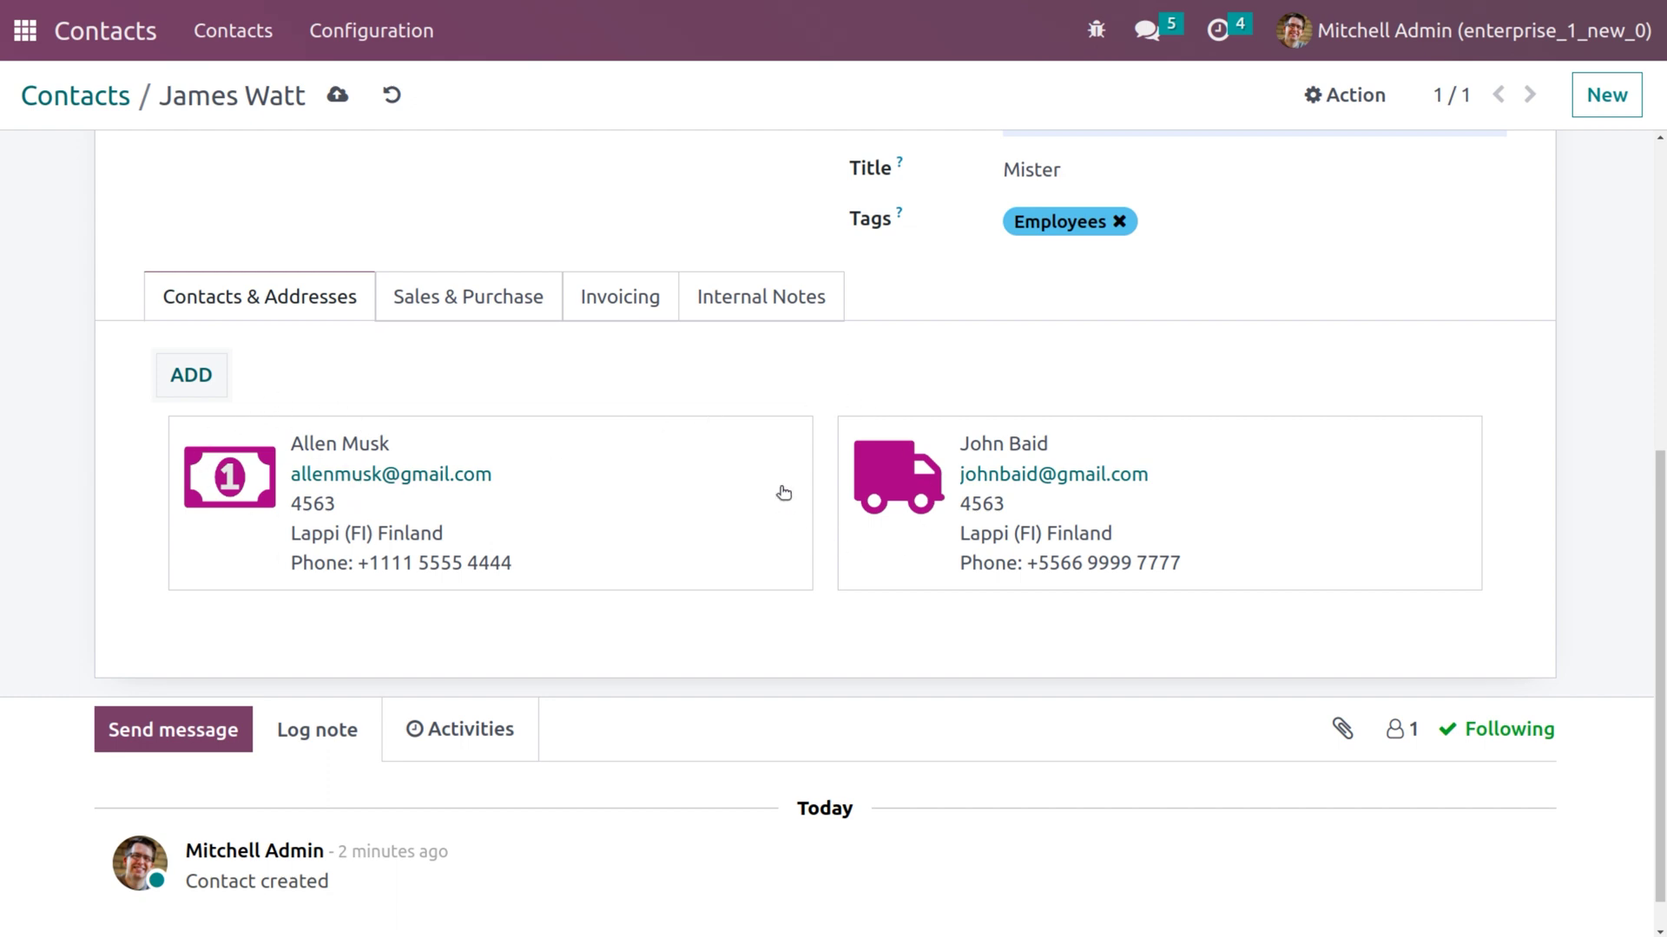
scroll(781, 492, up, 3)
scroll(781, 492, up, 1)
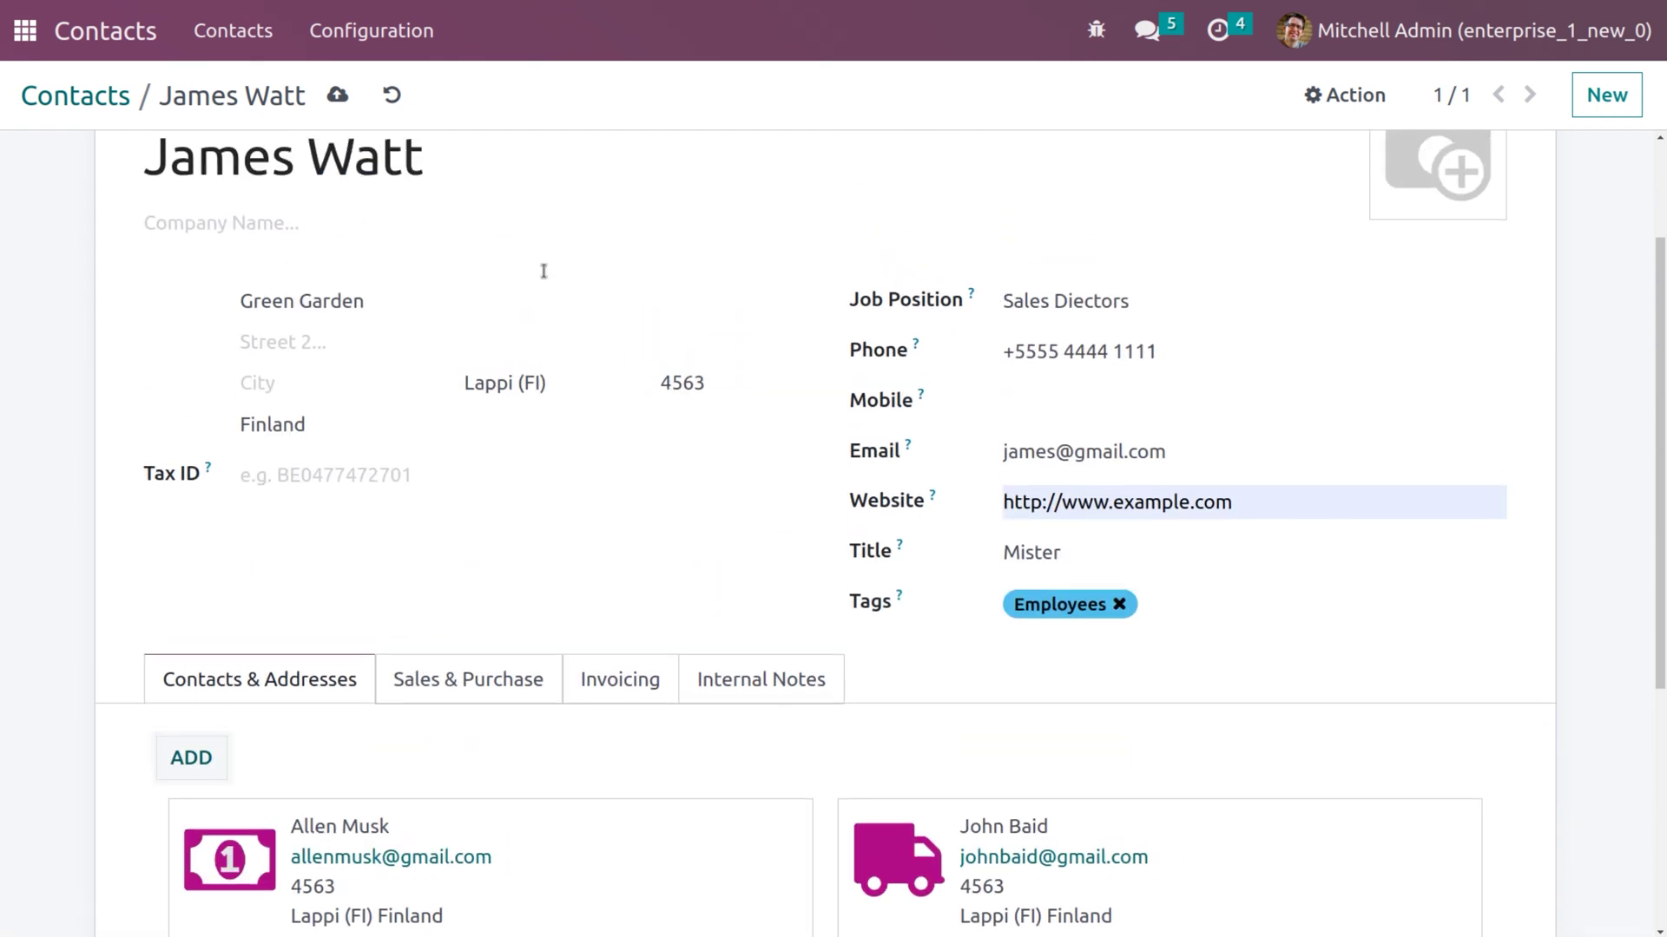
click(336, 95)
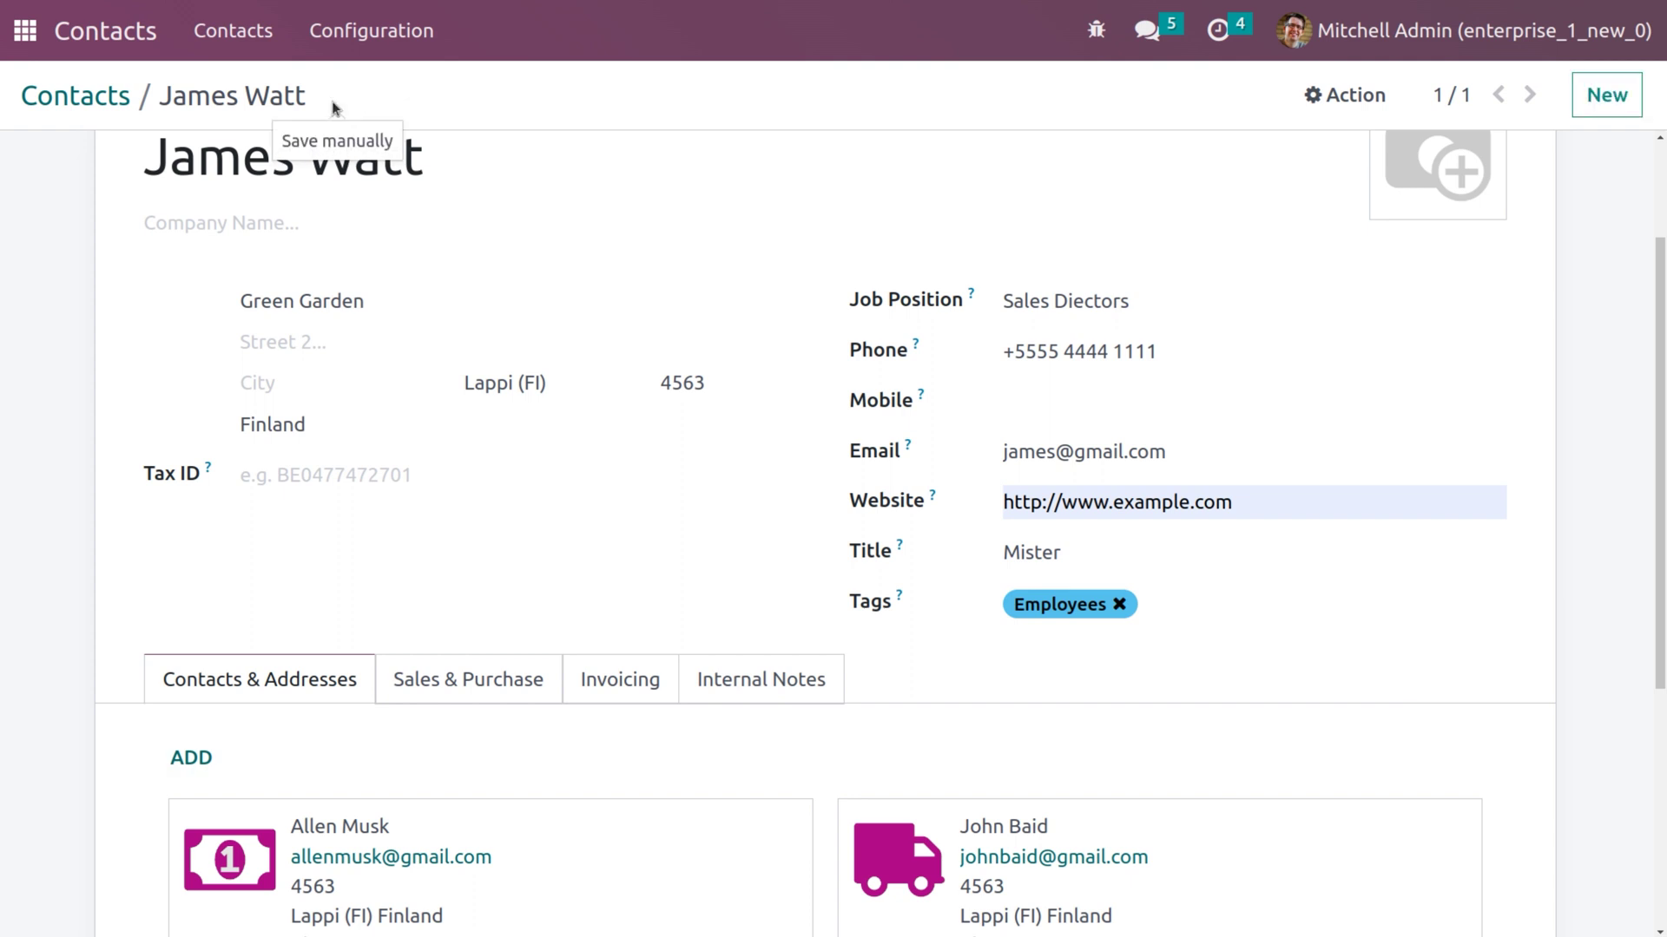
Search the contacts list by name for 'james', then return to the apps home menu
click(76, 96)
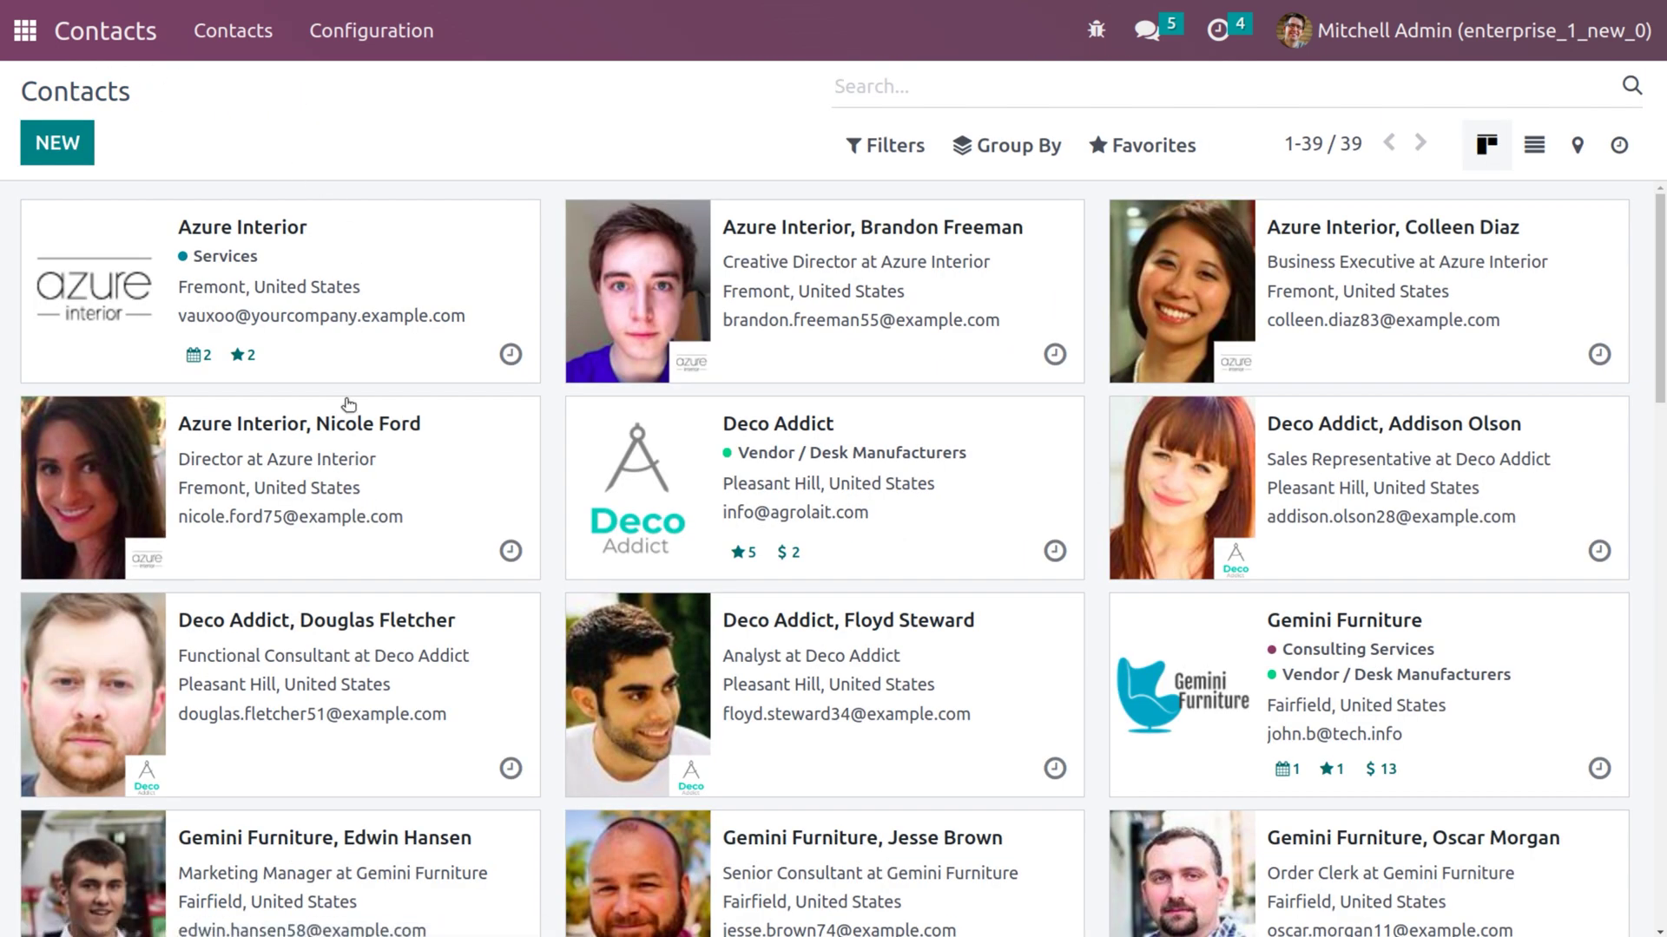
scroll(531, 420, down, 10)
scroll(680, 644, down, 10)
scroll(681, 645, down, 5)
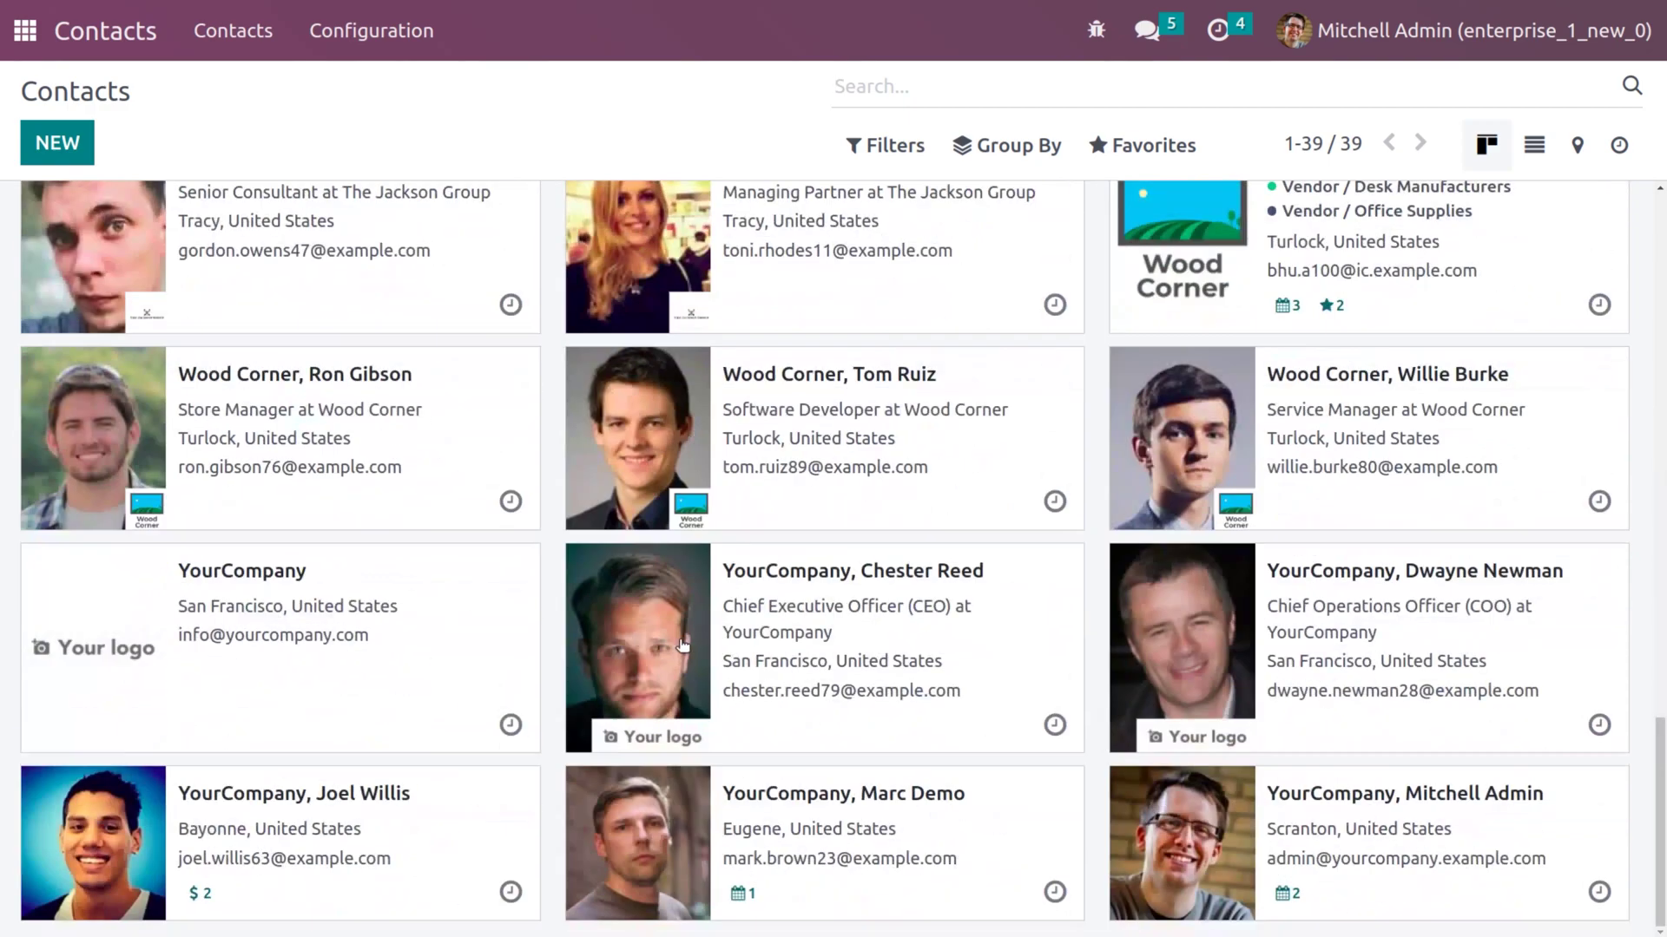
scroll(681, 644, up, 10)
scroll(682, 645, up, 10)
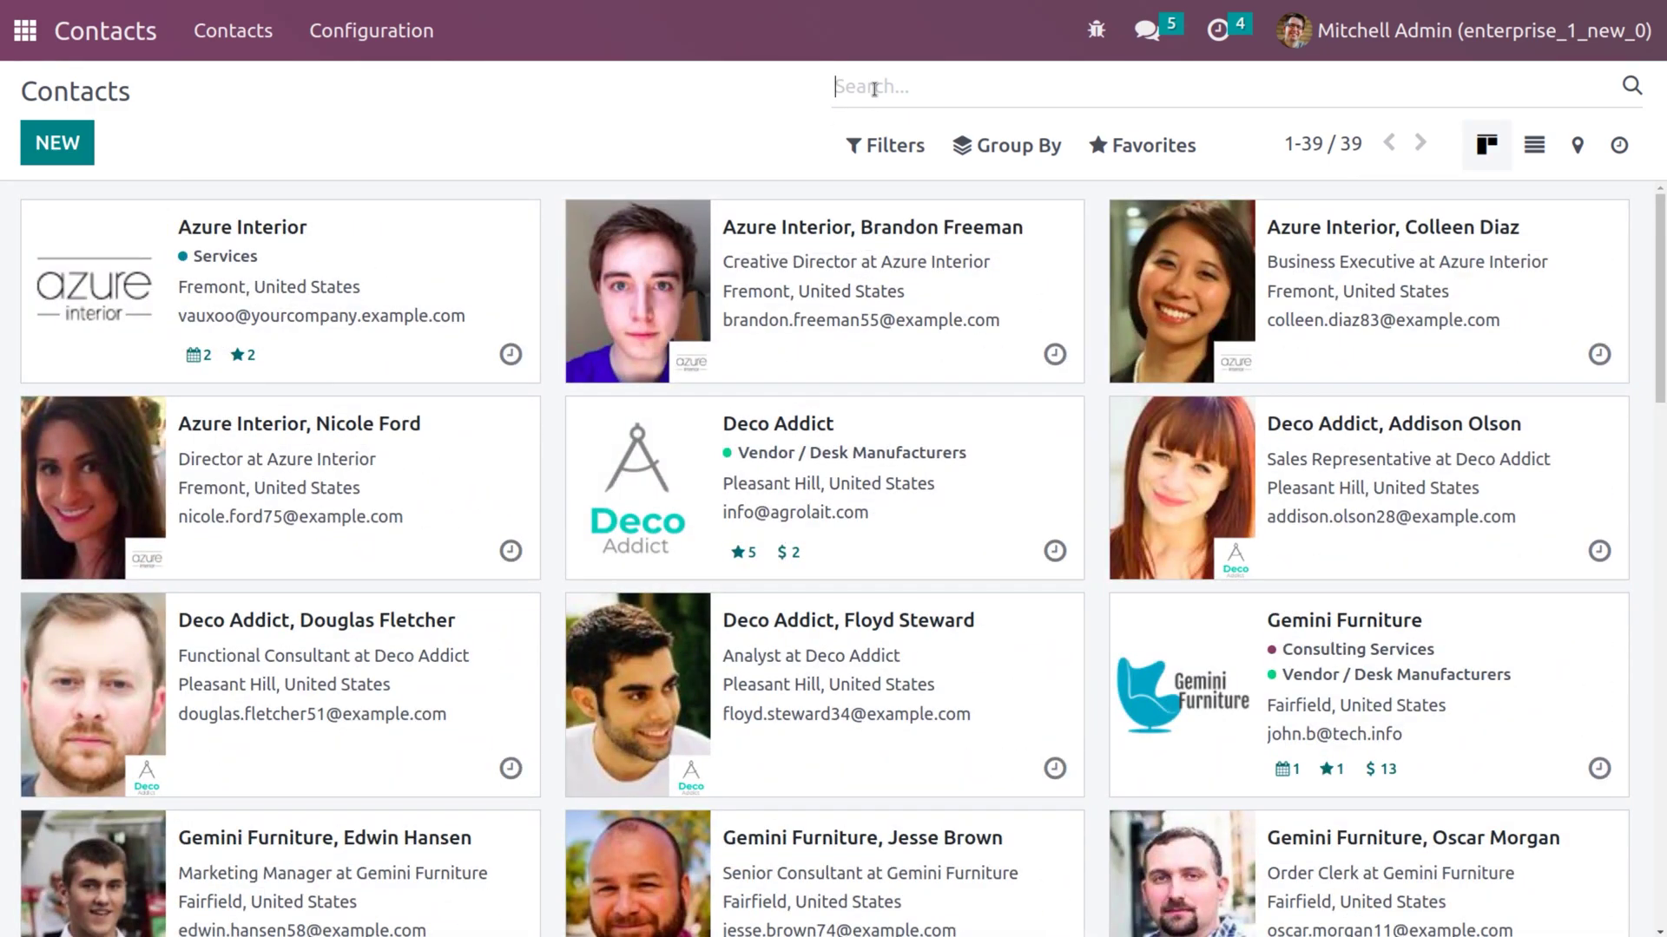
text(ja)
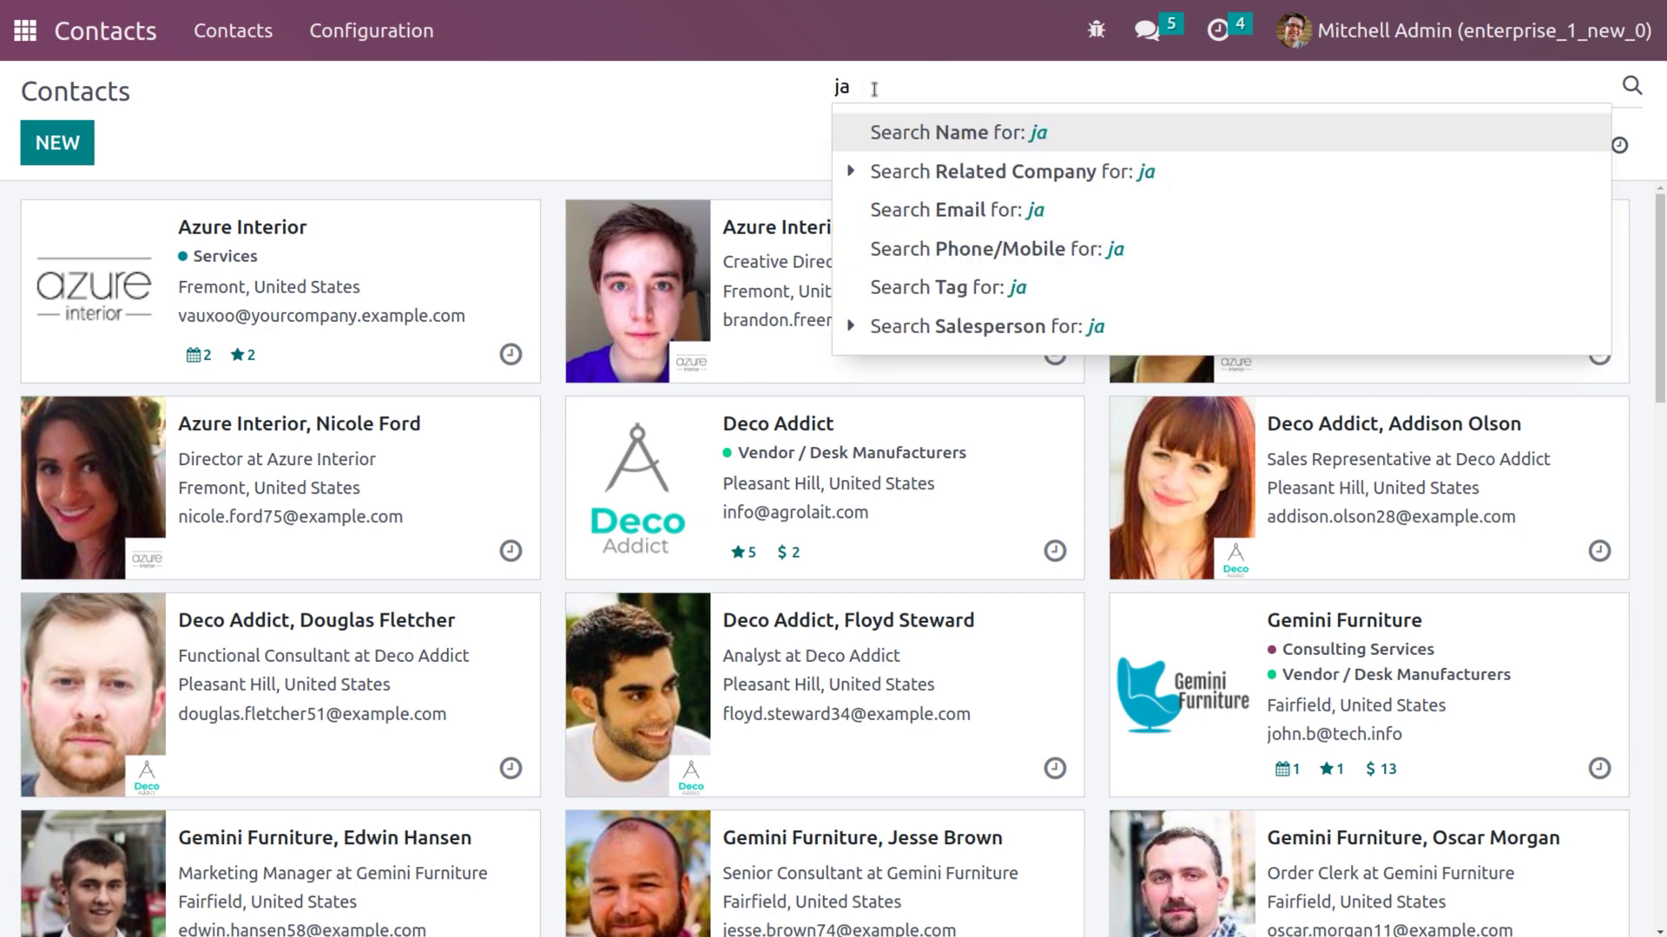
text(mes)
key(Return)
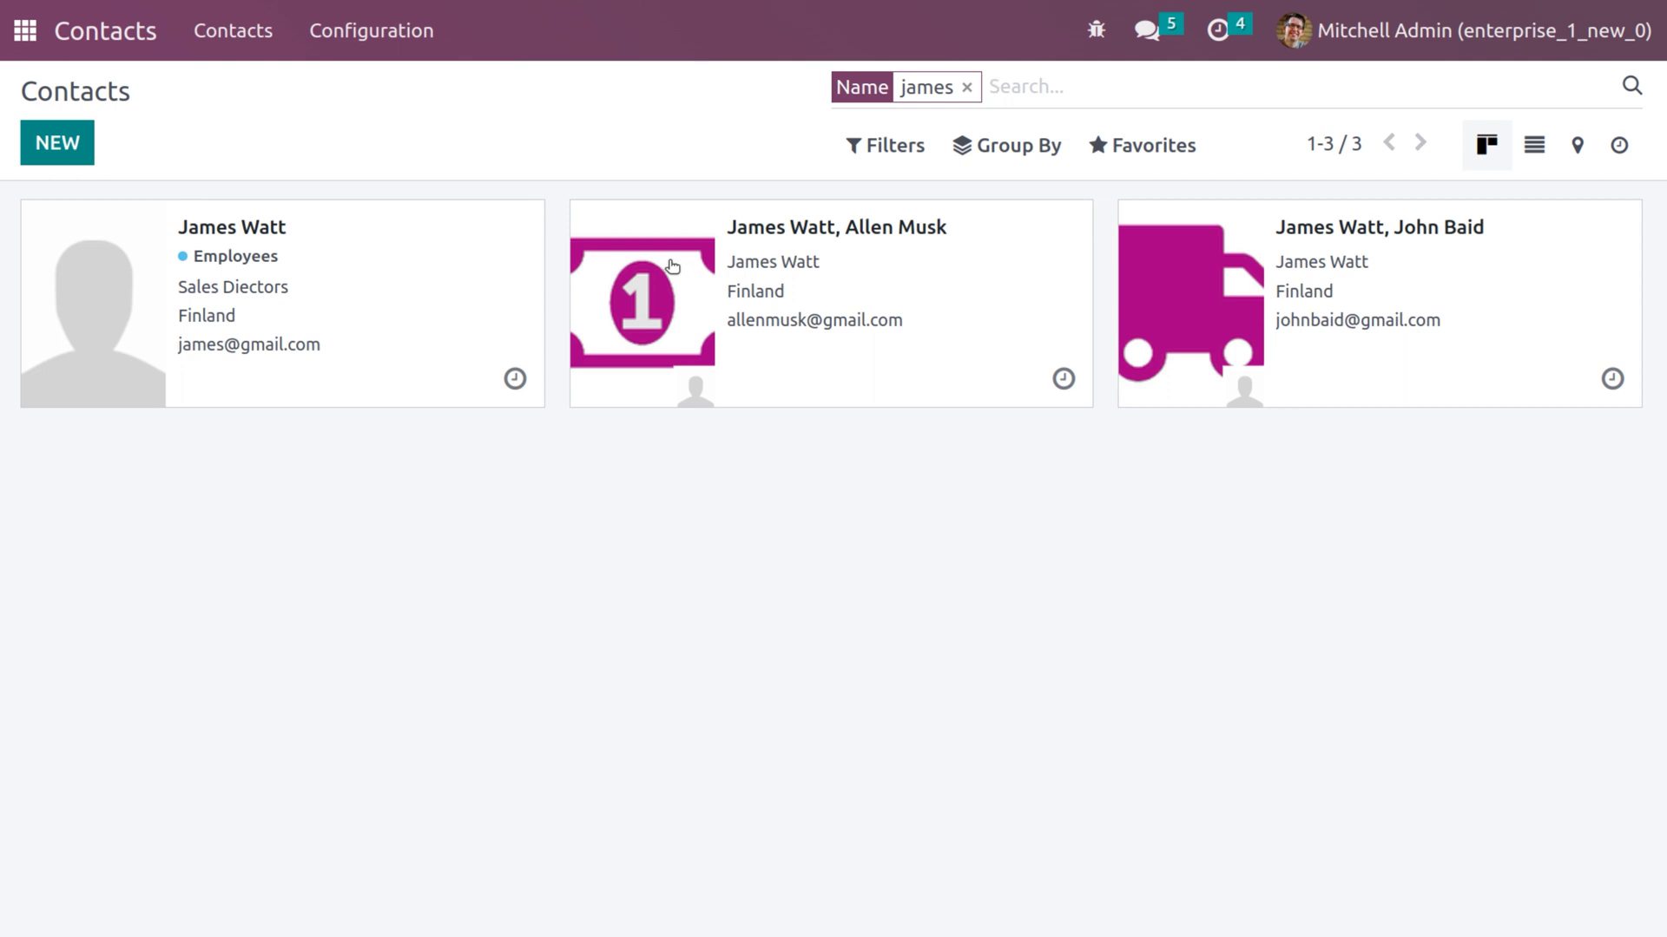
click(26, 31)
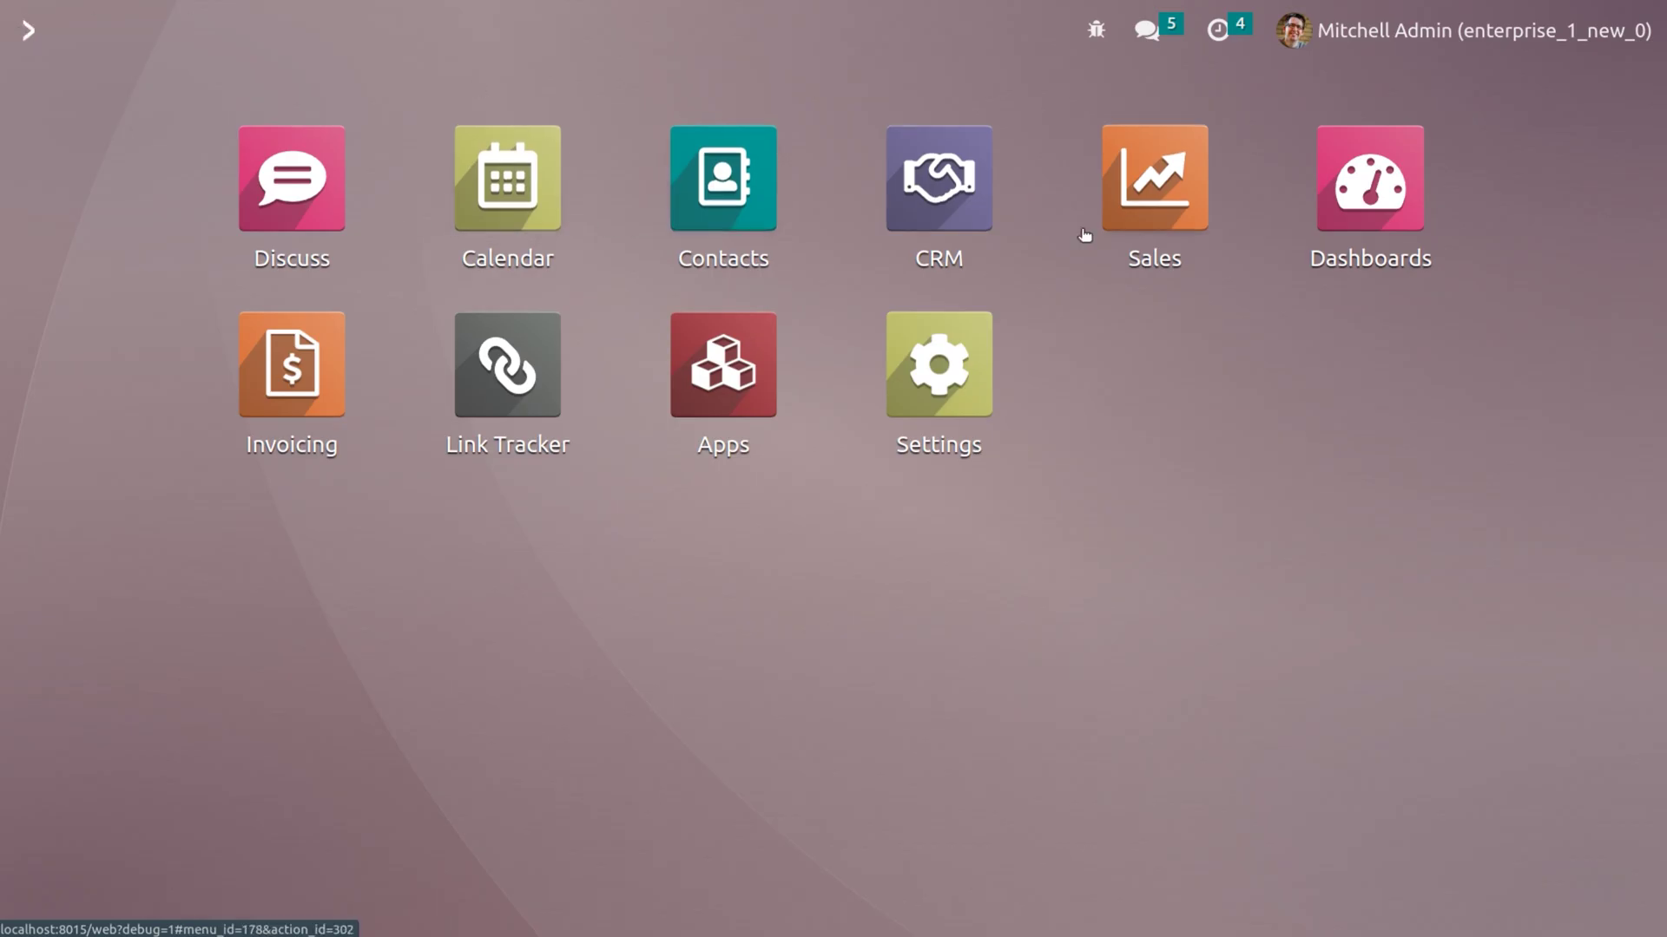
Enable the Customer Addresses option in Sales settings and save it
click(1155, 196)
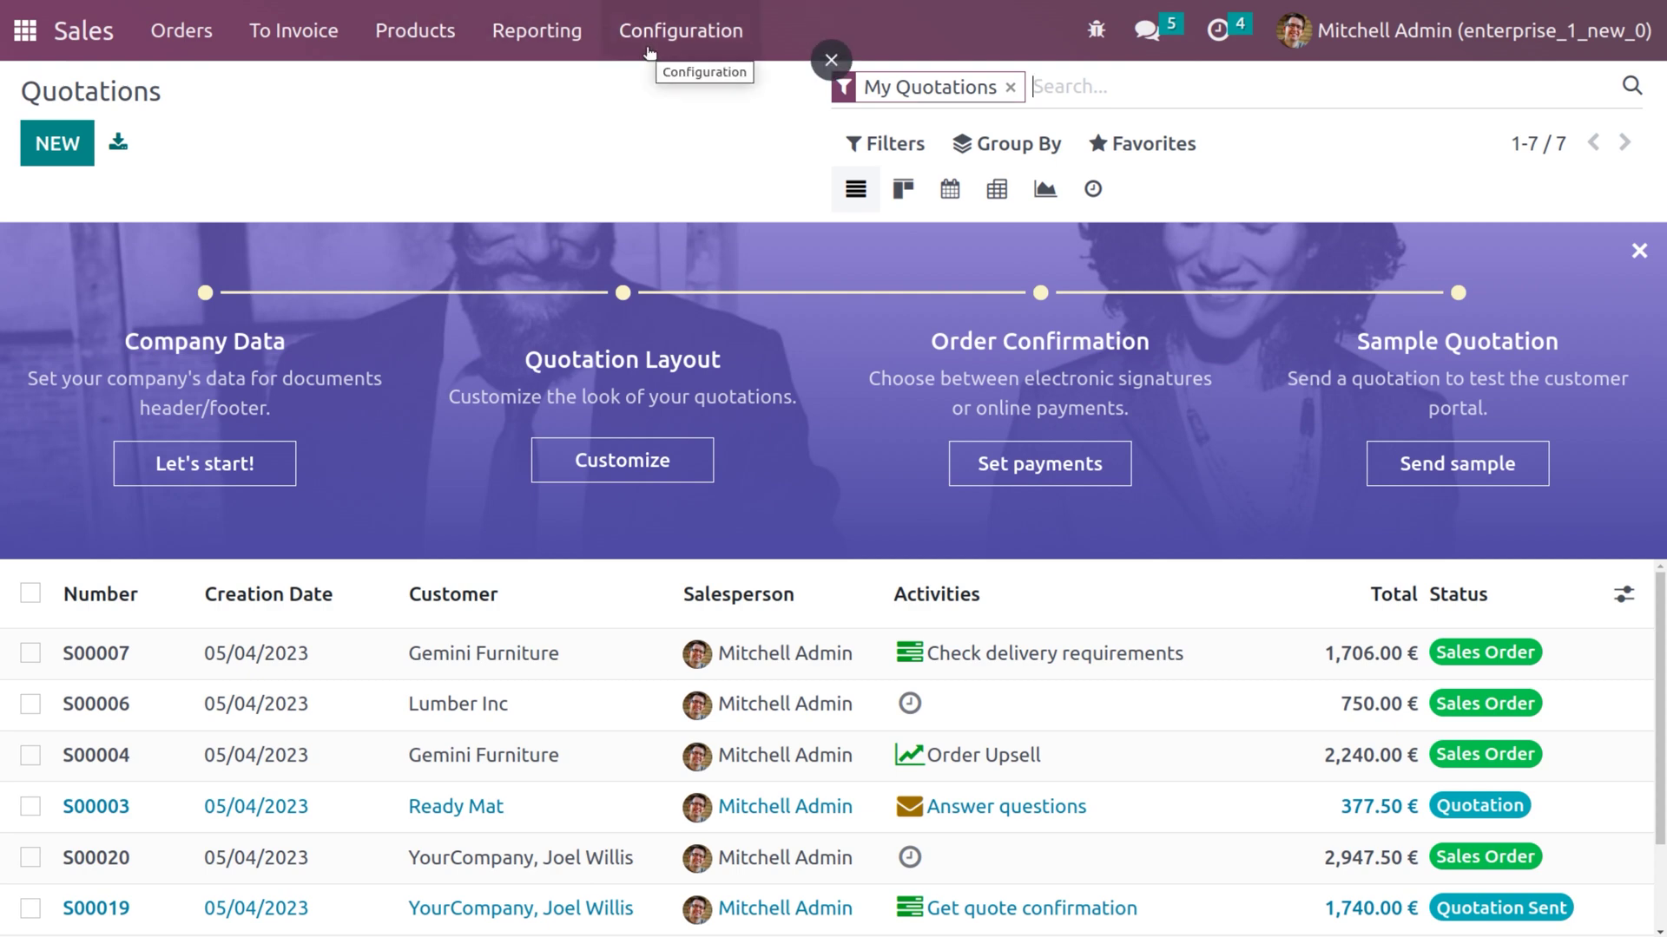
click(680, 30)
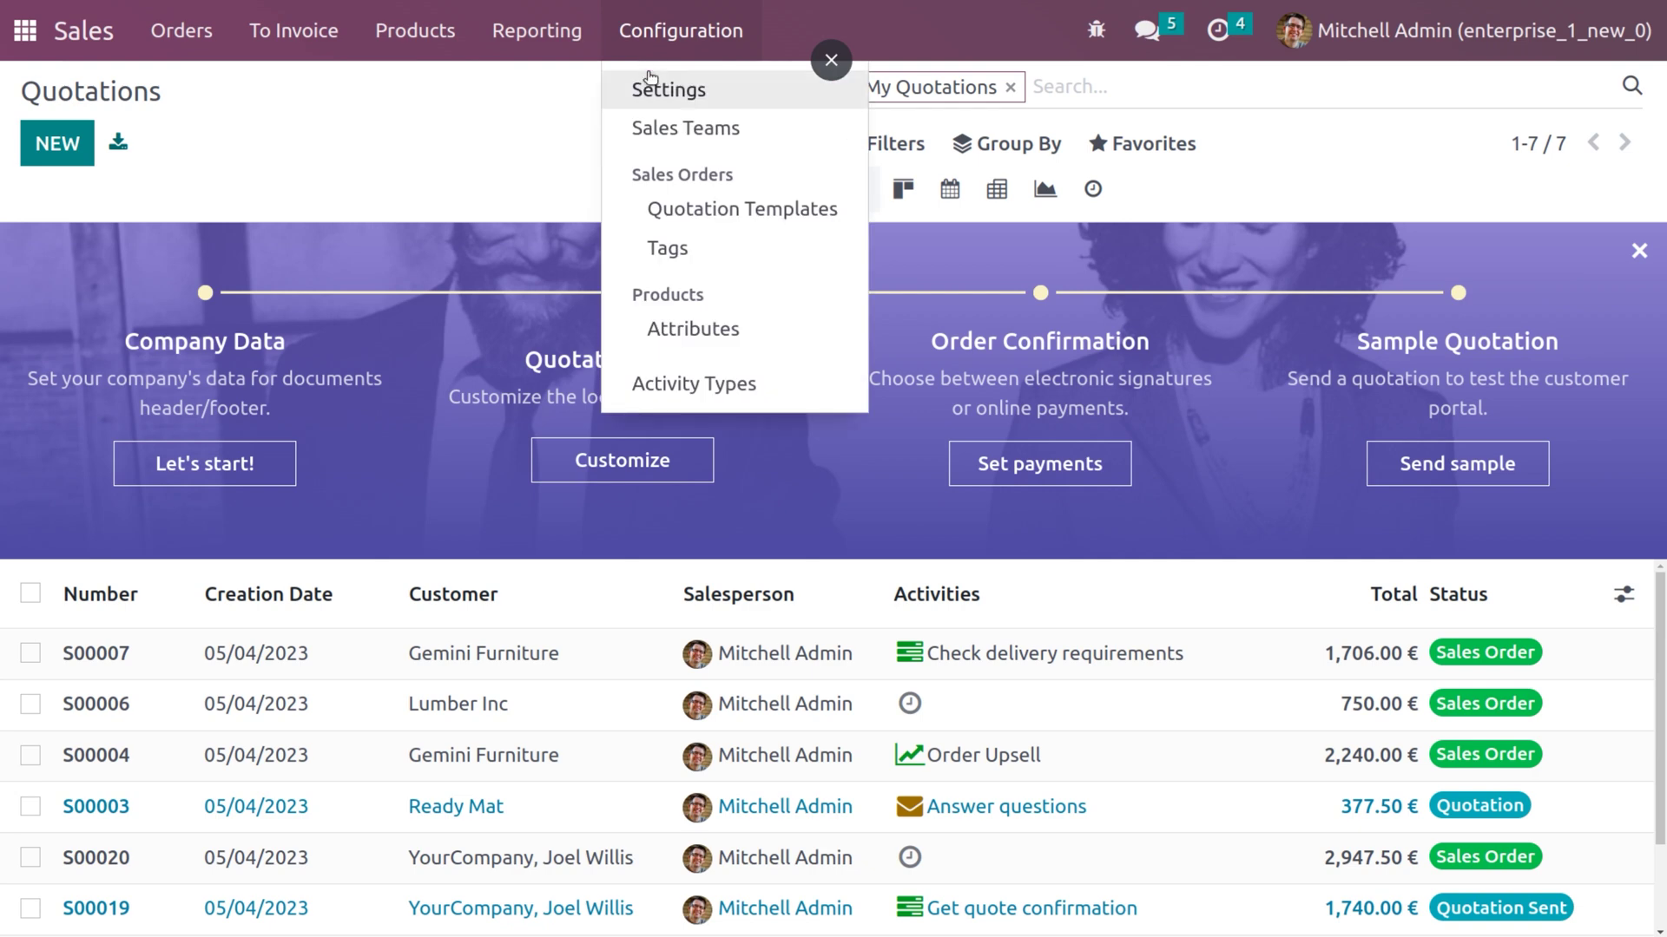
click(651, 89)
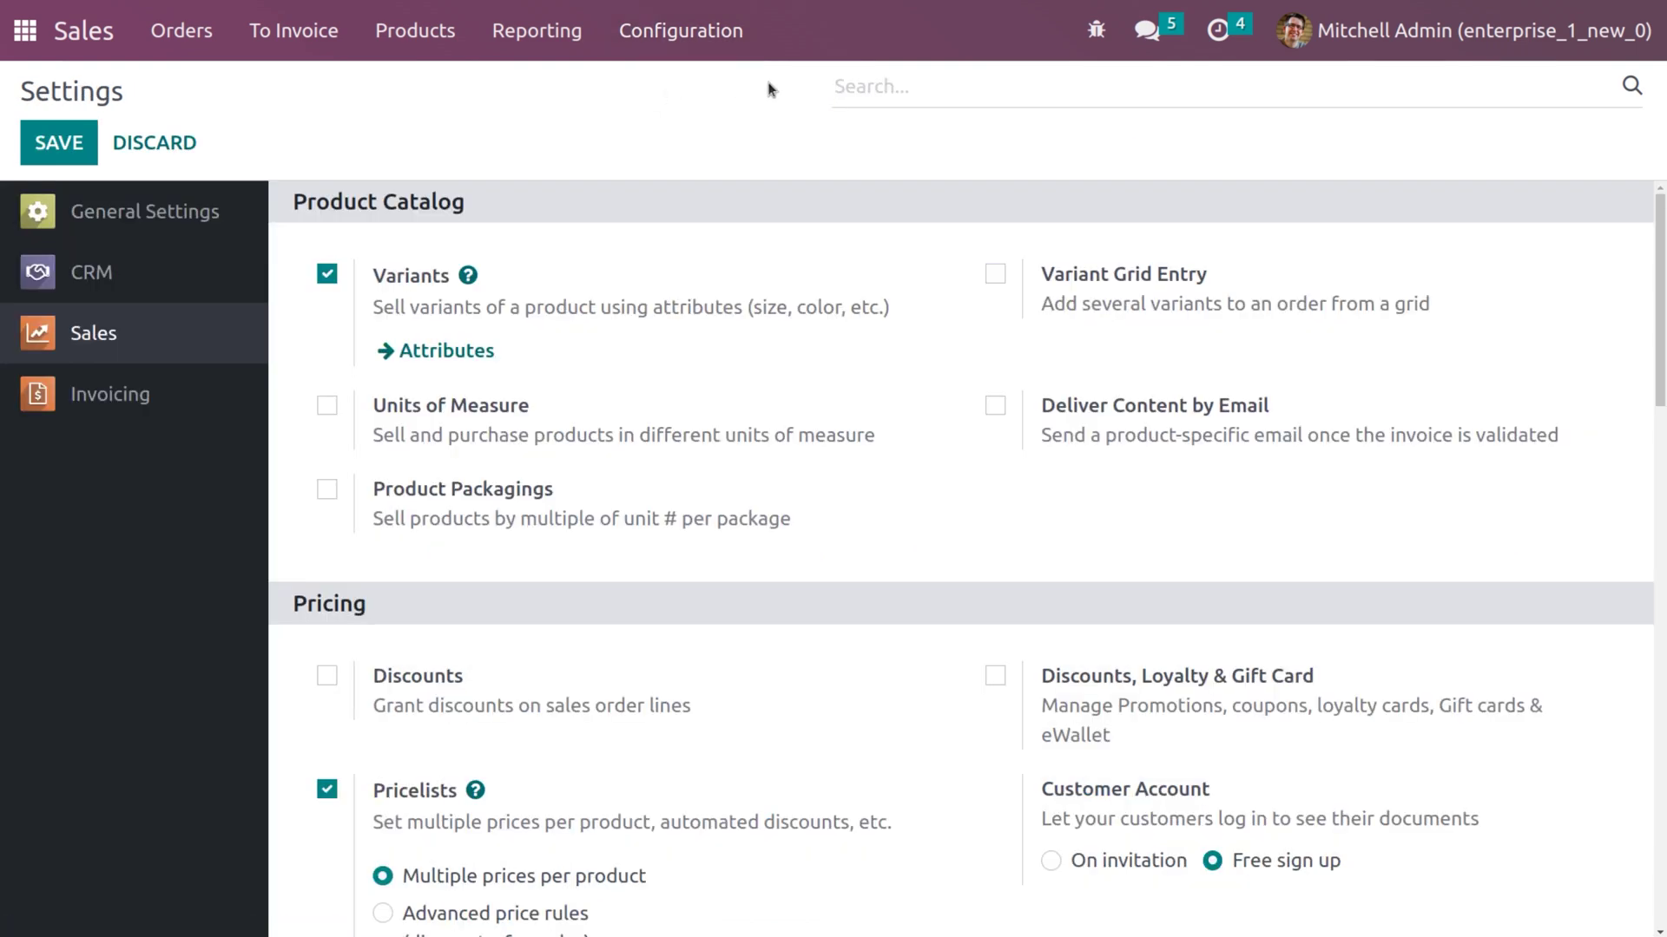
text(cus)
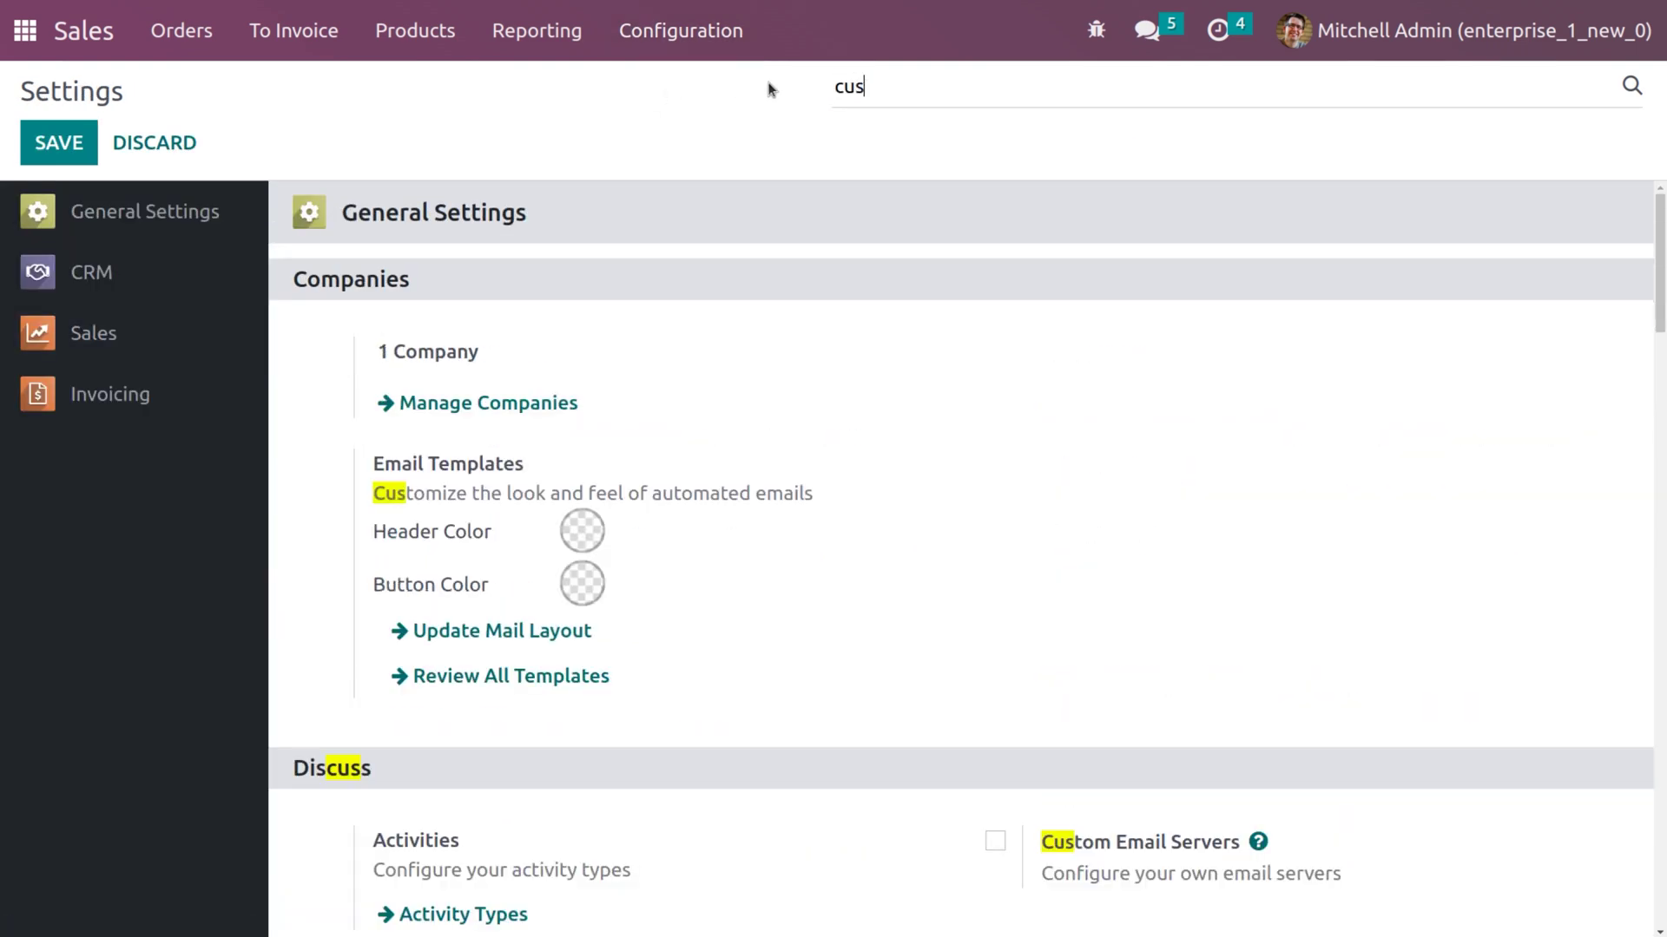
text(tomer )
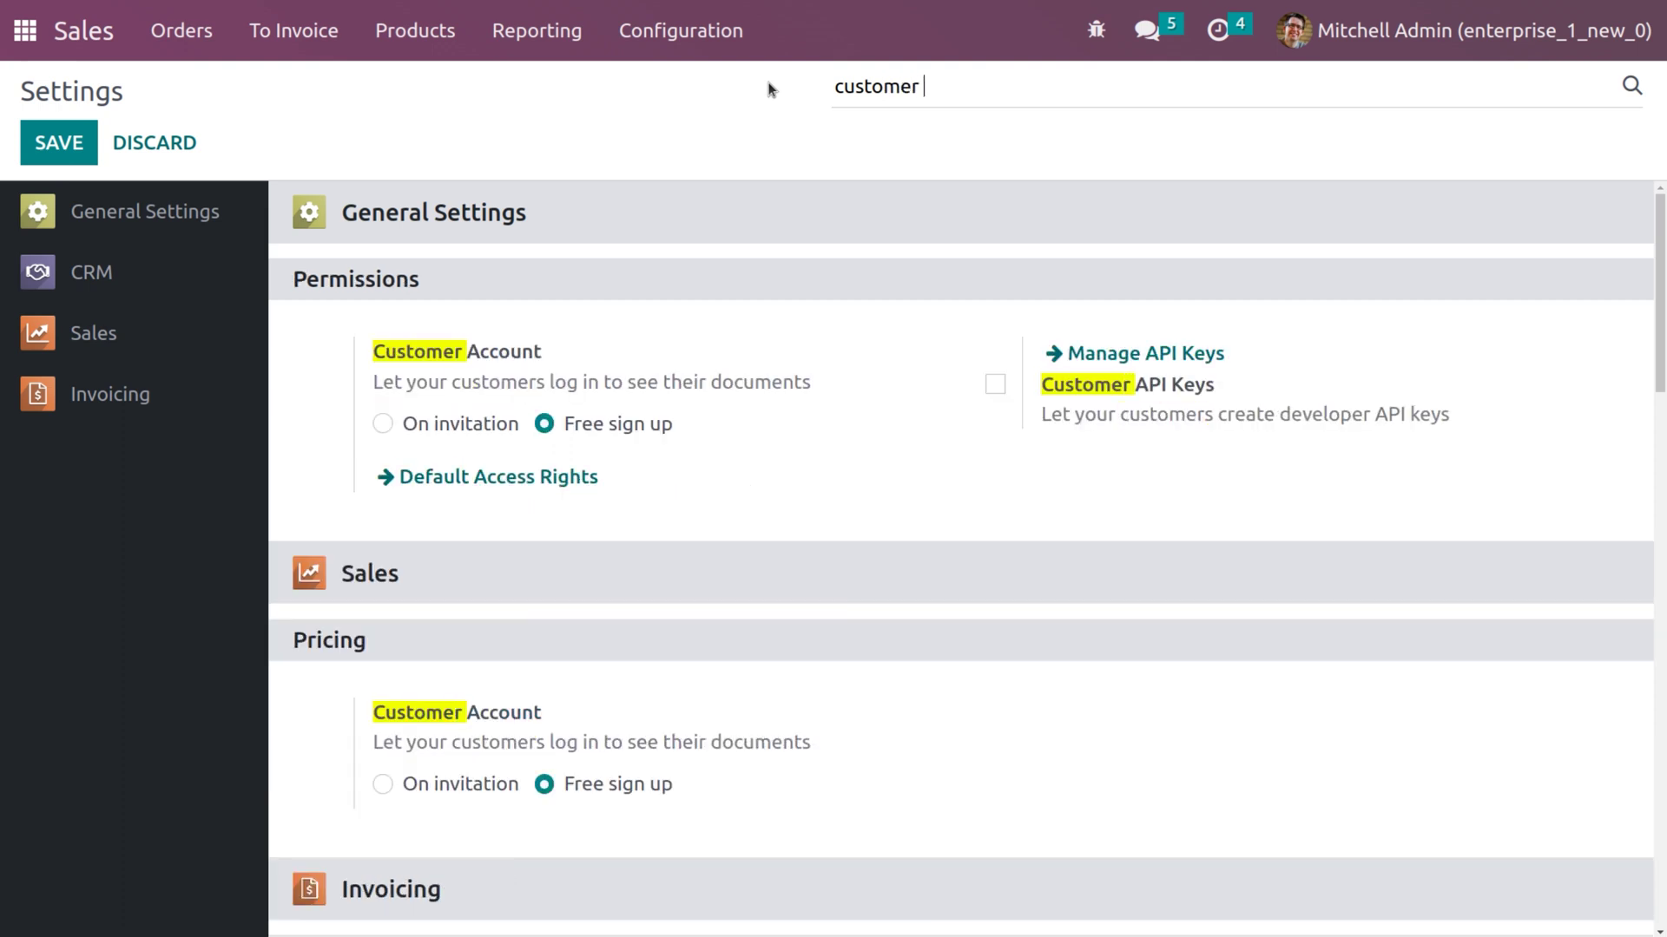
text(add)
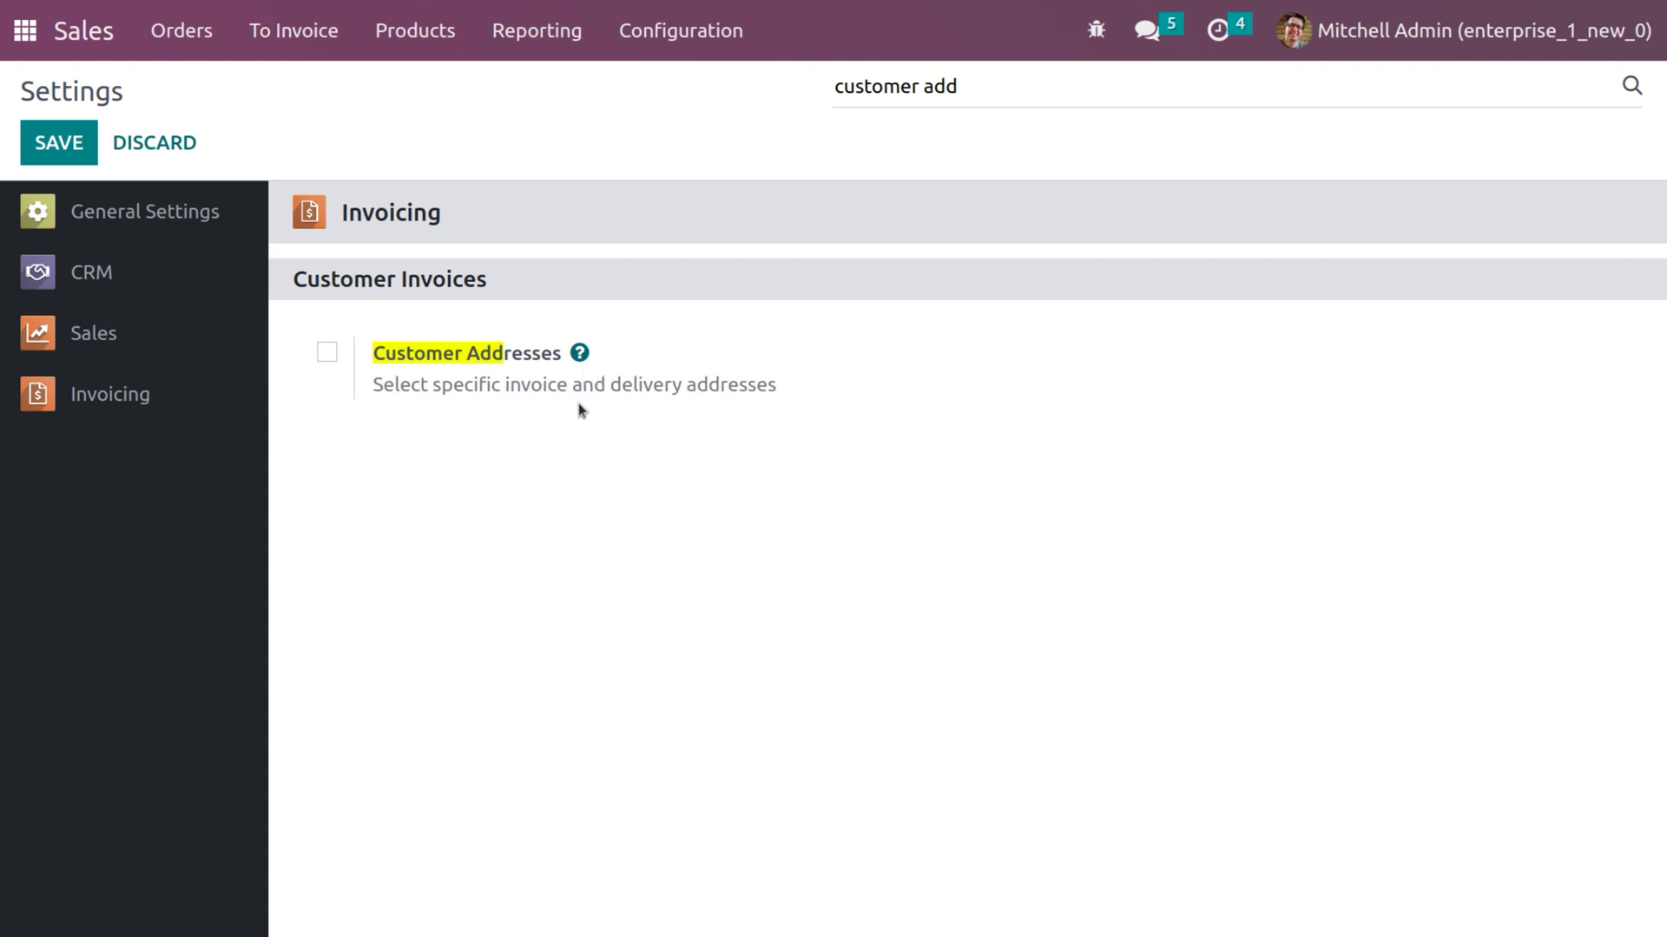
click(326, 353)
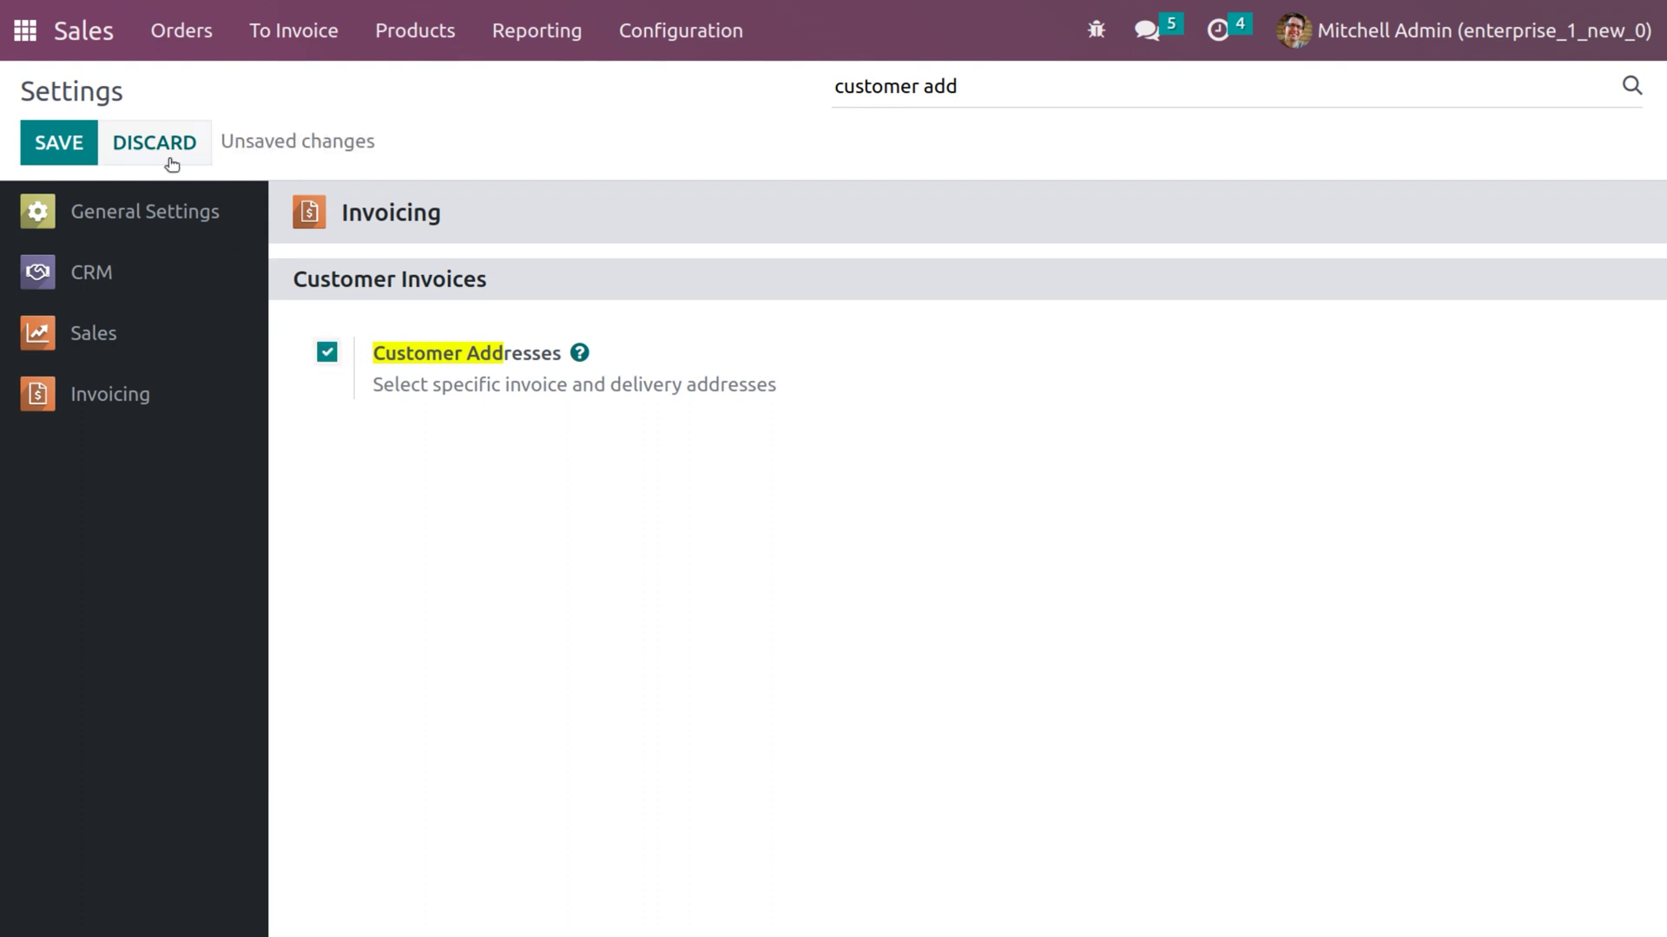
click(58, 140)
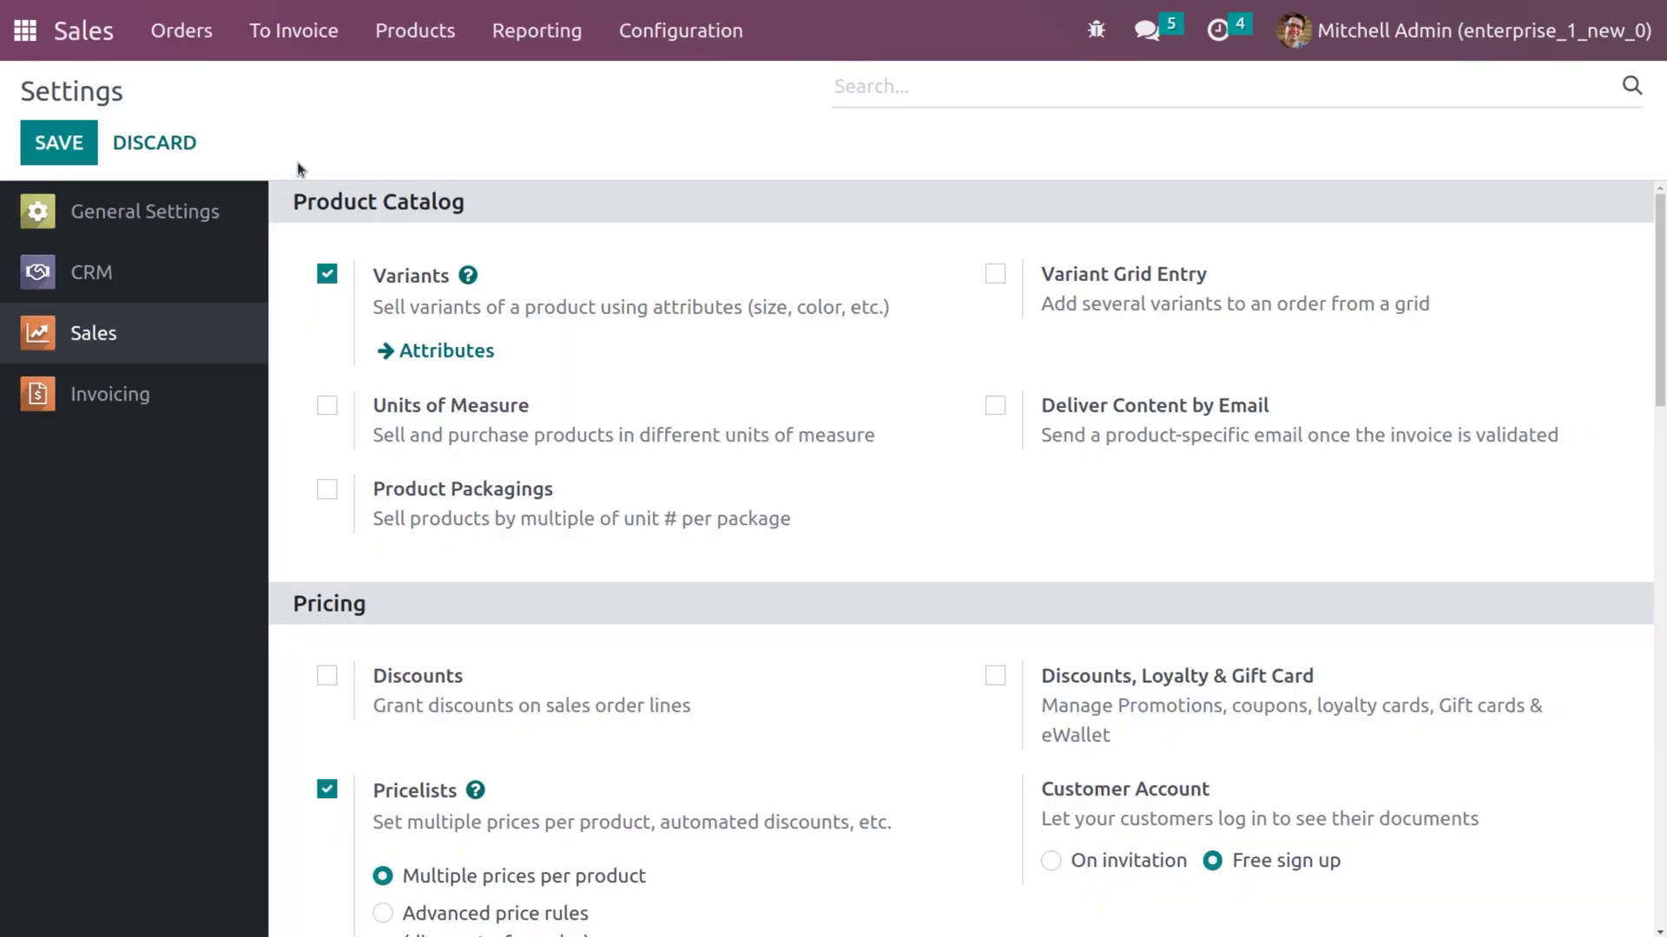
Create a new quotation from Orders > Quotations with James Watt as the customer
click(182, 30)
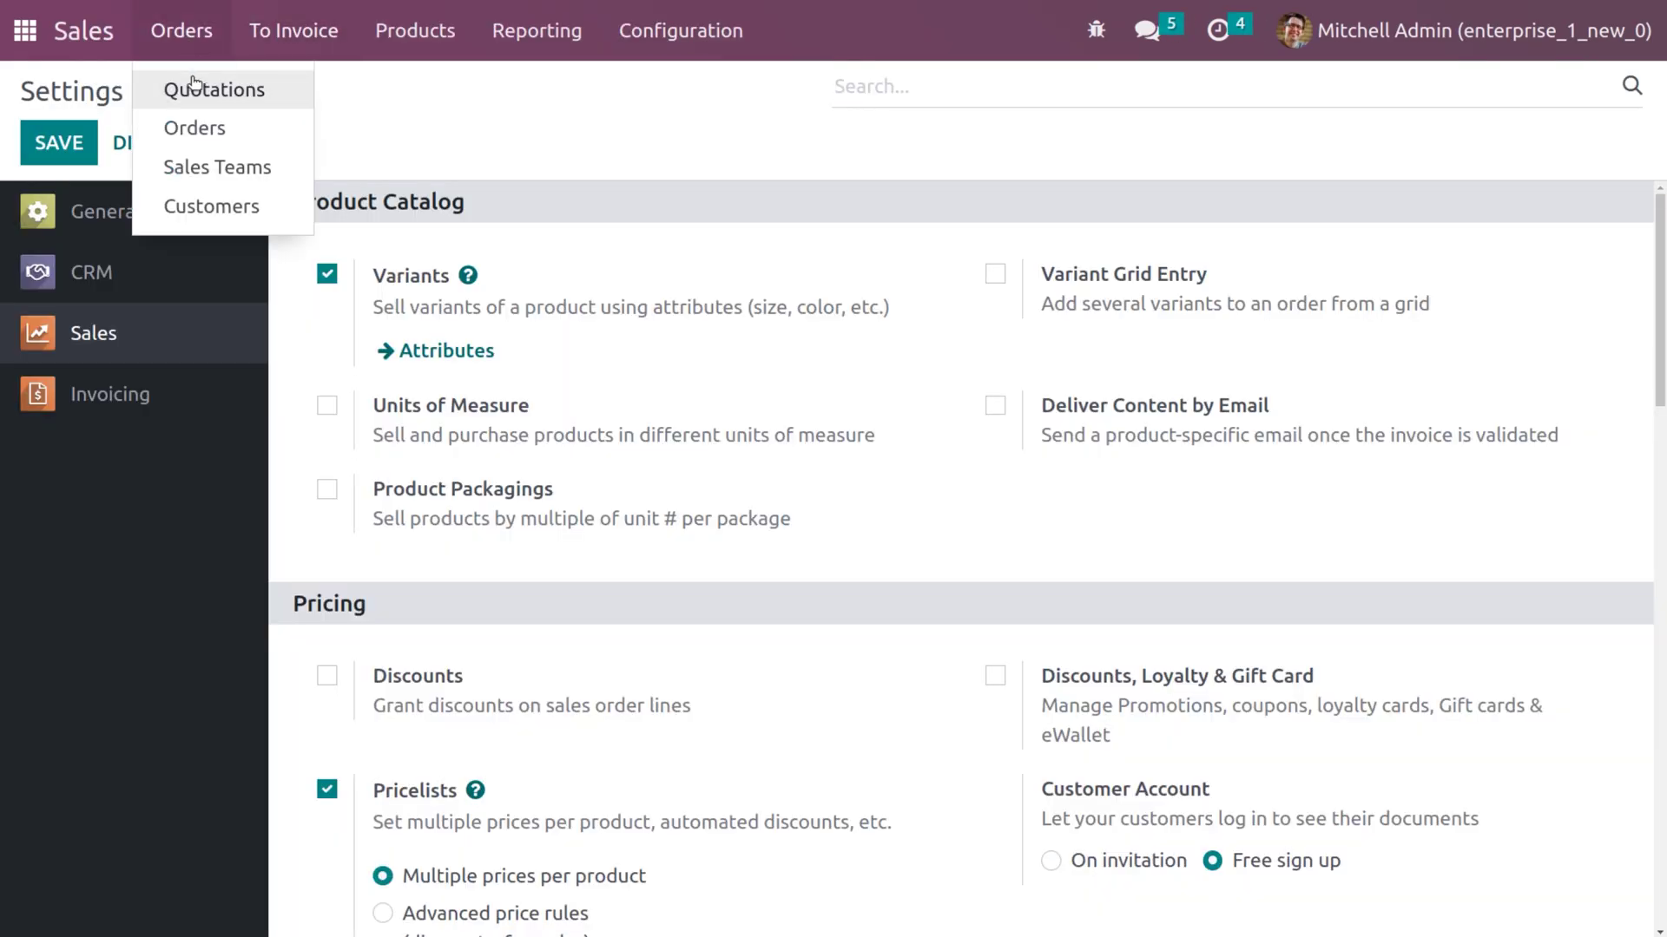
click(192, 84)
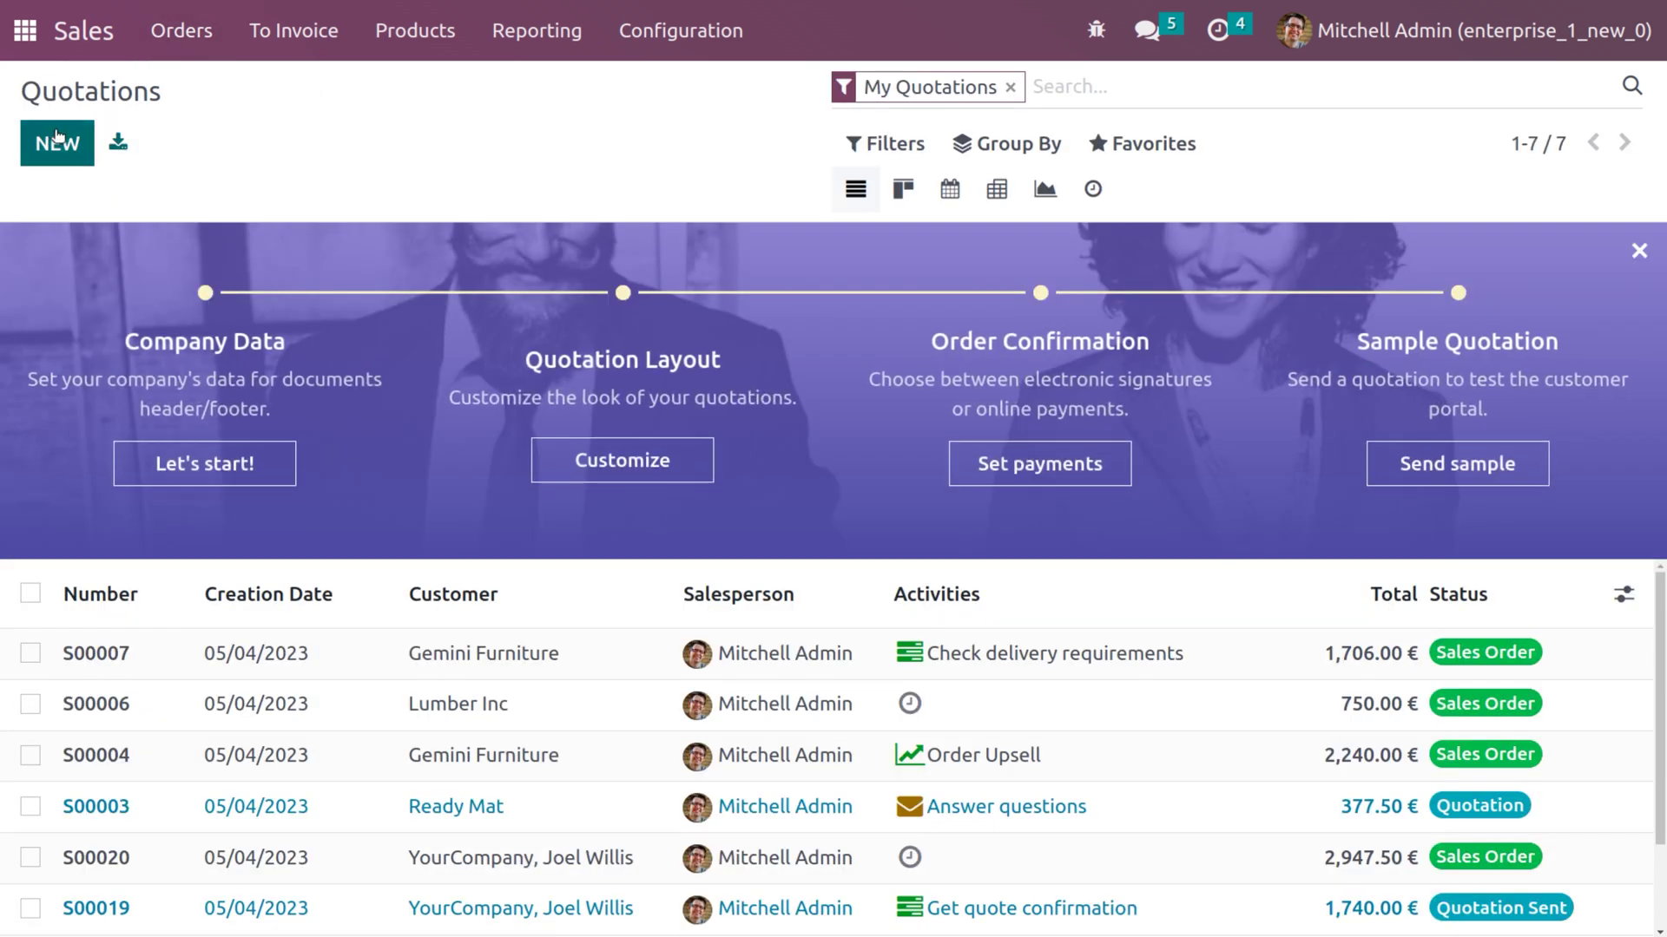
click(58, 144)
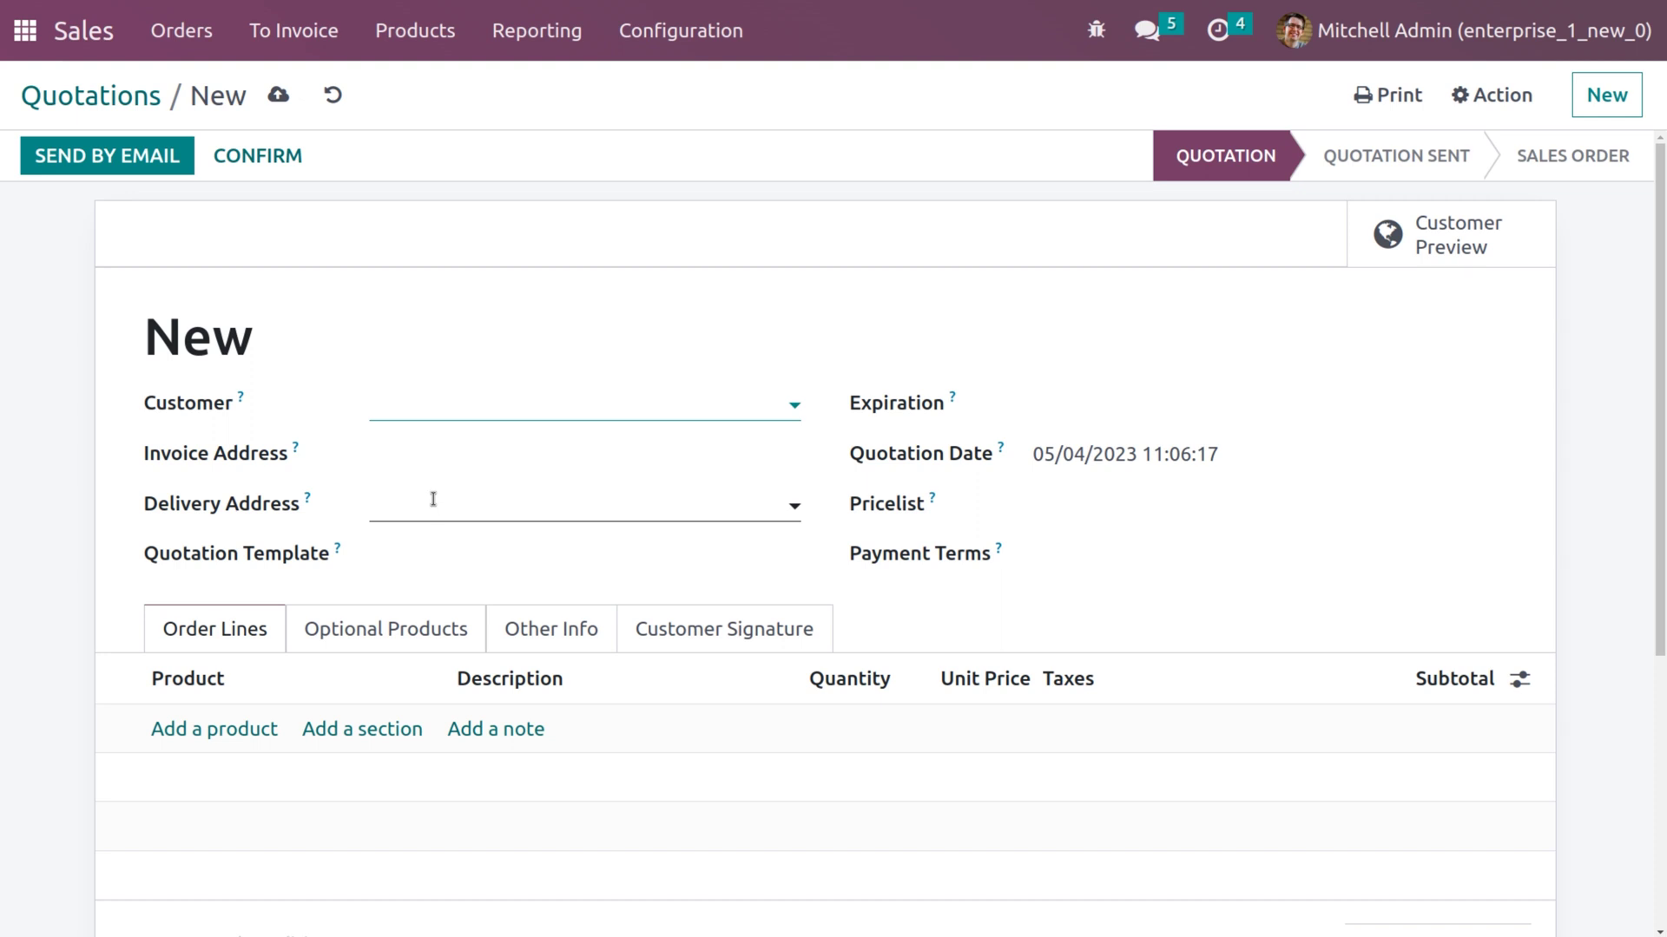
click(416, 399)
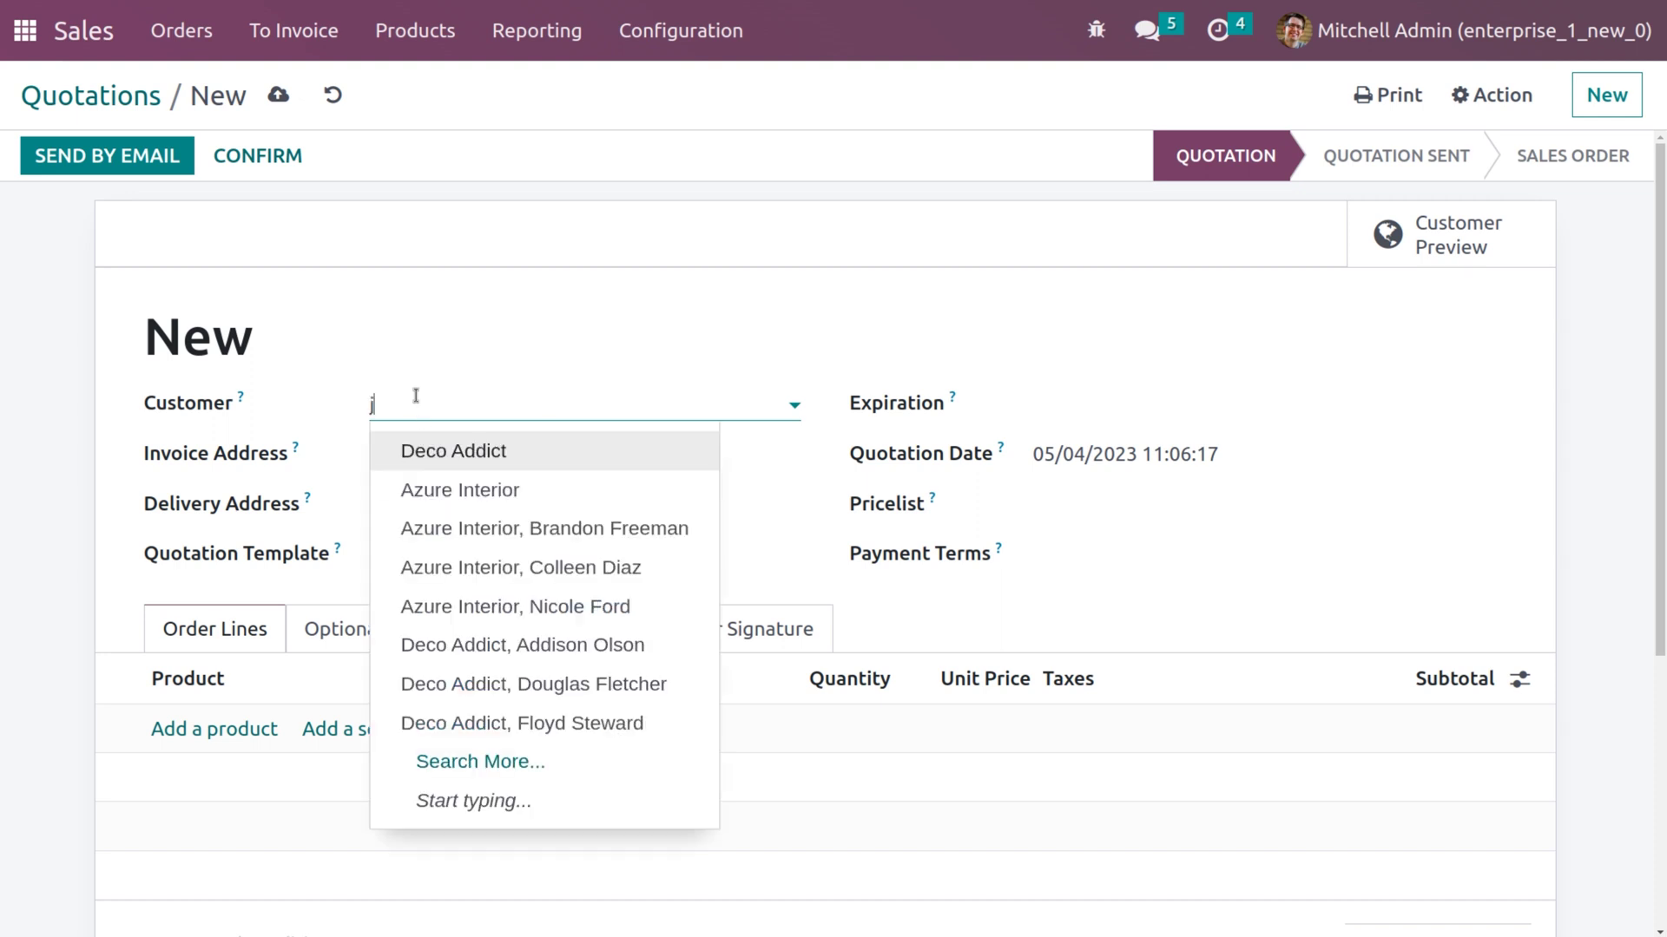
text(jame)
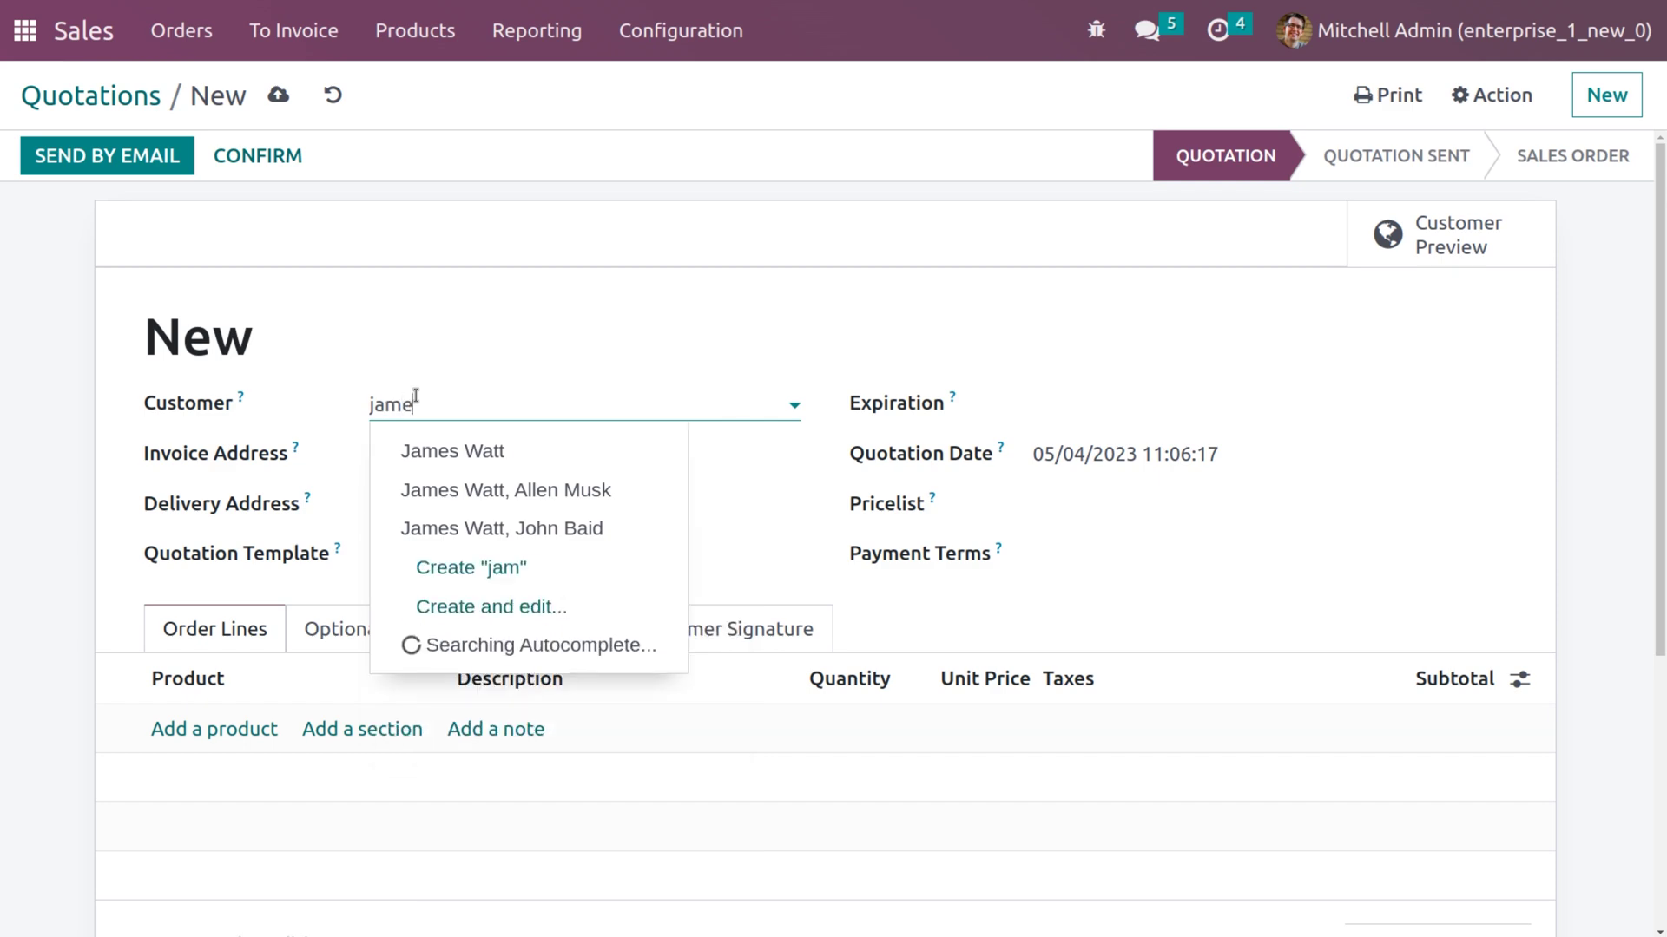
click(507, 455)
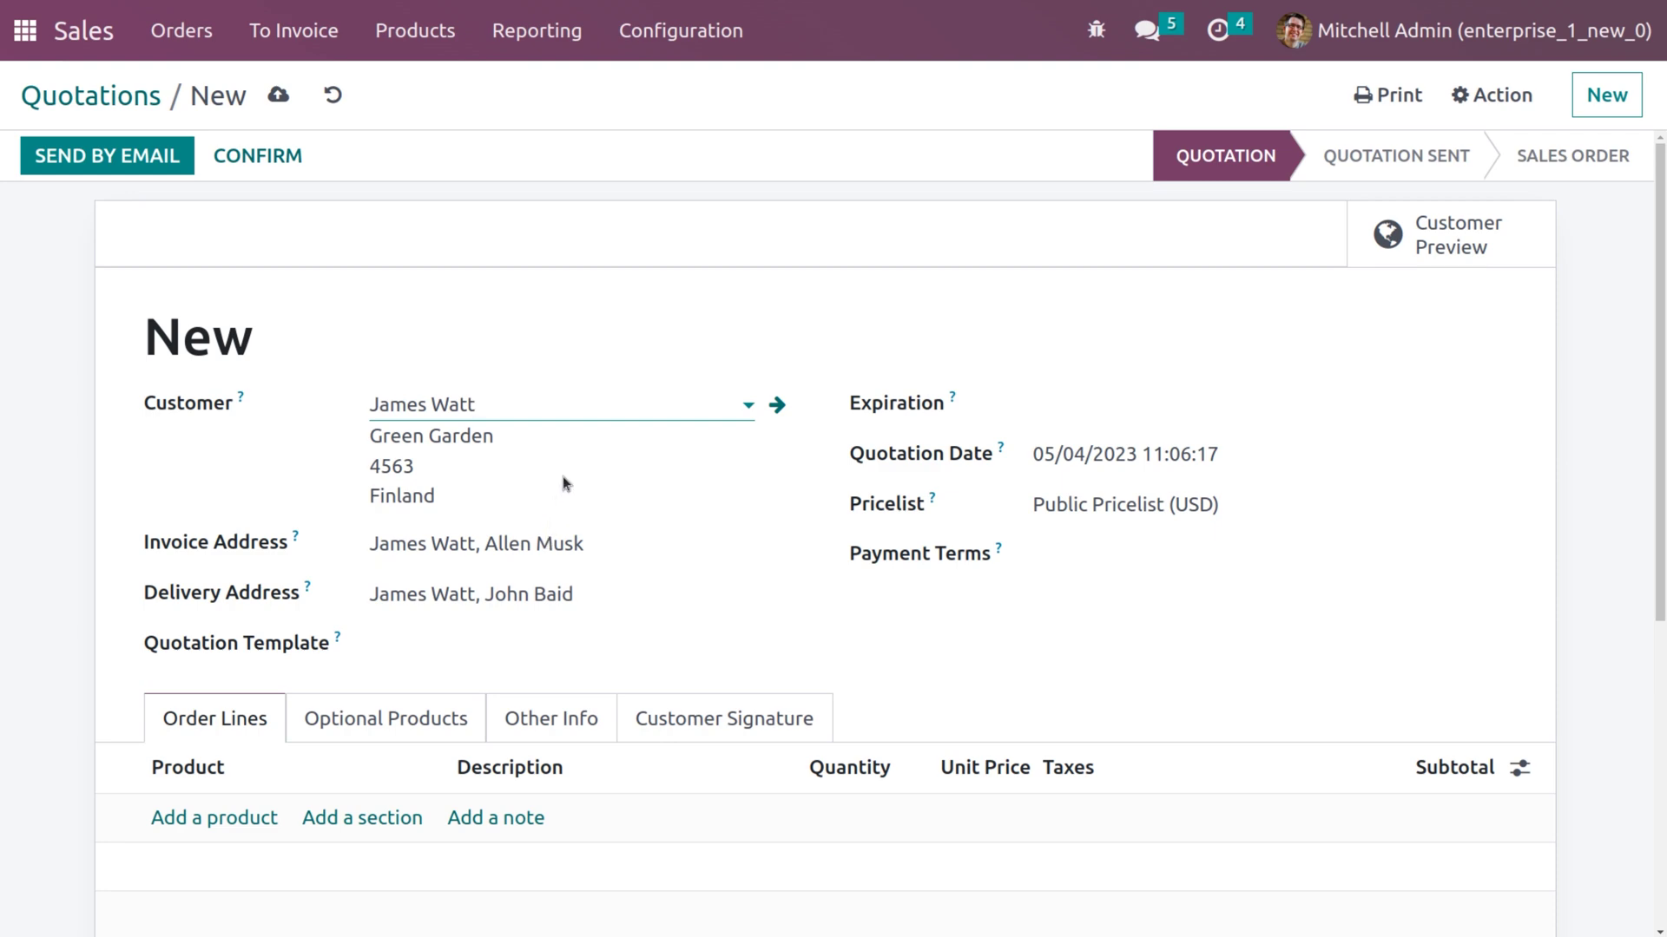
scroll(562, 485, down, 3)
scroll(563, 484, down, 1)
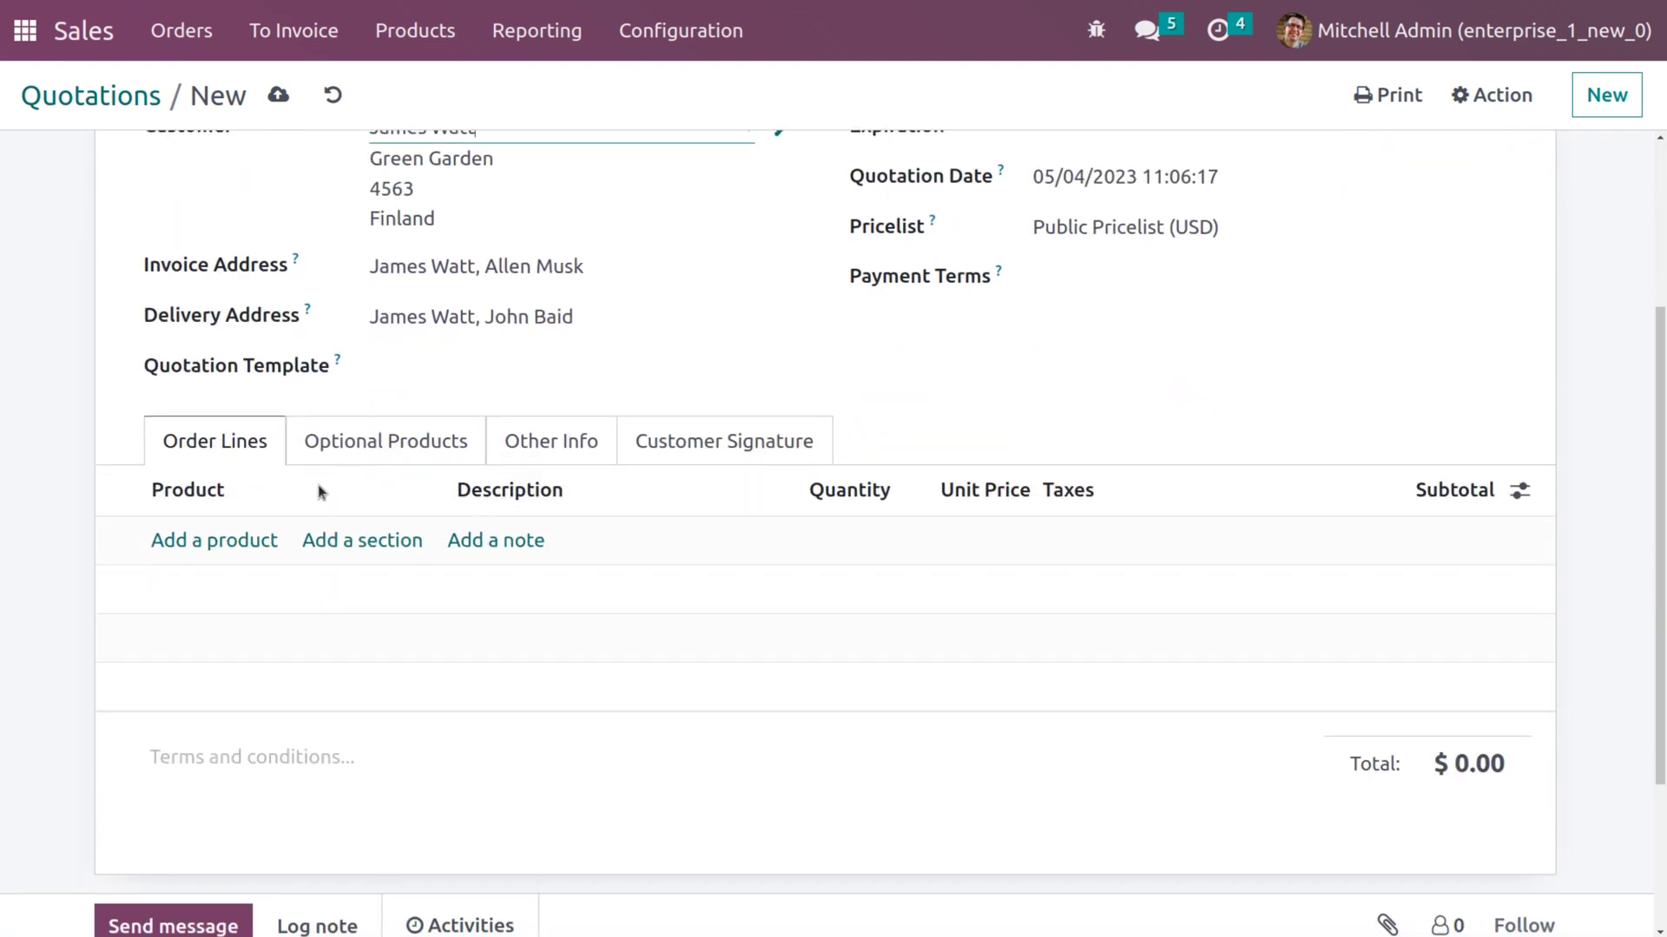
Add an [FURN_6666] Acoustic Bloc Screens line at $295, then save and confirm quotation S00021
click(179, 545)
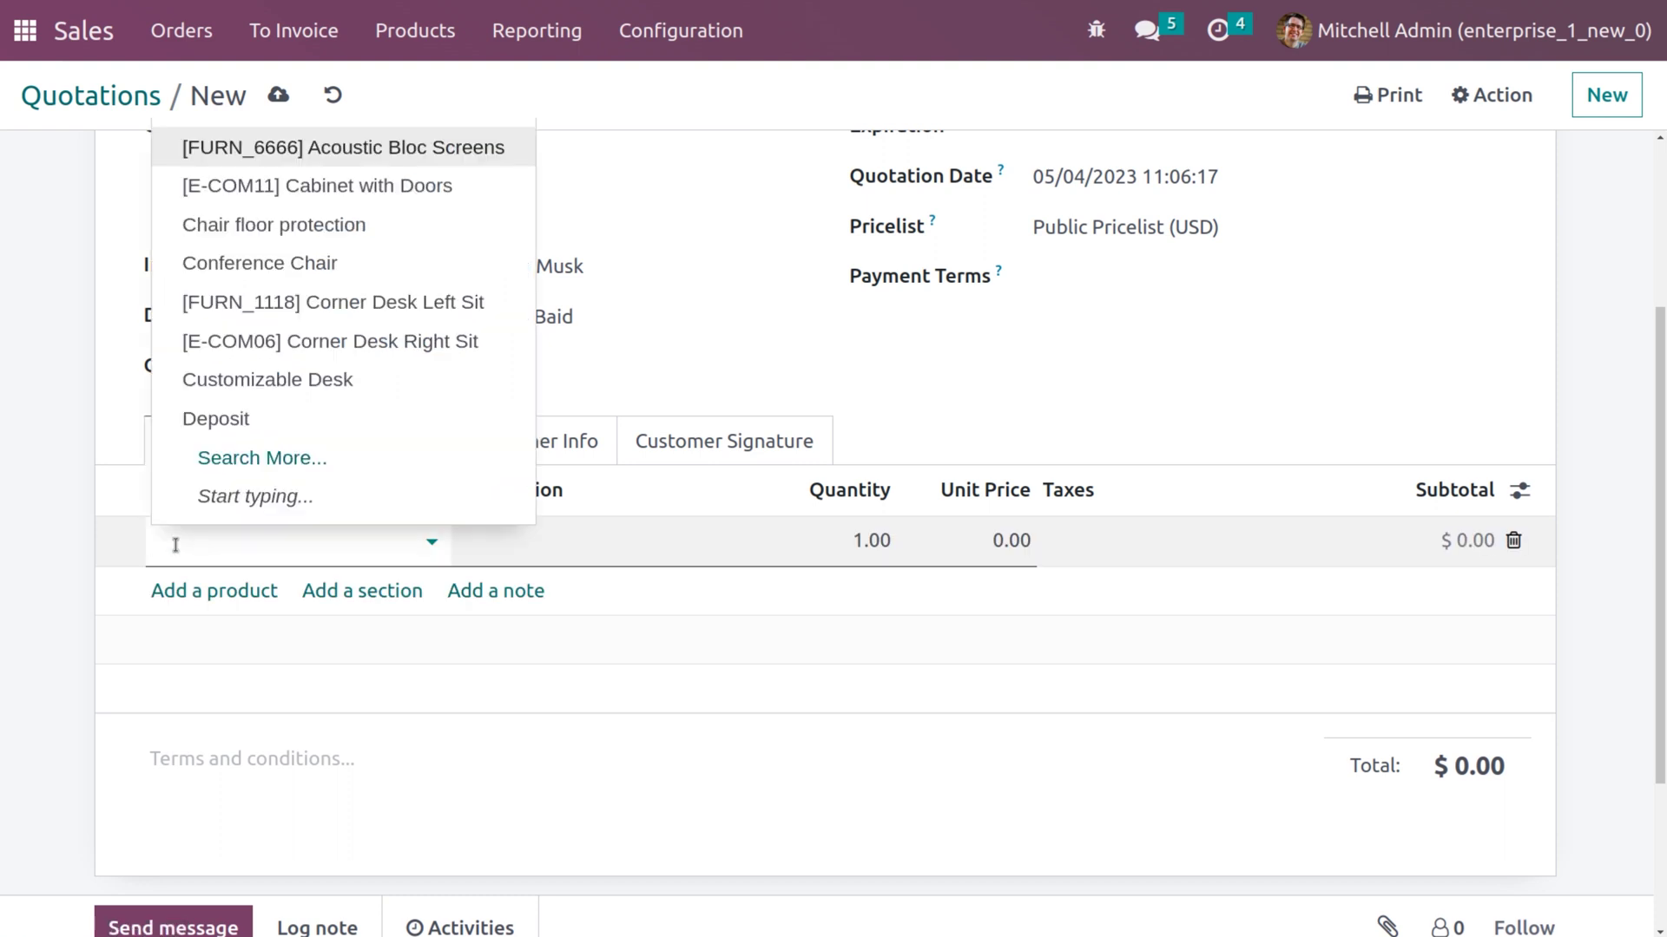
click(343, 148)
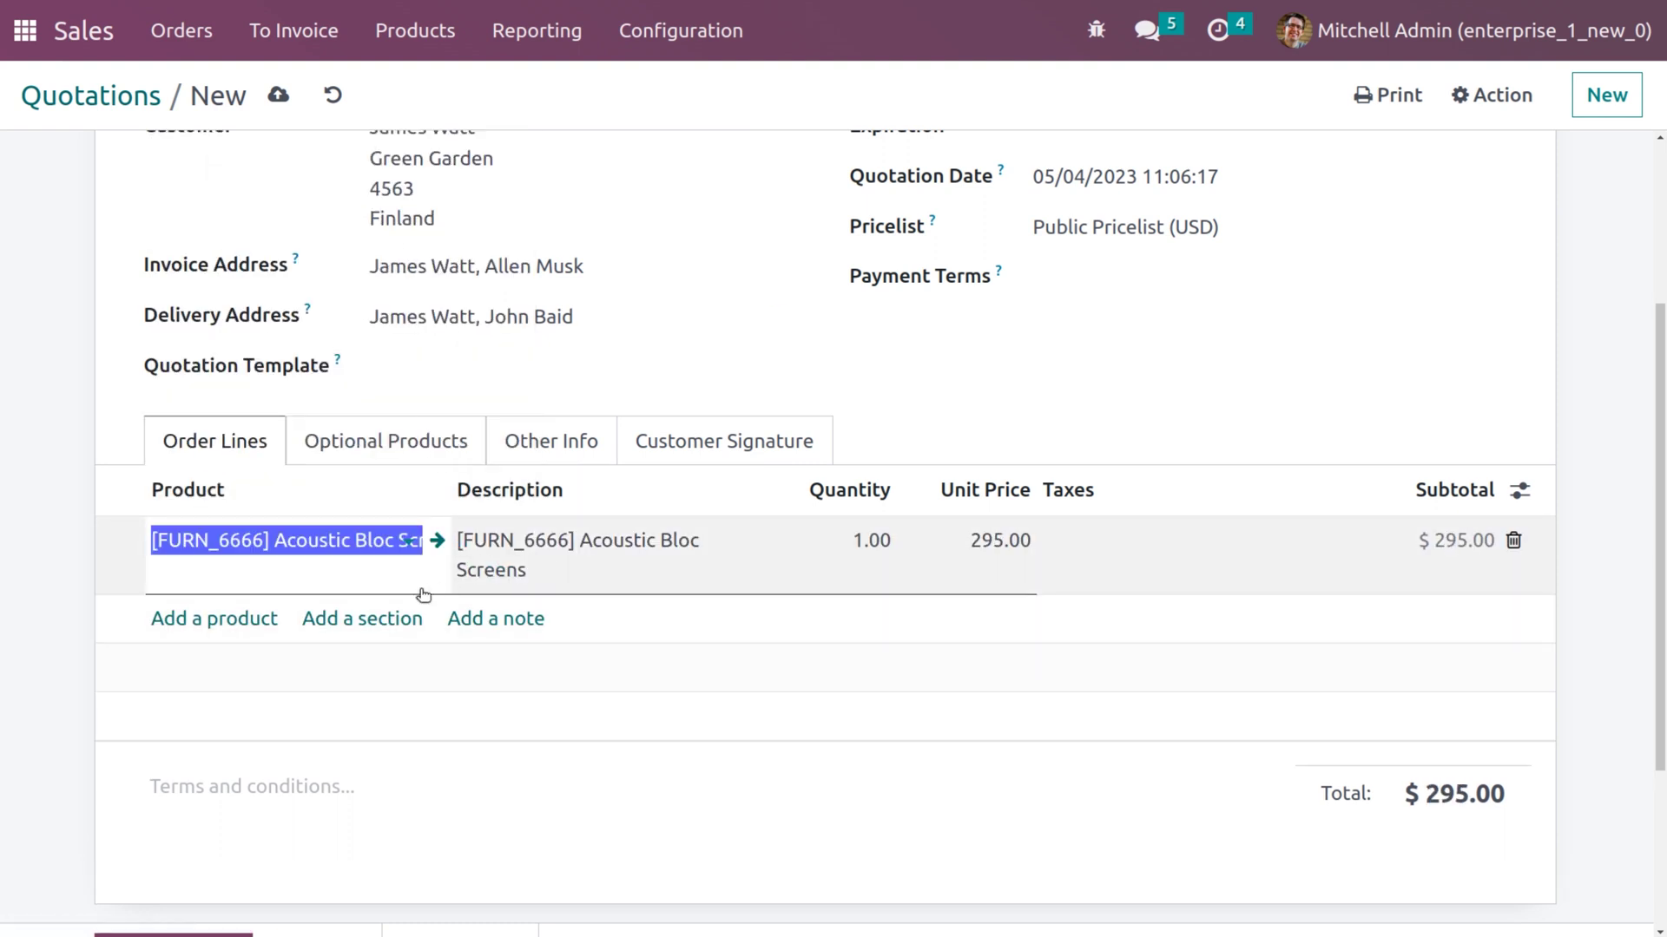
click(277, 95)
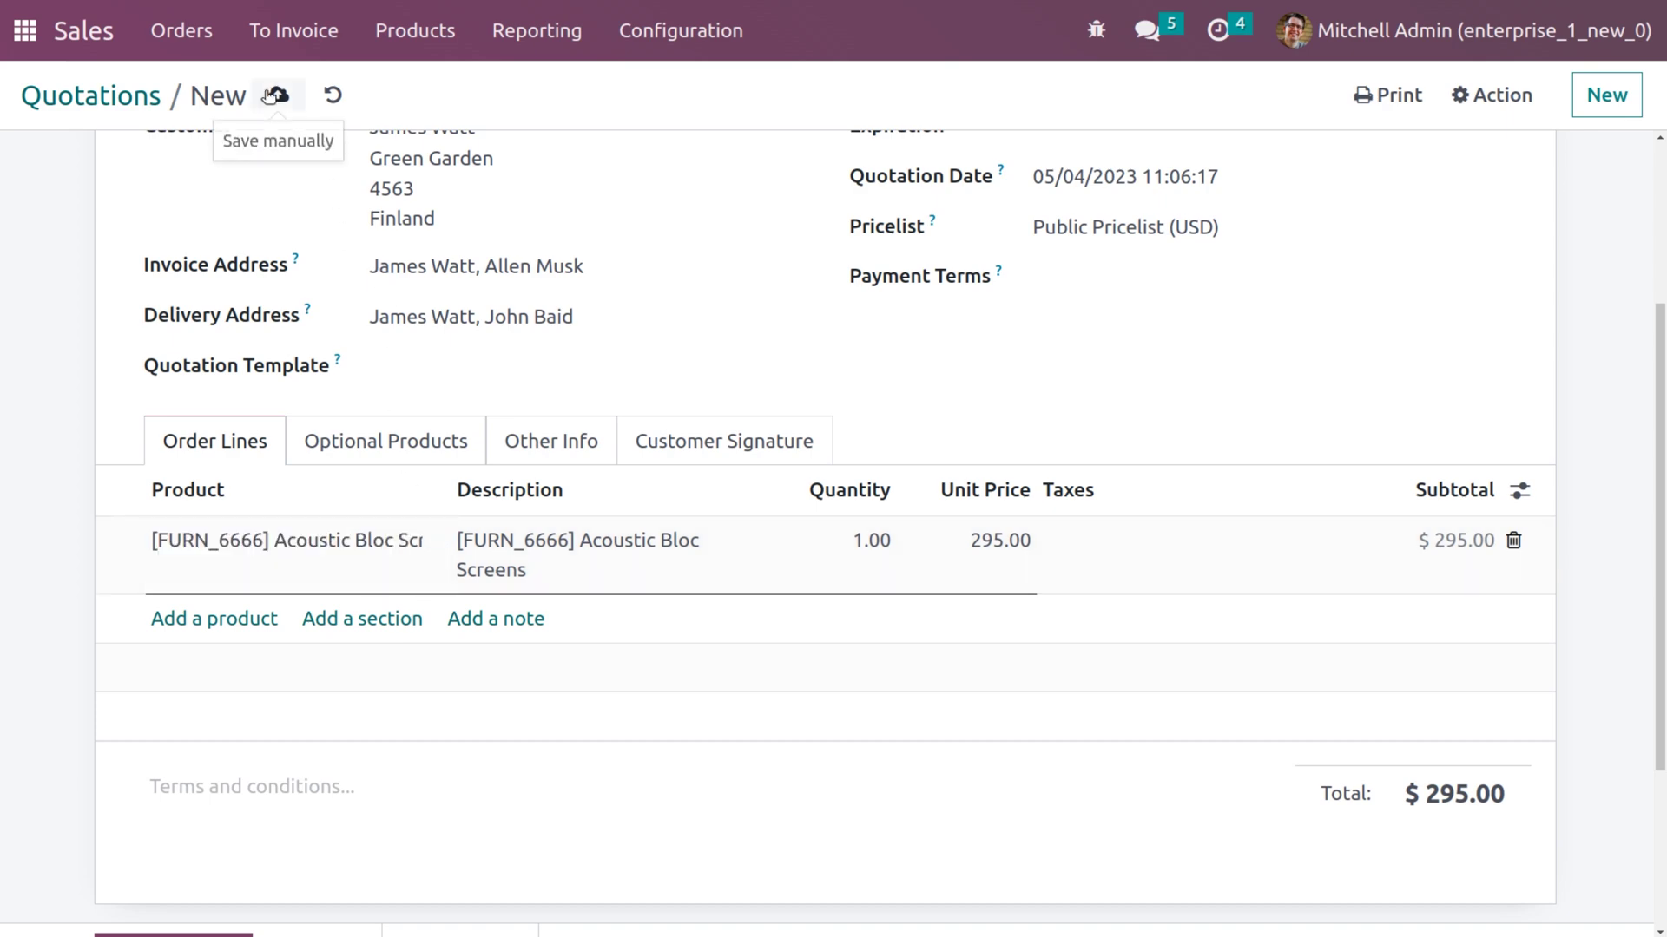
scroll(429, 312, up, 3)
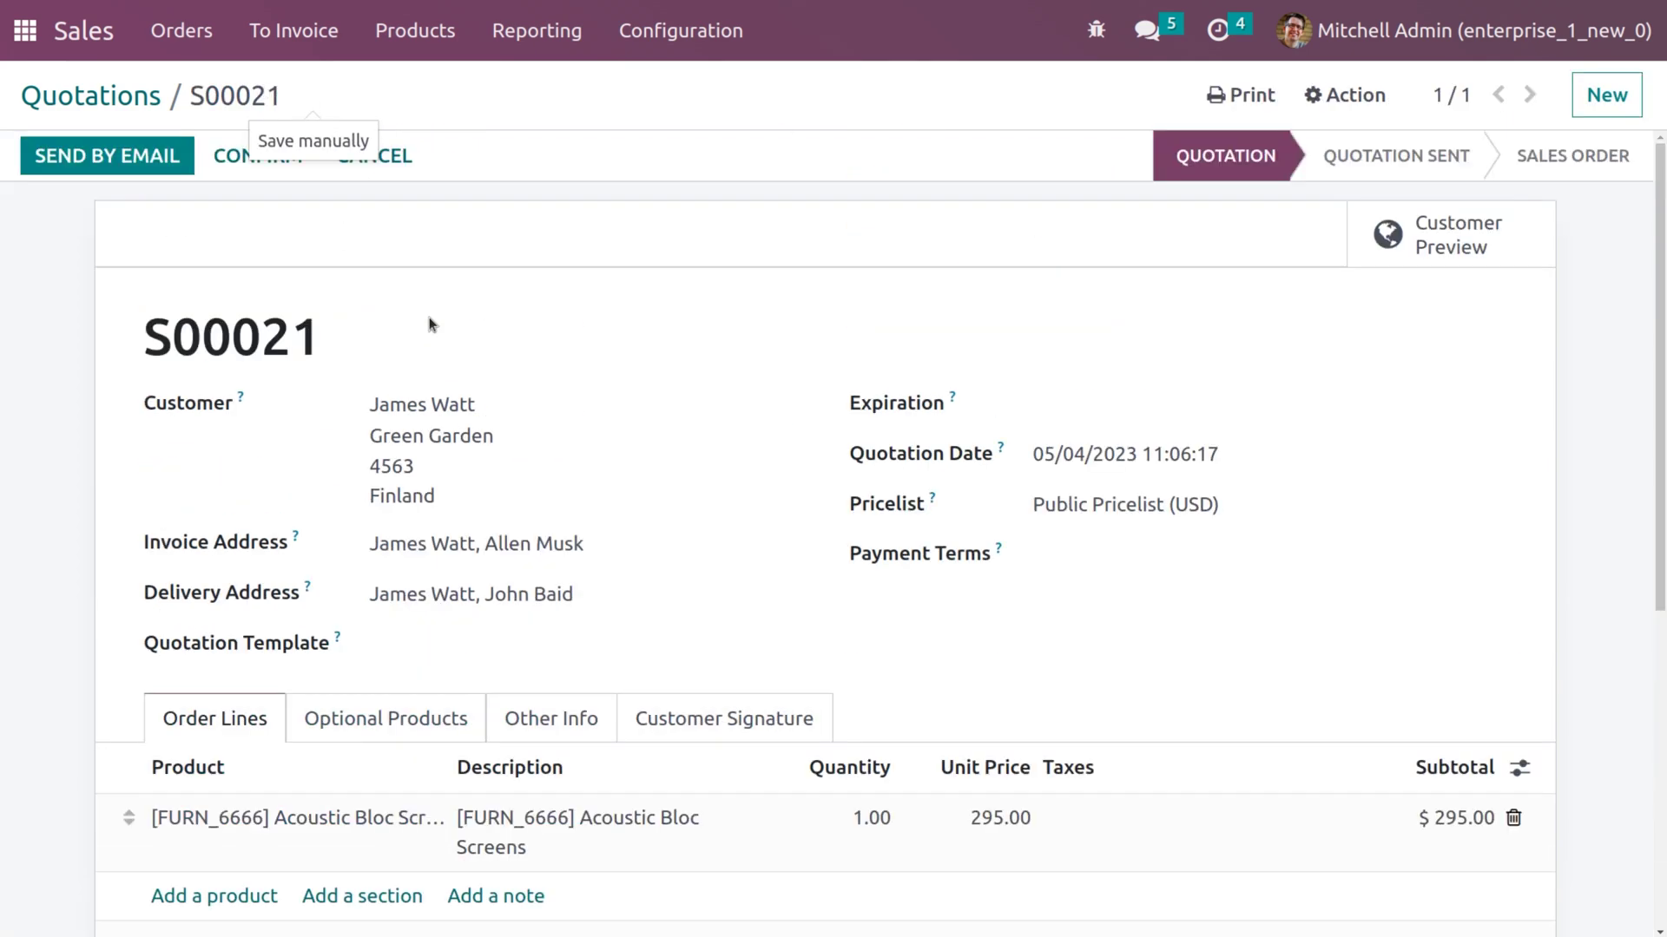
click(271, 156)
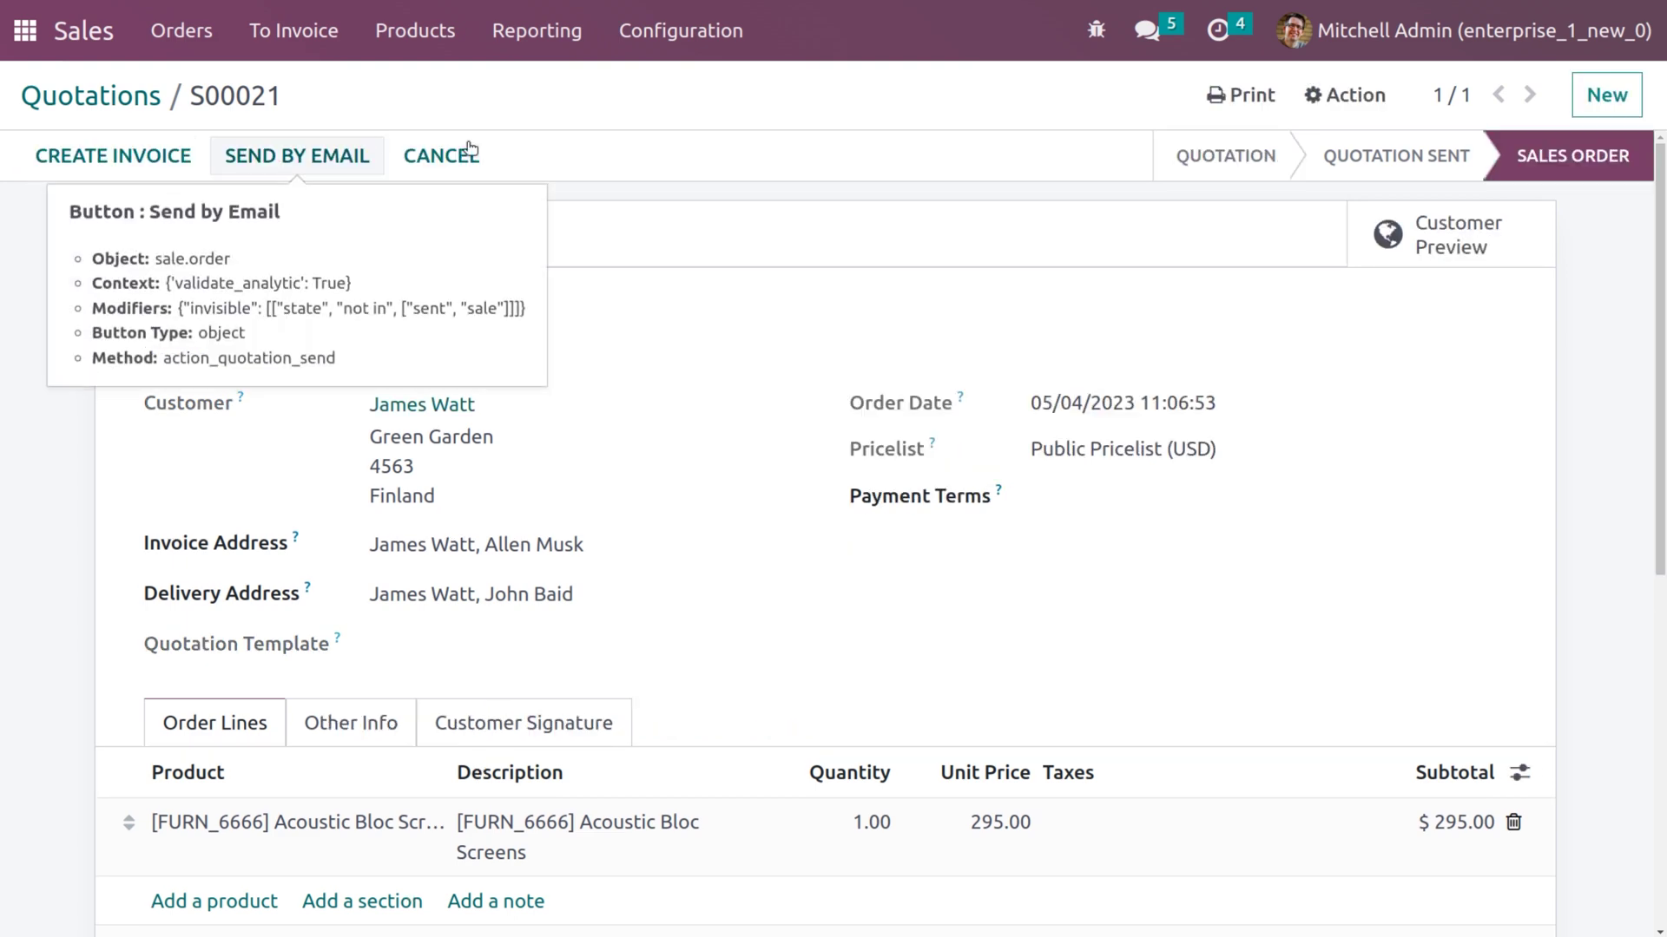